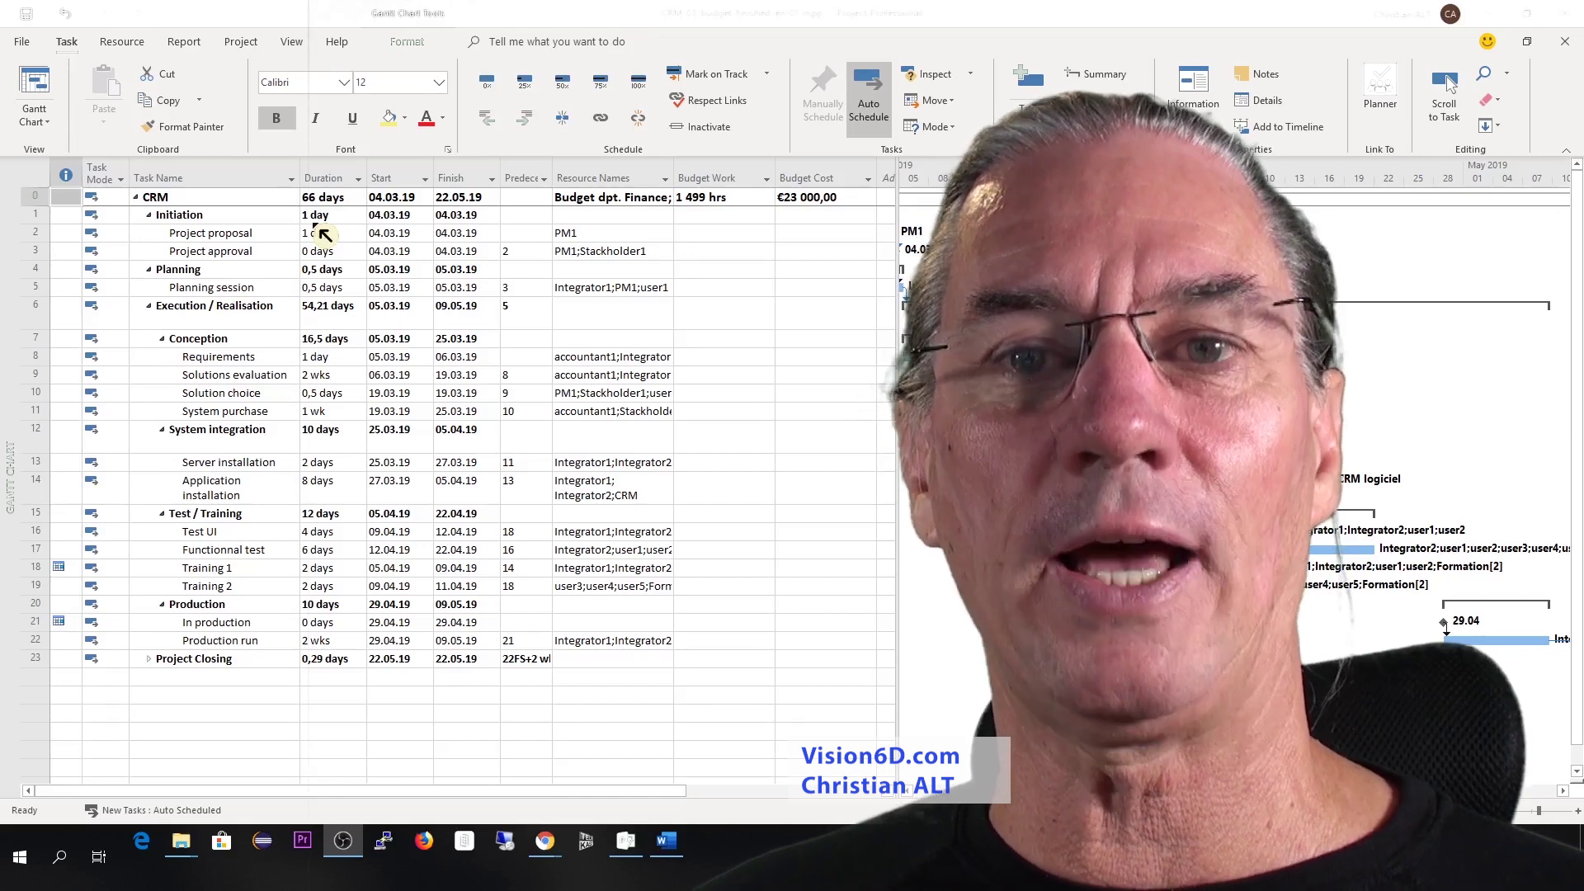
Show the project summary task at the top of the Gantt chart's task table.
key("alt+Tab")
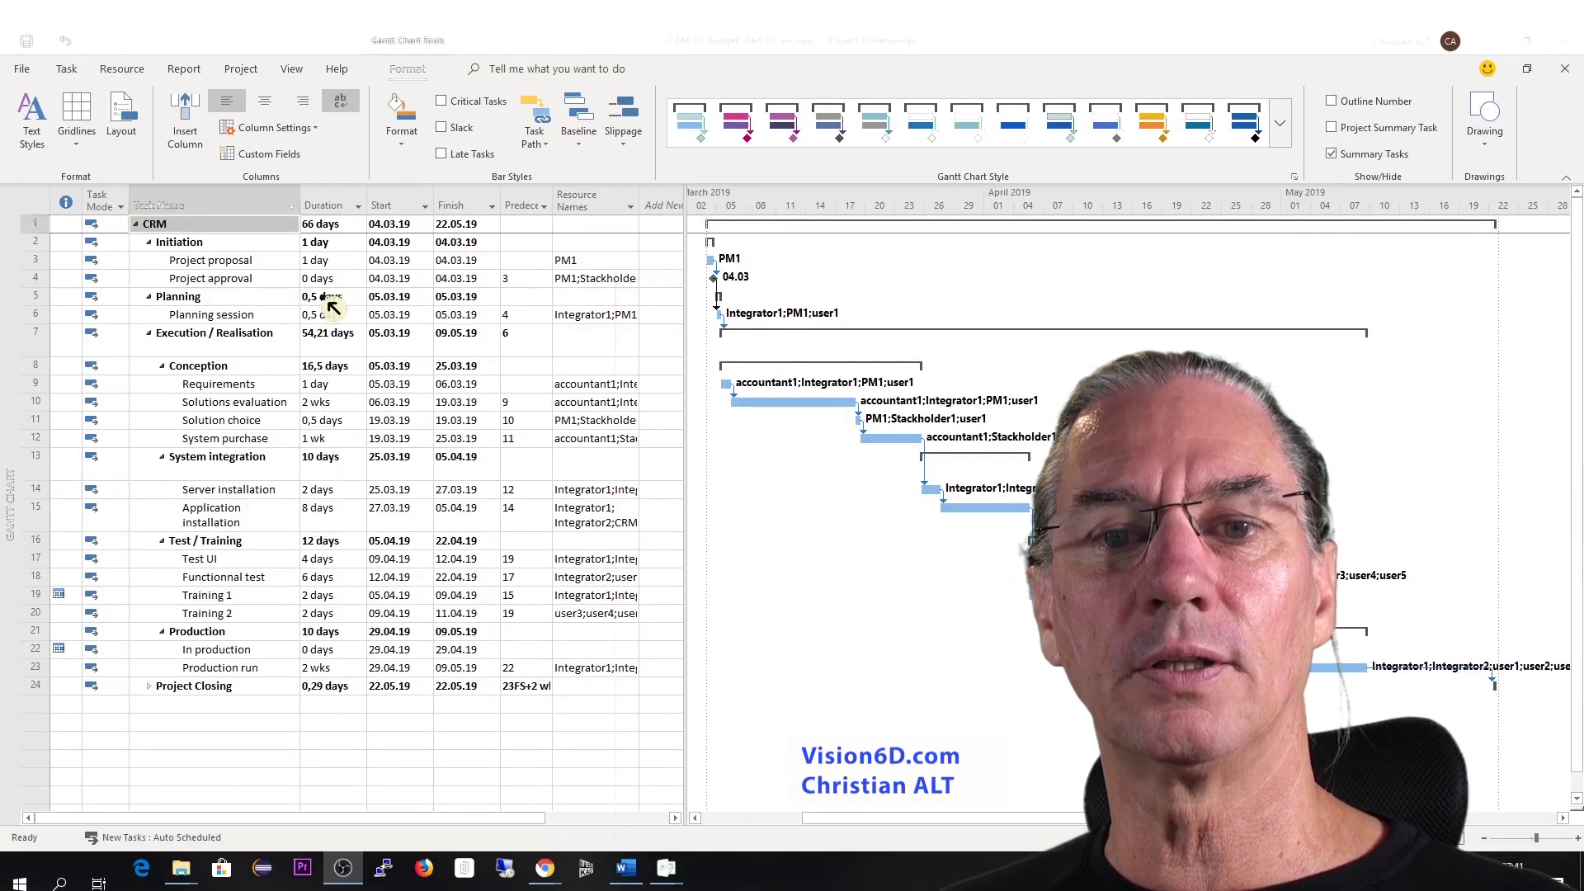
left_click(169, 224)
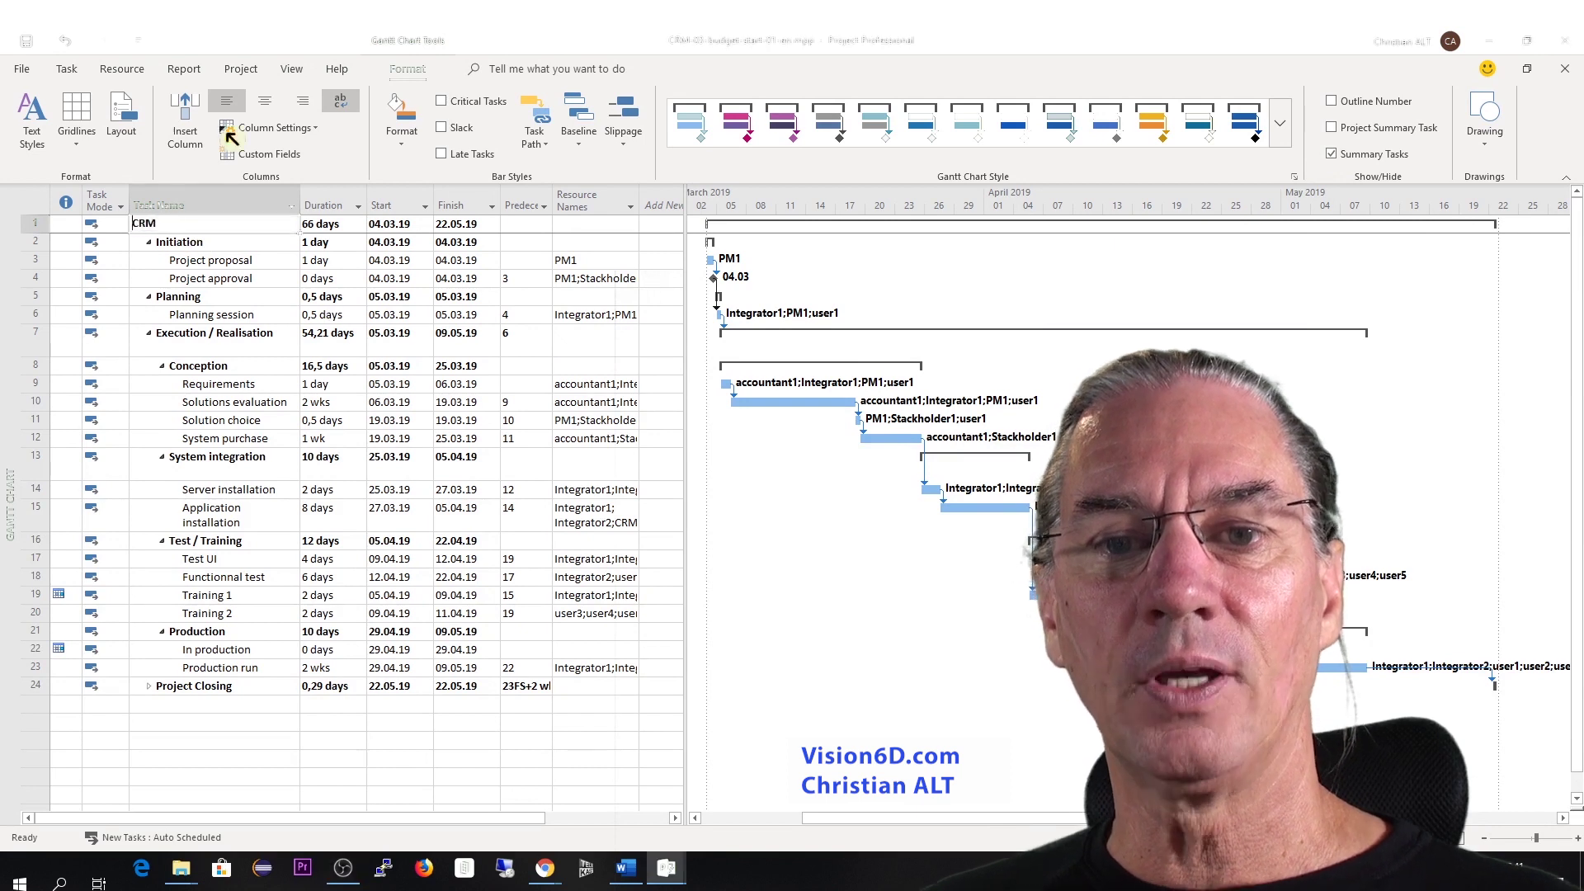
left_click(241, 69)
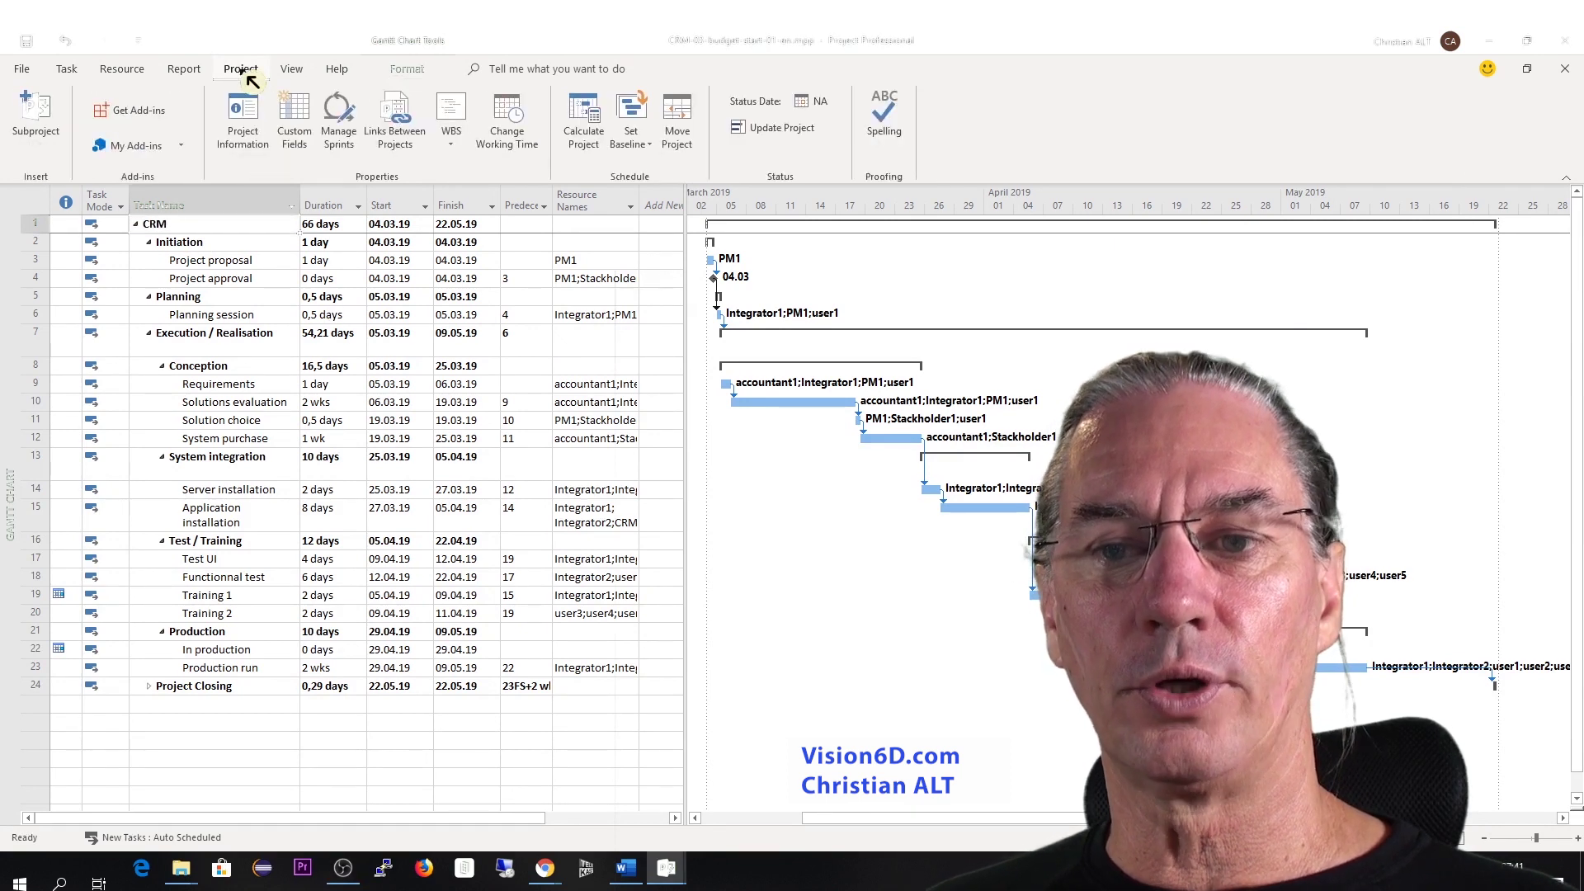
left_click(412, 72)
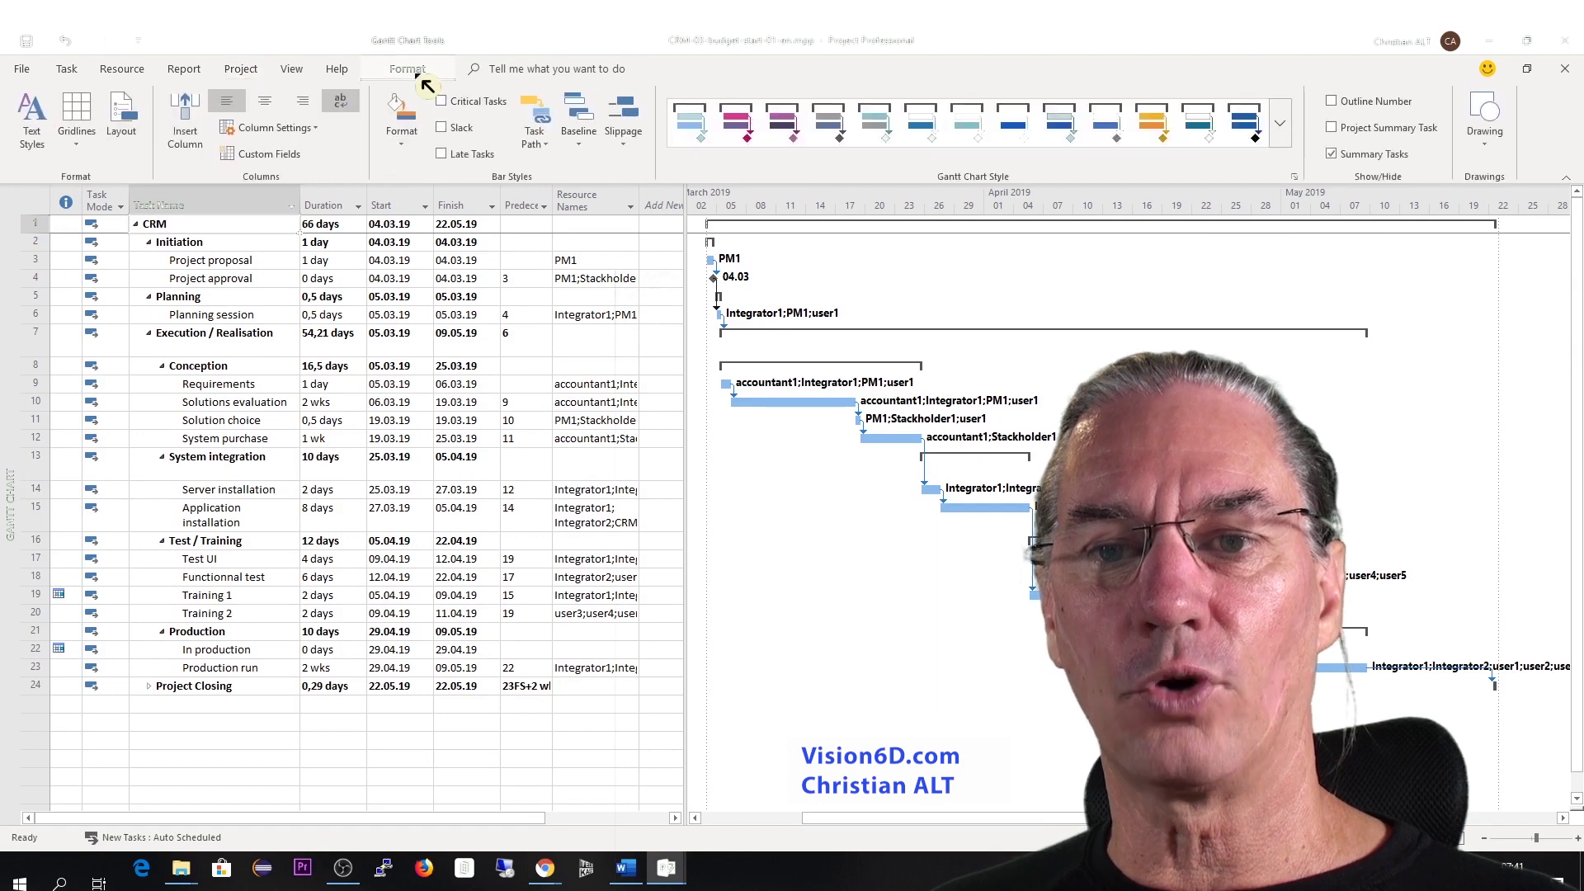
left_click(1340, 133)
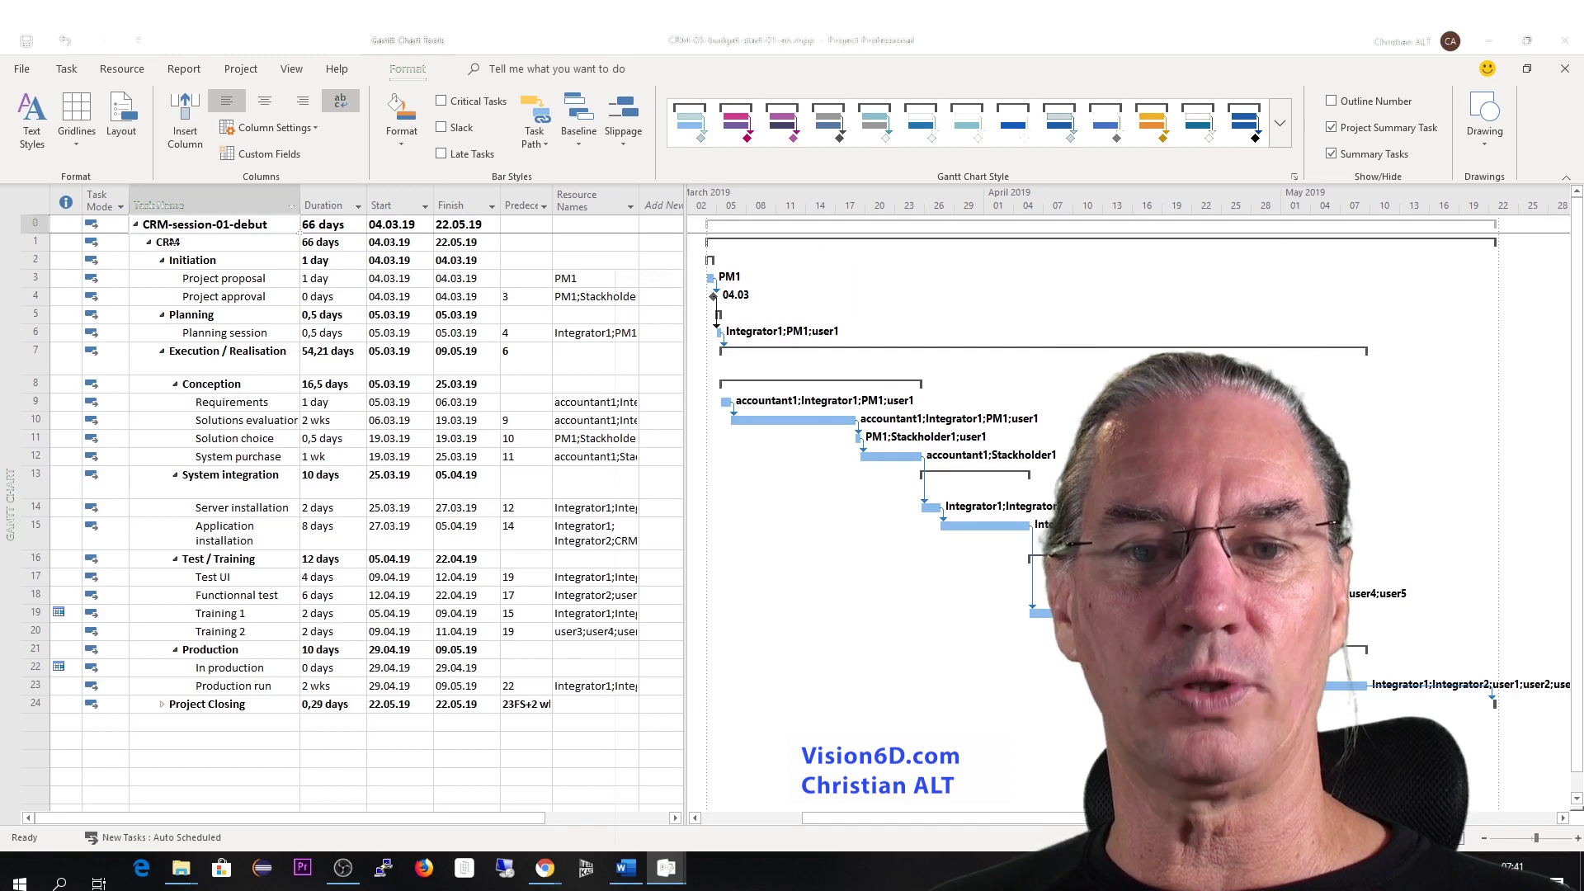
Outdent tasks 2 through 24, from Initiation to Project Closing, by one level and delete the redundant CRM task in row 1.
left_click_drag(36, 261, 33, 706)
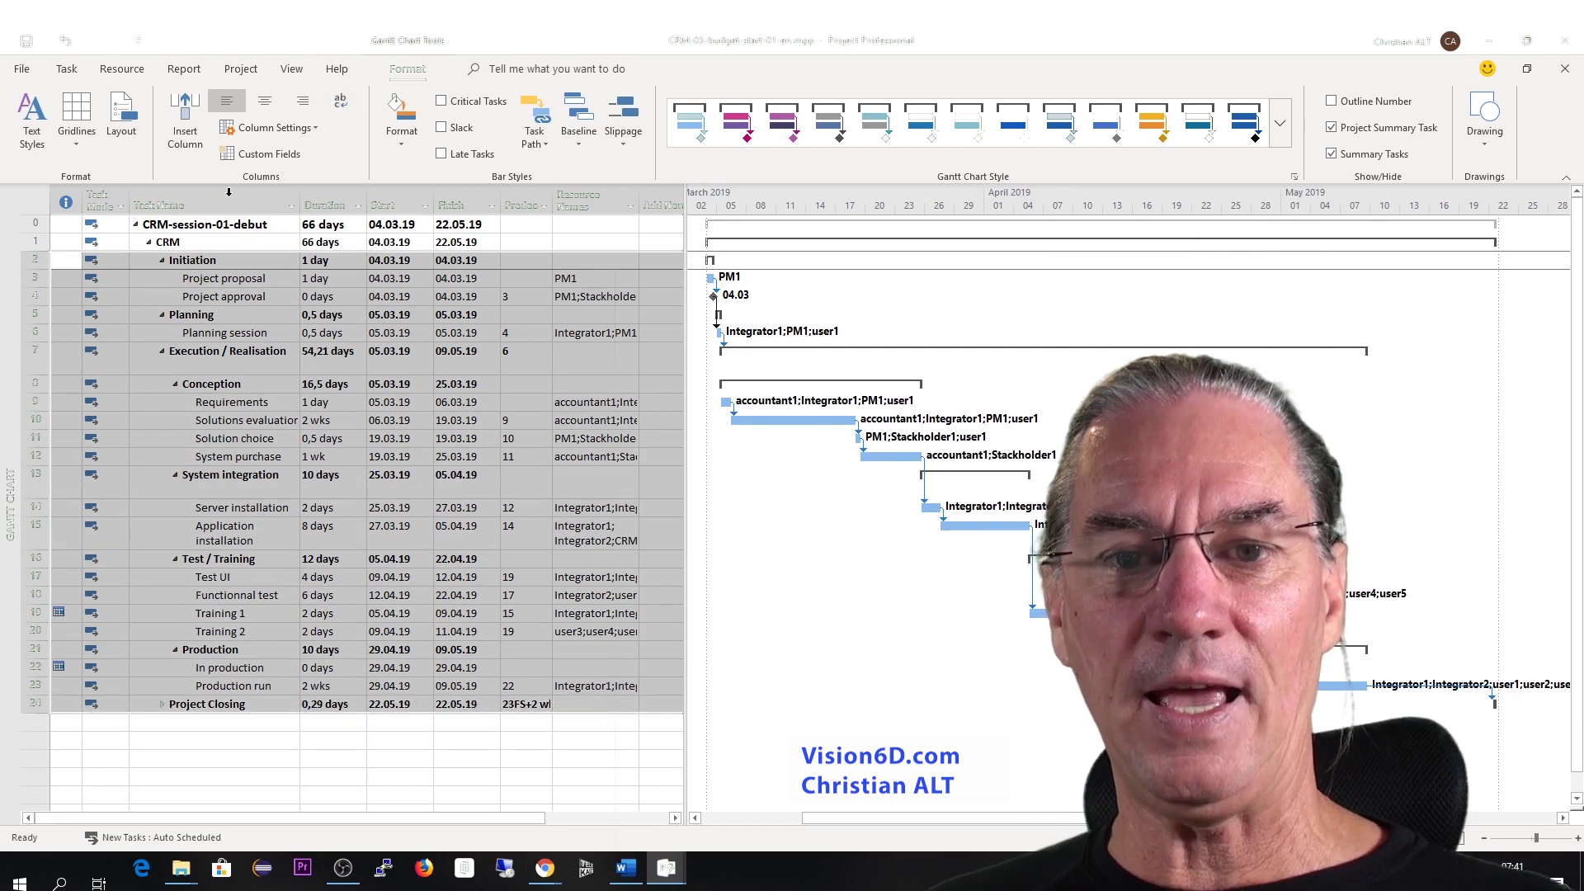
left_click(66, 70)
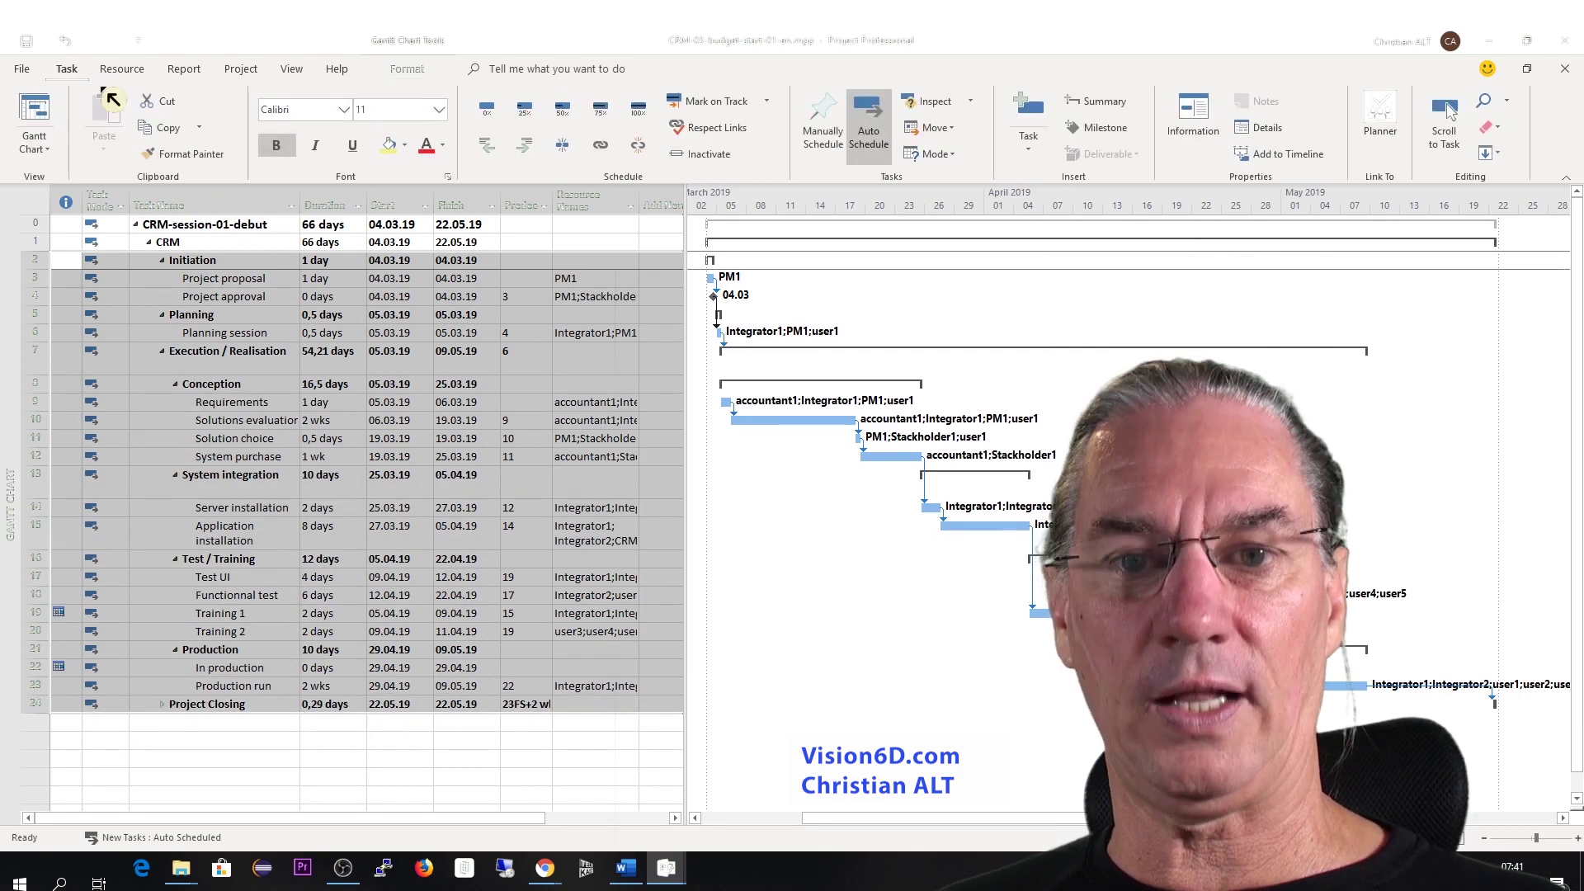
left_click(486, 149)
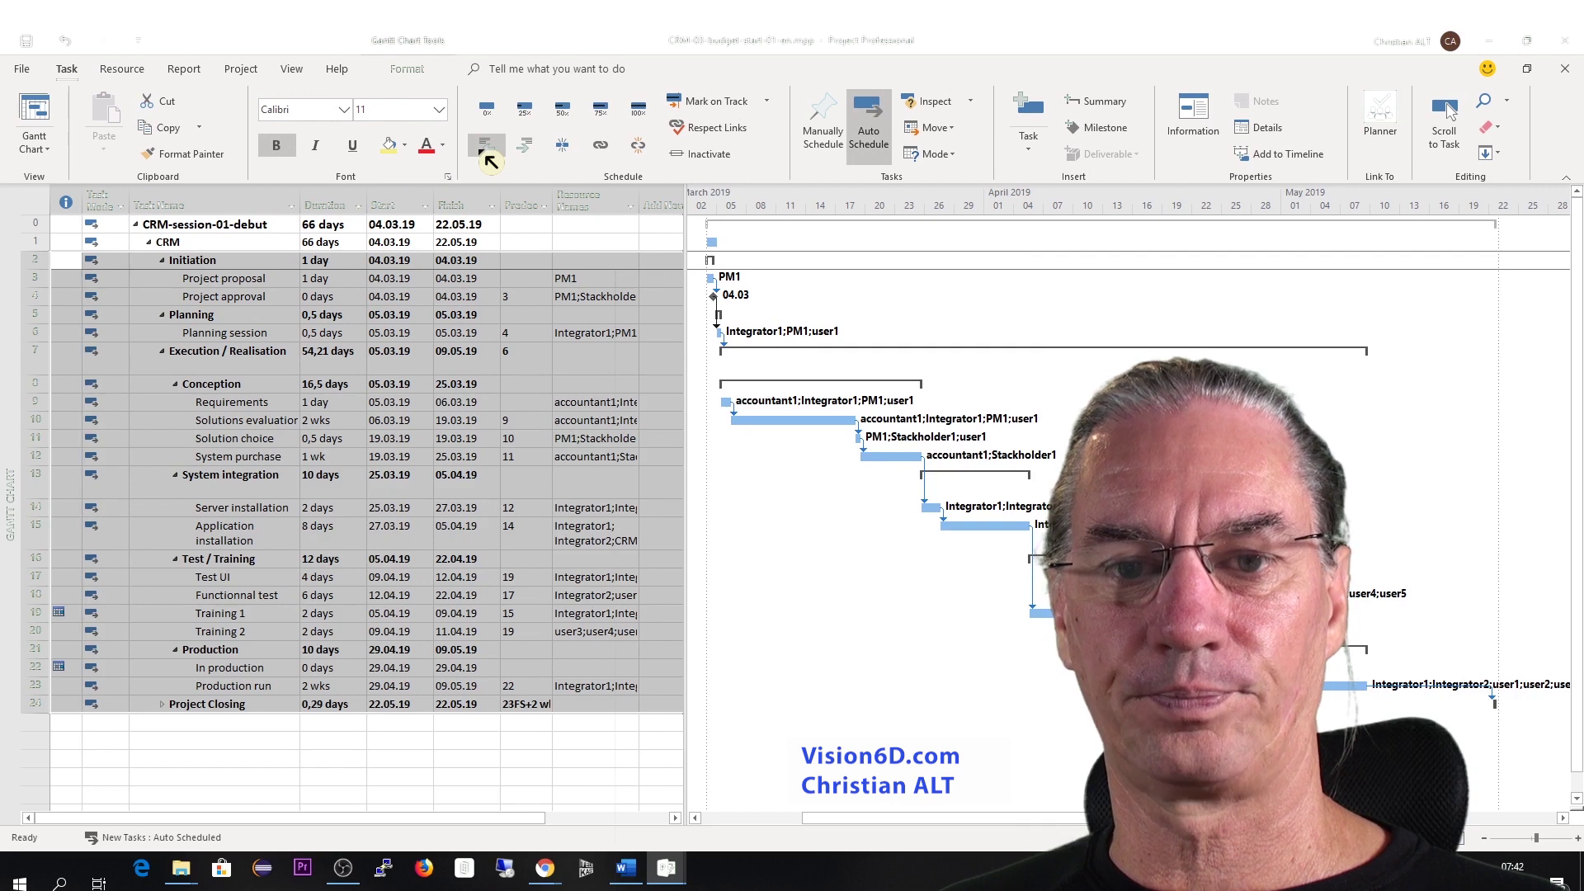
left_click(45, 236)
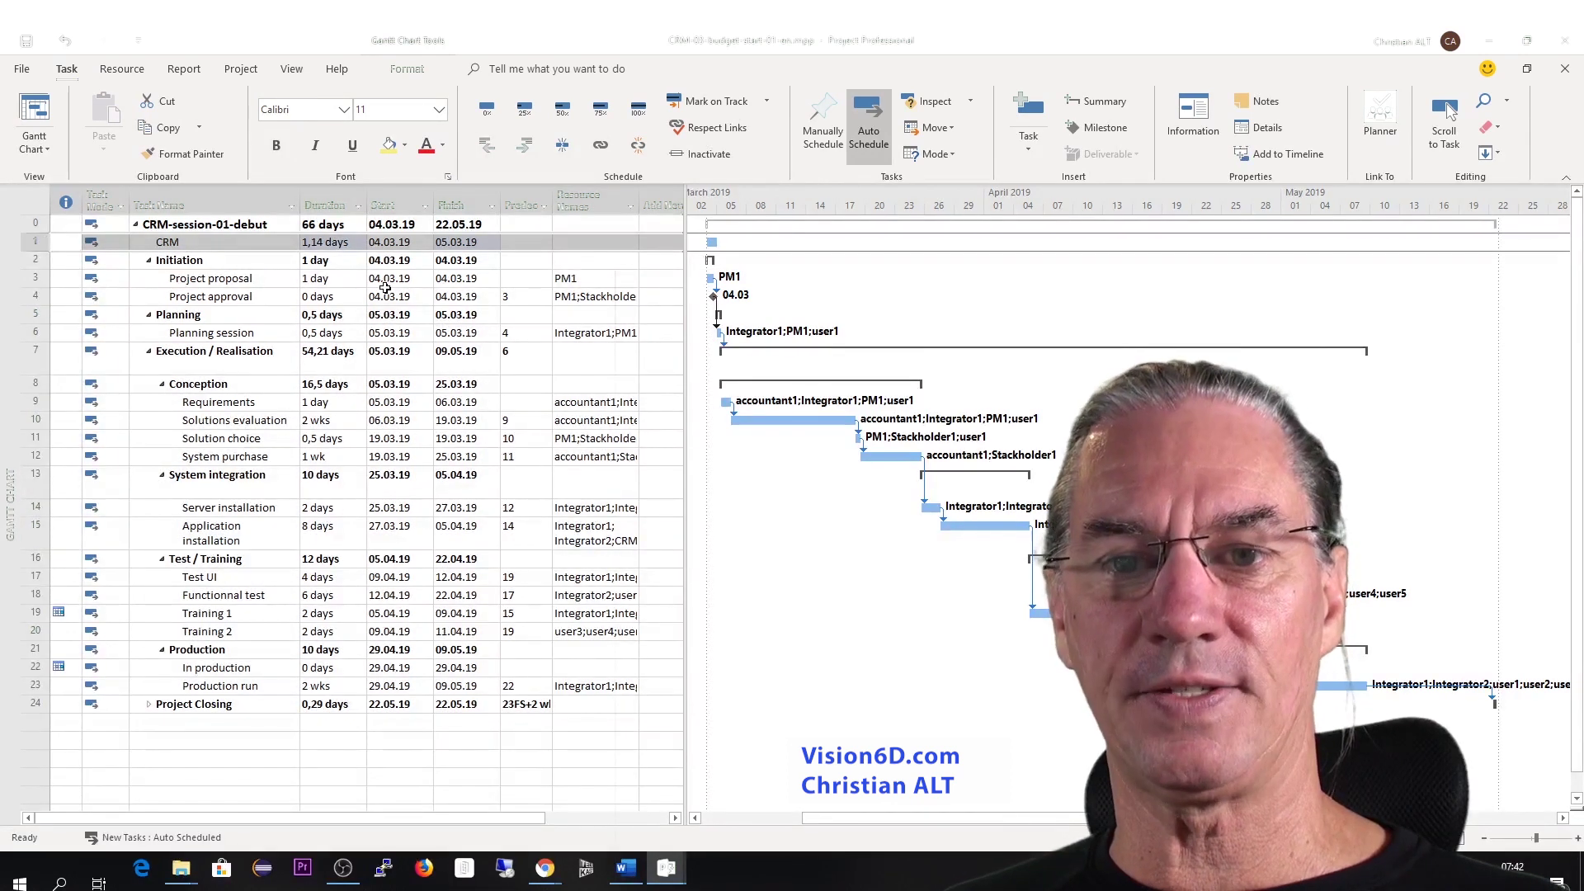
key("Delete")
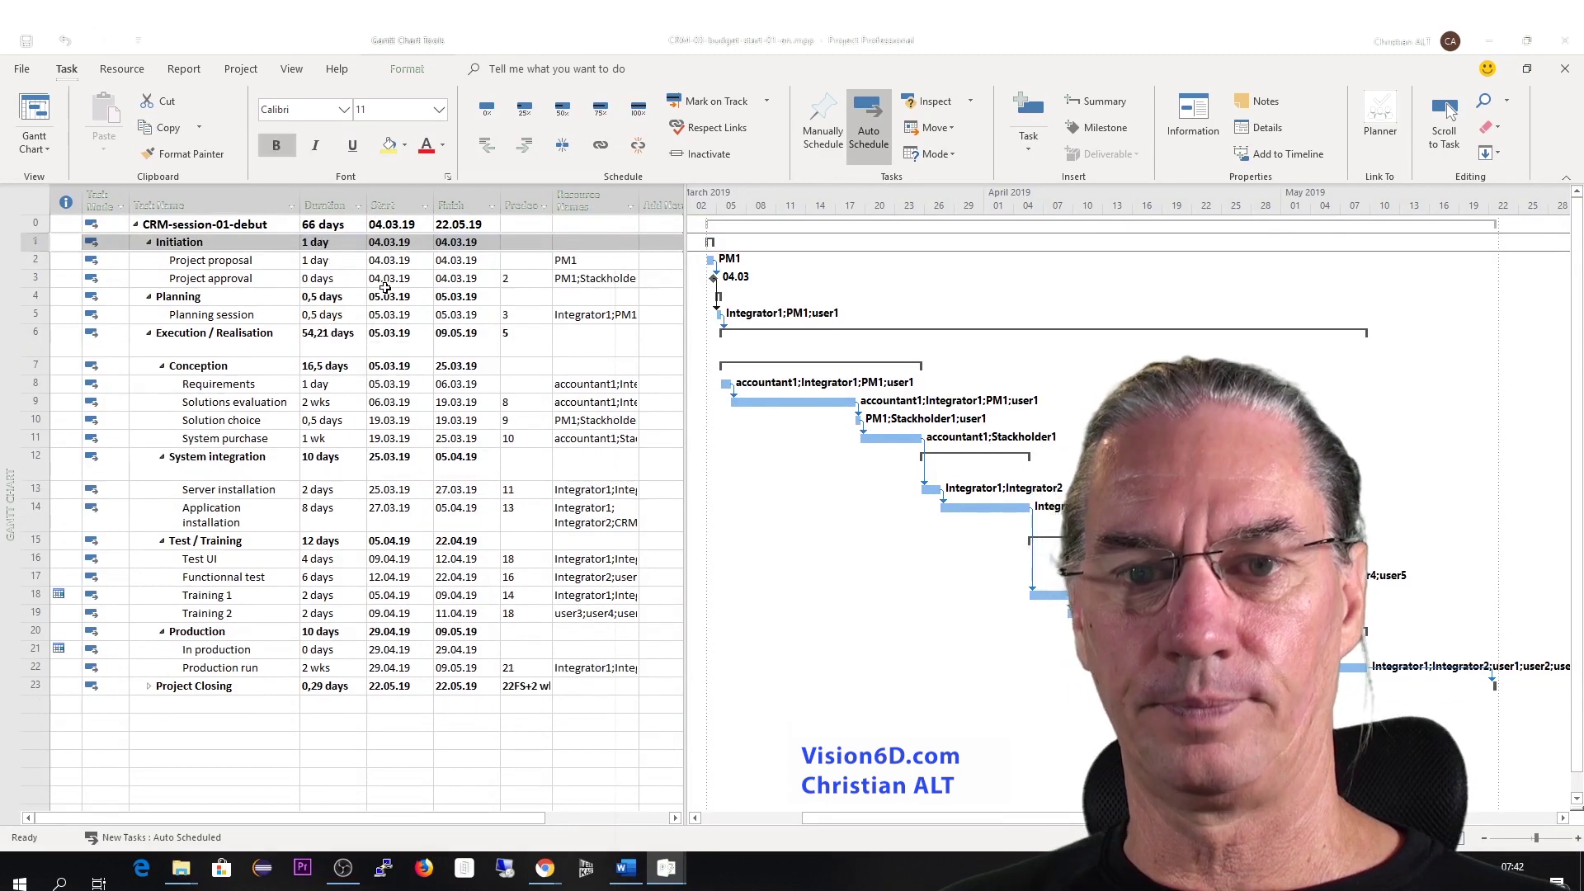
Rename the project summary task in row 0 as CRM.
left_click(230, 223)
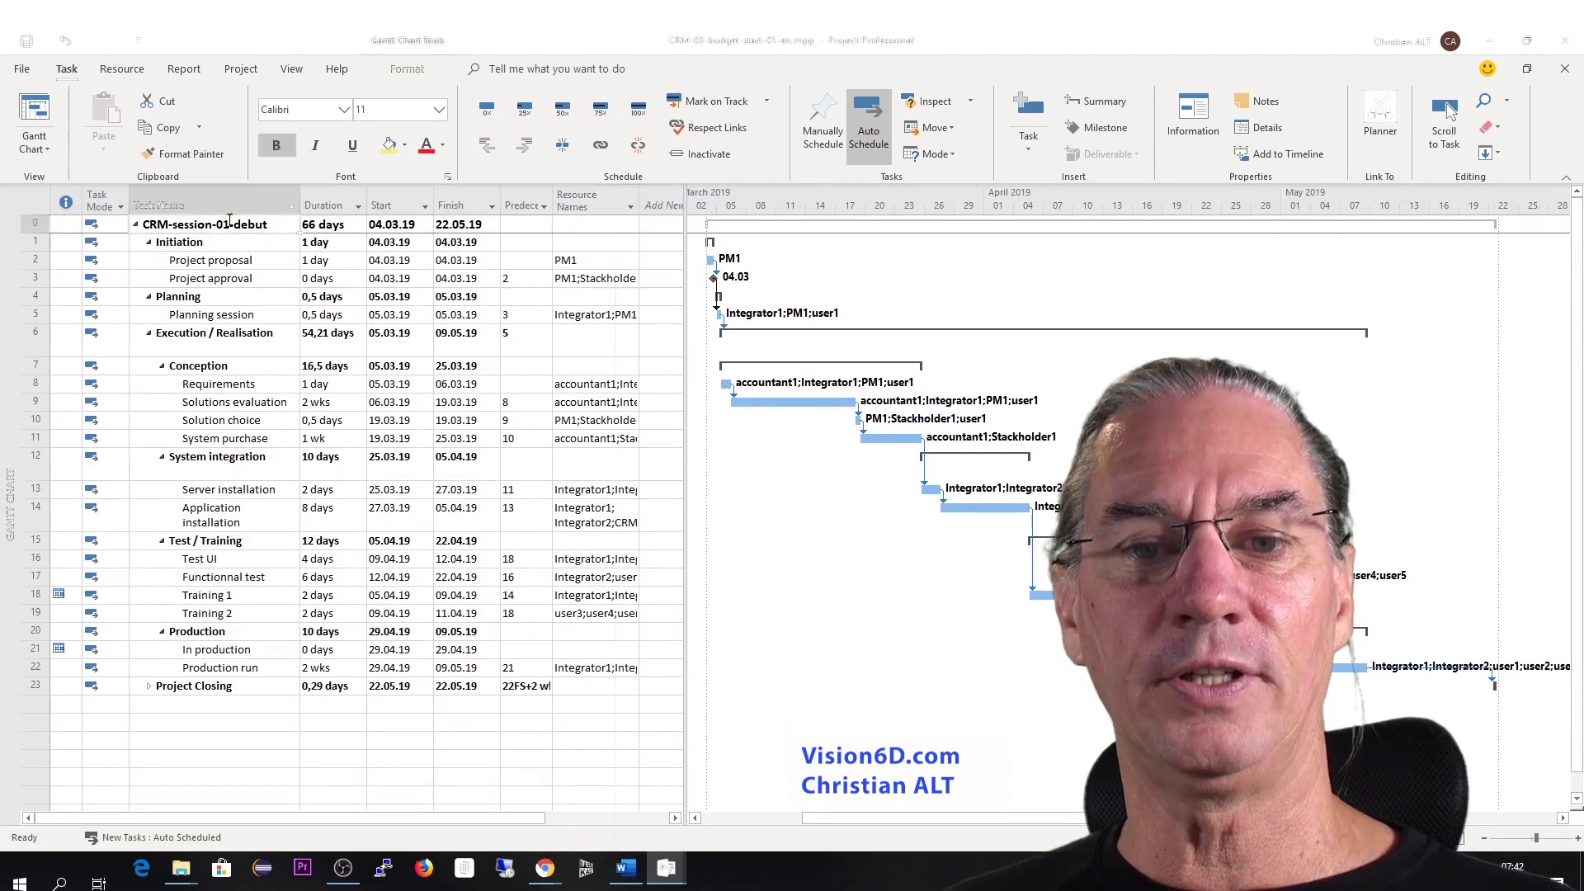
left_click(274, 228)
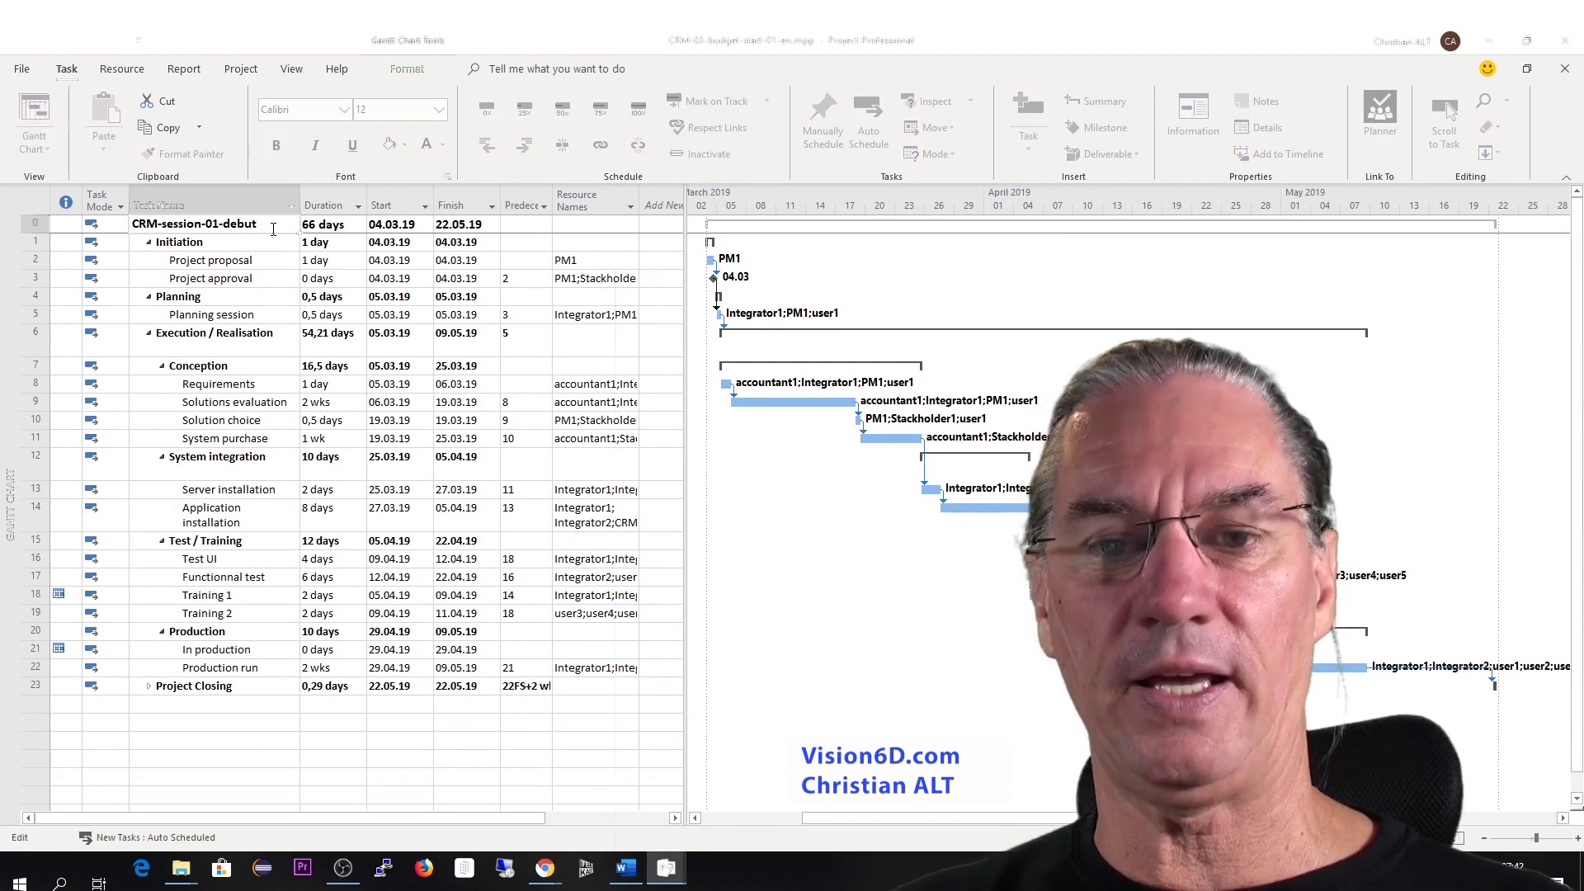
key("BackSpace")
key("BackSpace")
key("BackSpace")
key("BackSpace")
key("BackSpace")
key("BackSpace")
key("BackSpace")
key("BackSpace")
key("BackSpace")
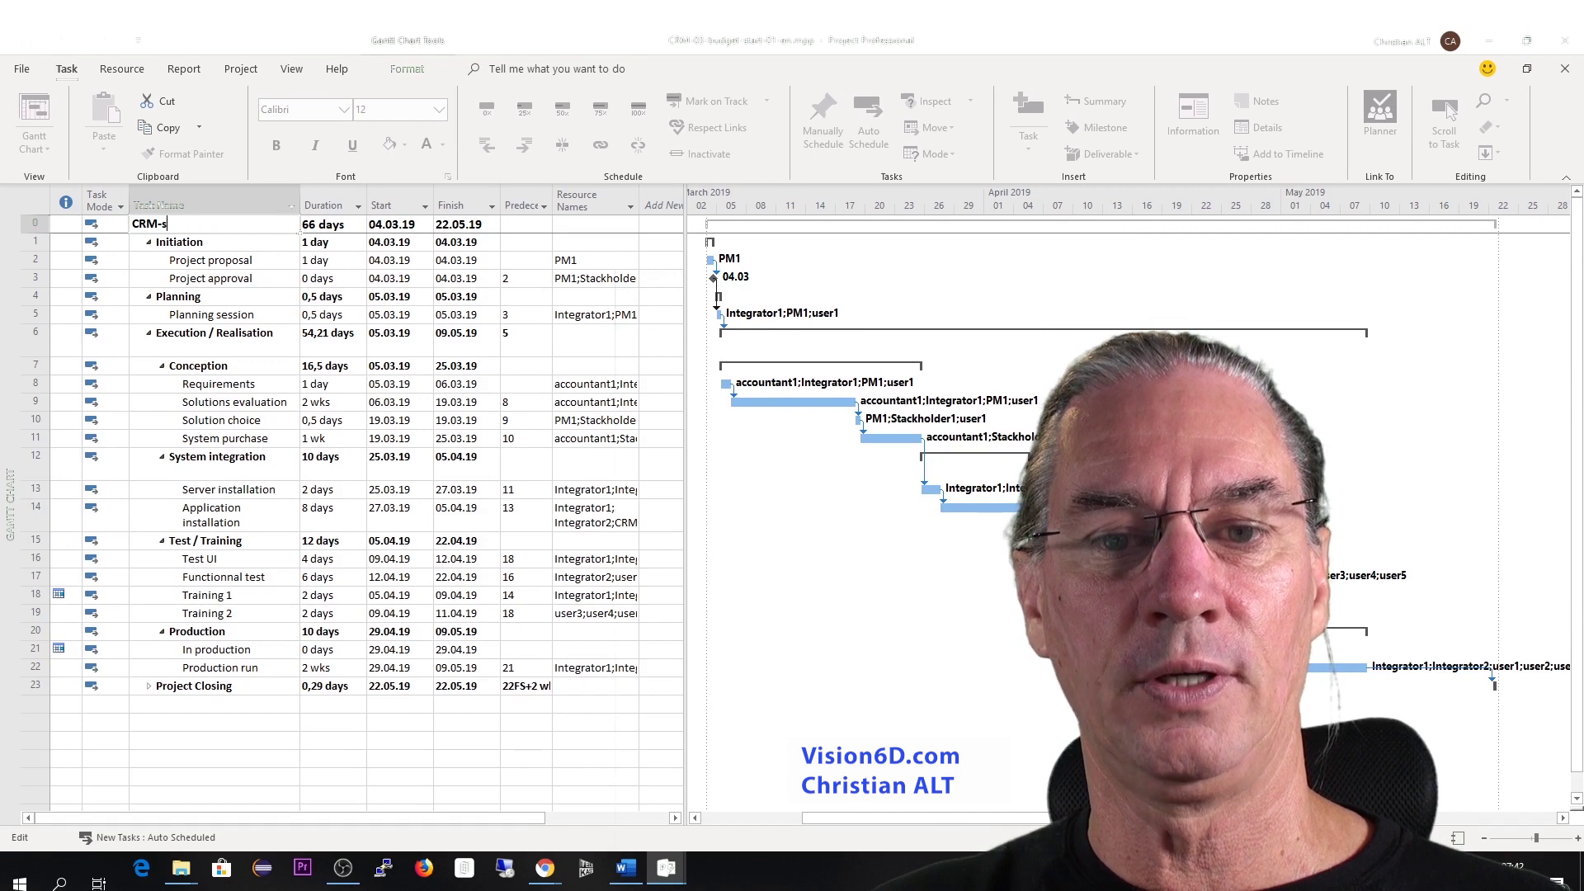
key("Return")
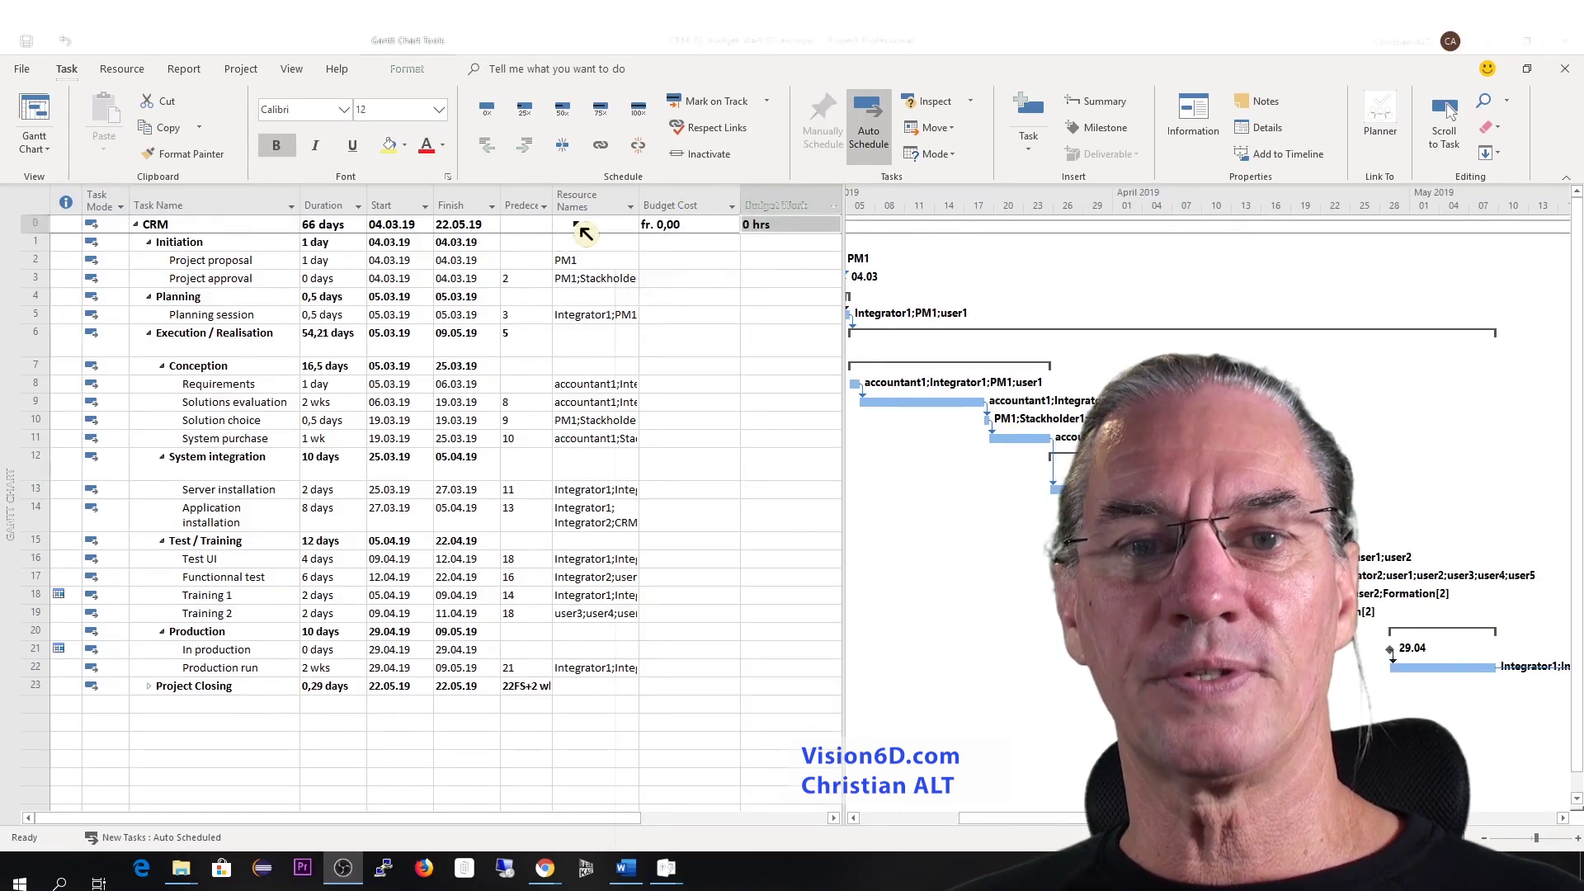
Change the project's currency to EUR in the display options.
left_click(31, 83)
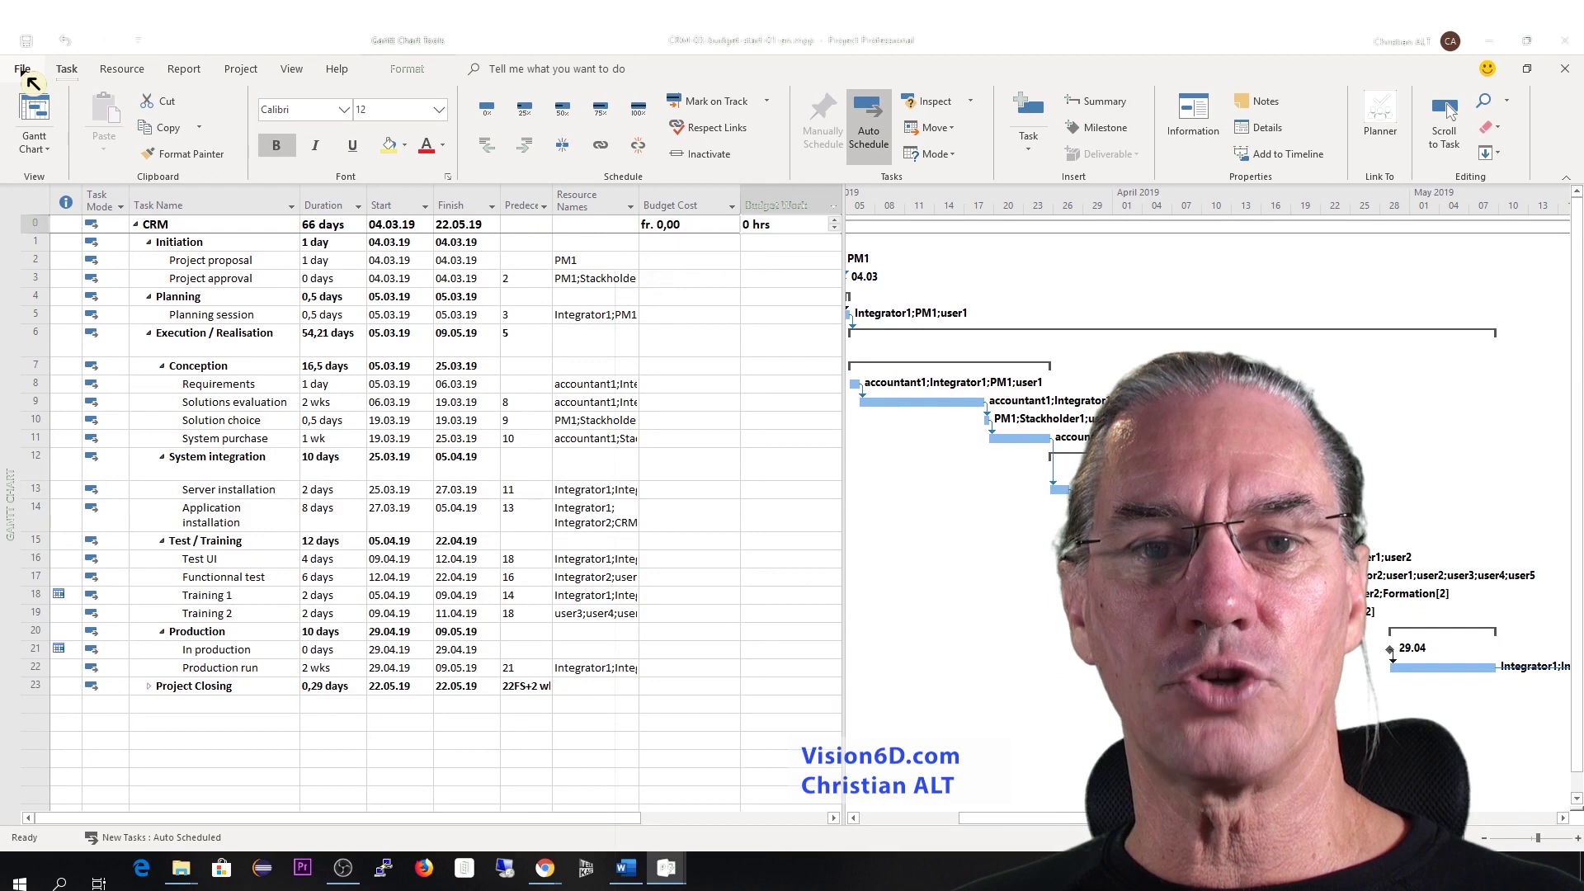
left_click(23, 70)
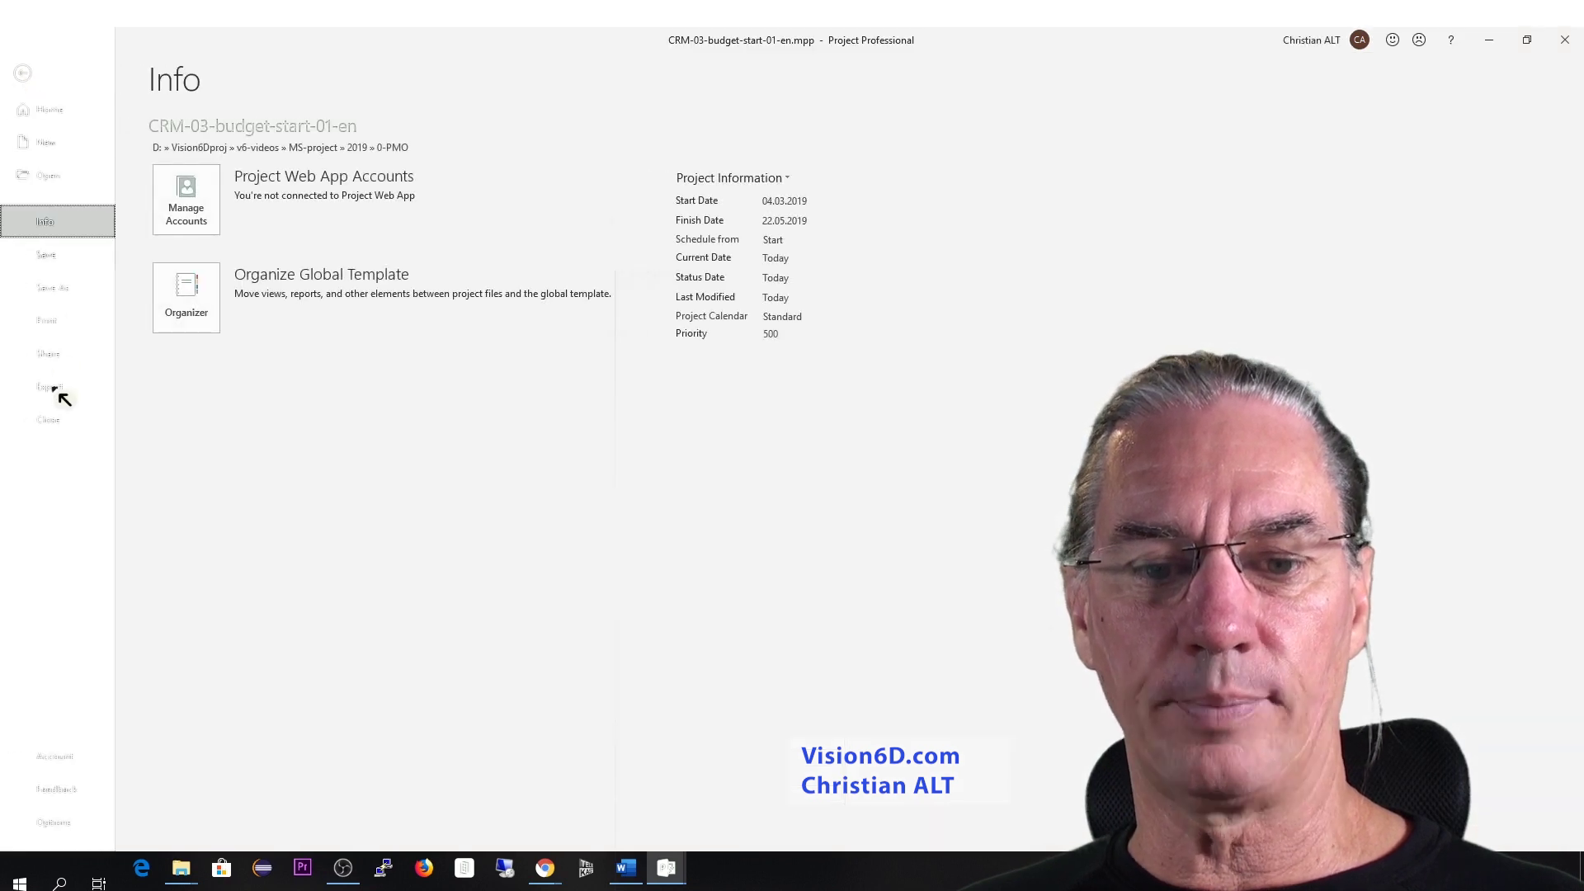
left_click(49, 822)
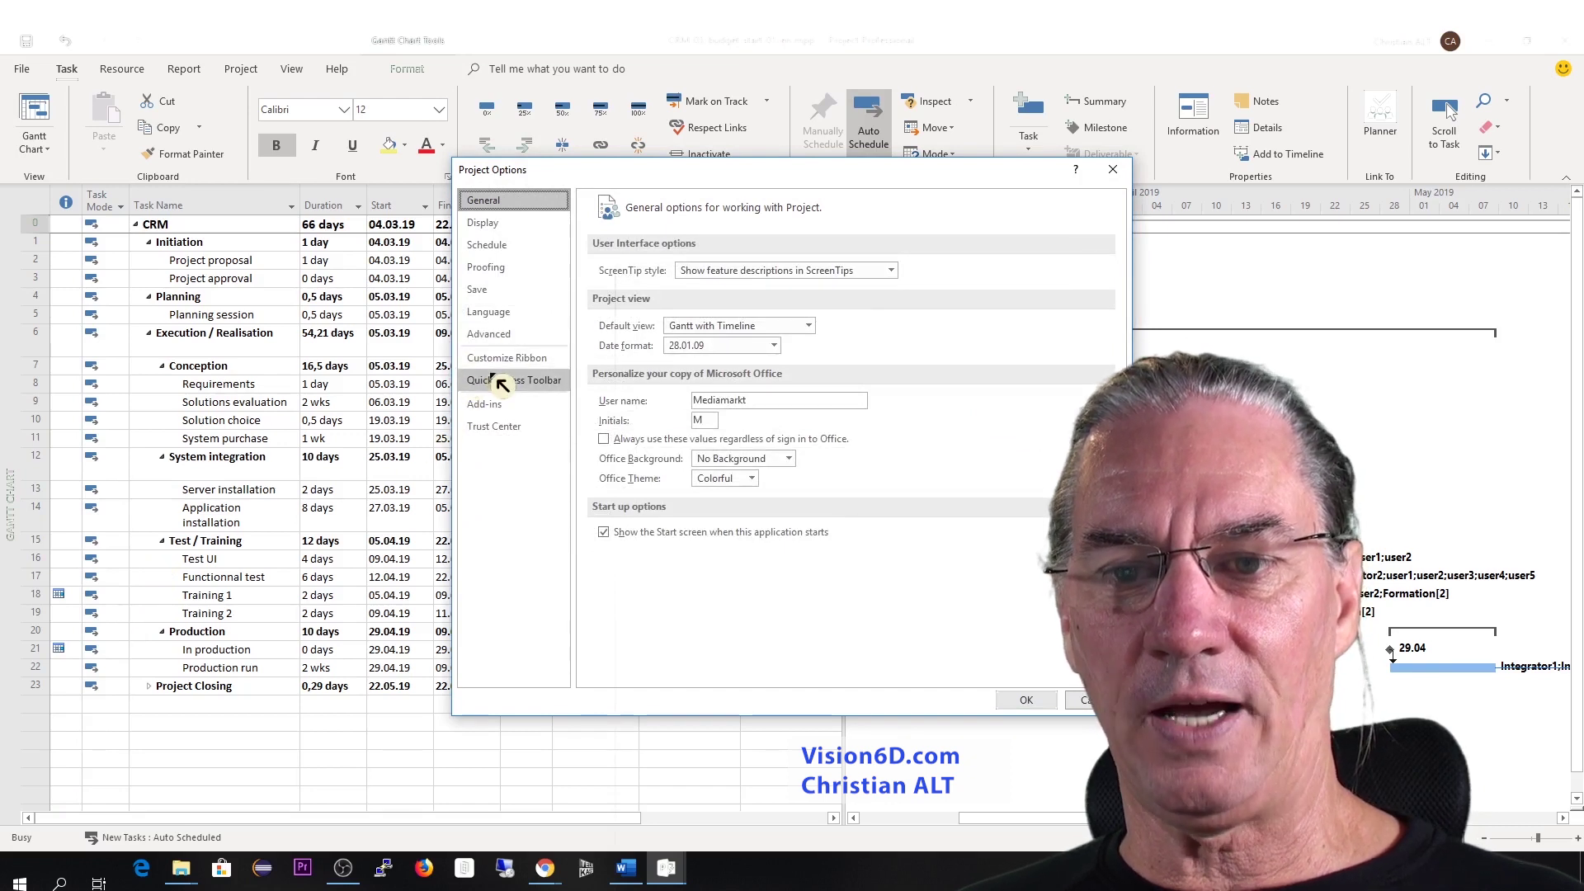
left_click(493, 224)
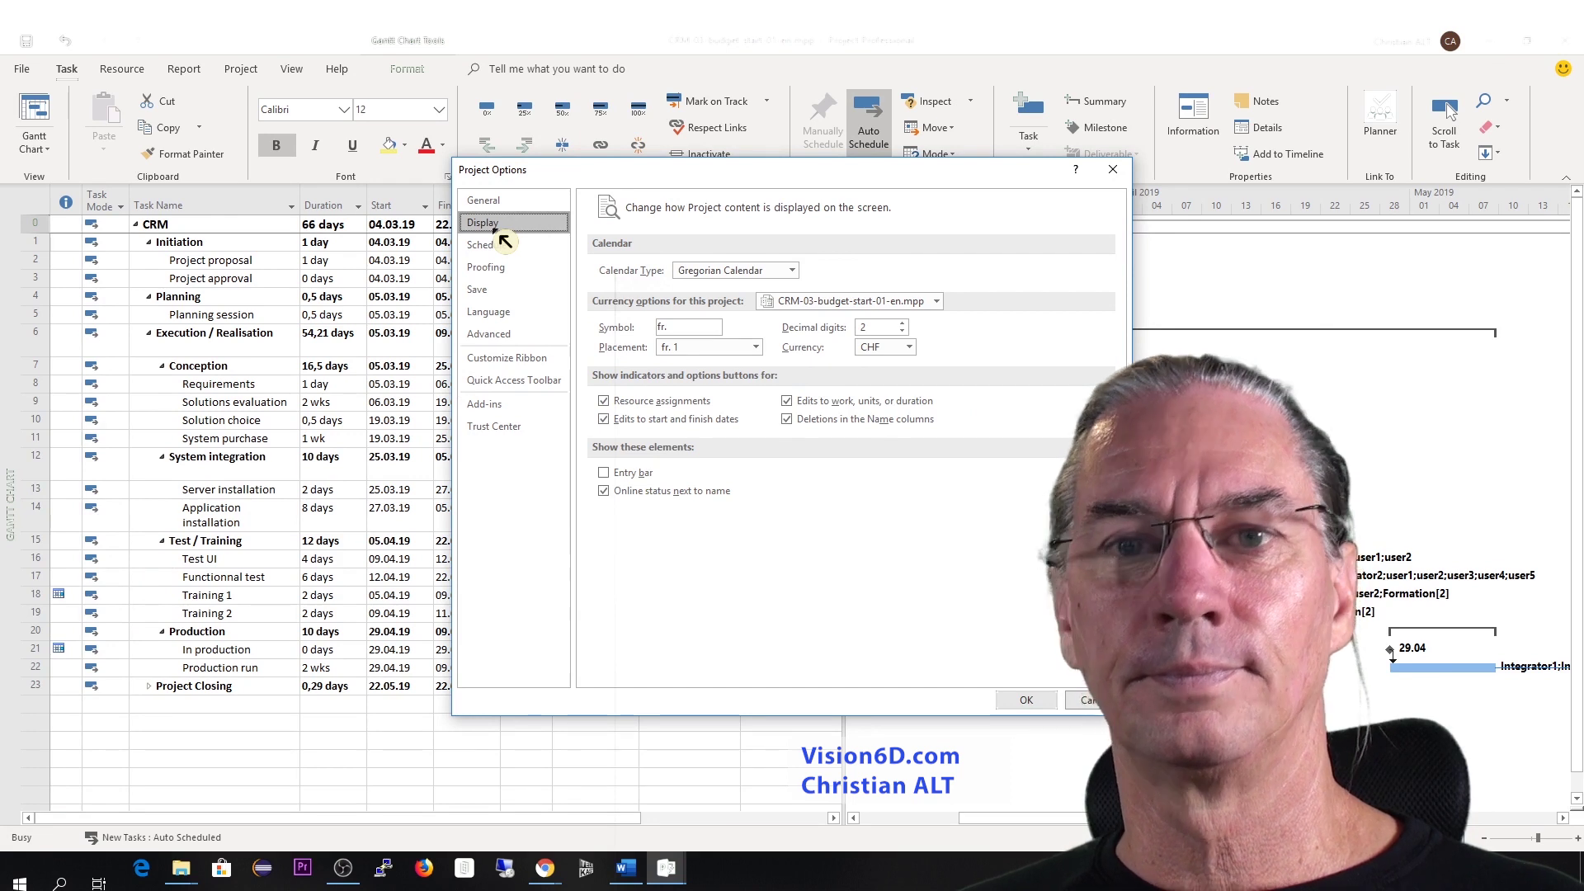
left_click(910, 347)
left_click_drag(911, 414, 918, 502)
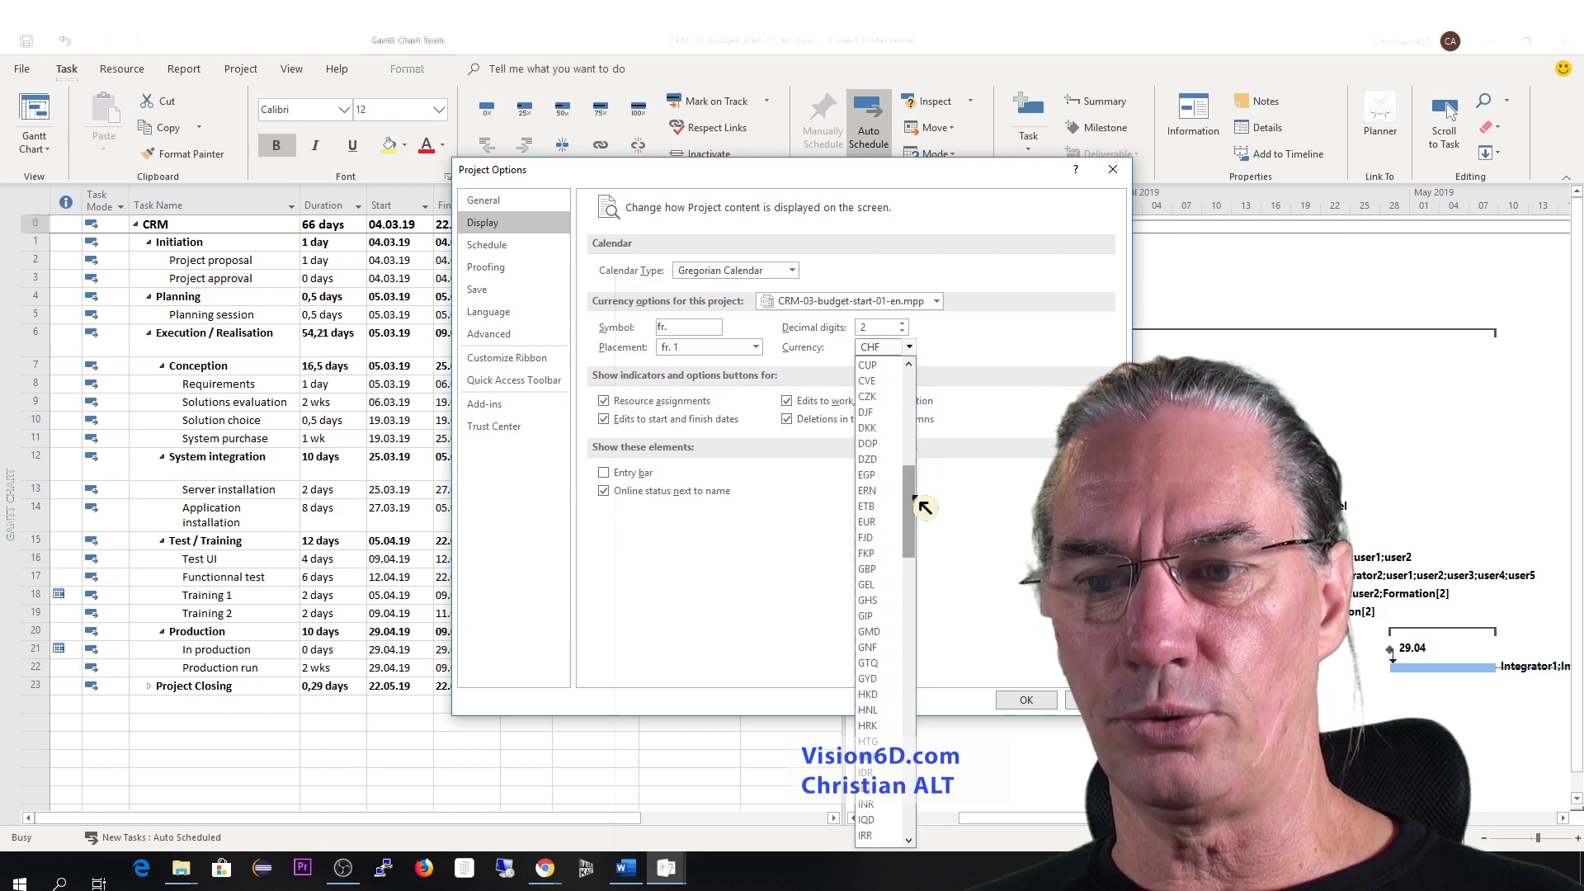
left_click(883, 523)
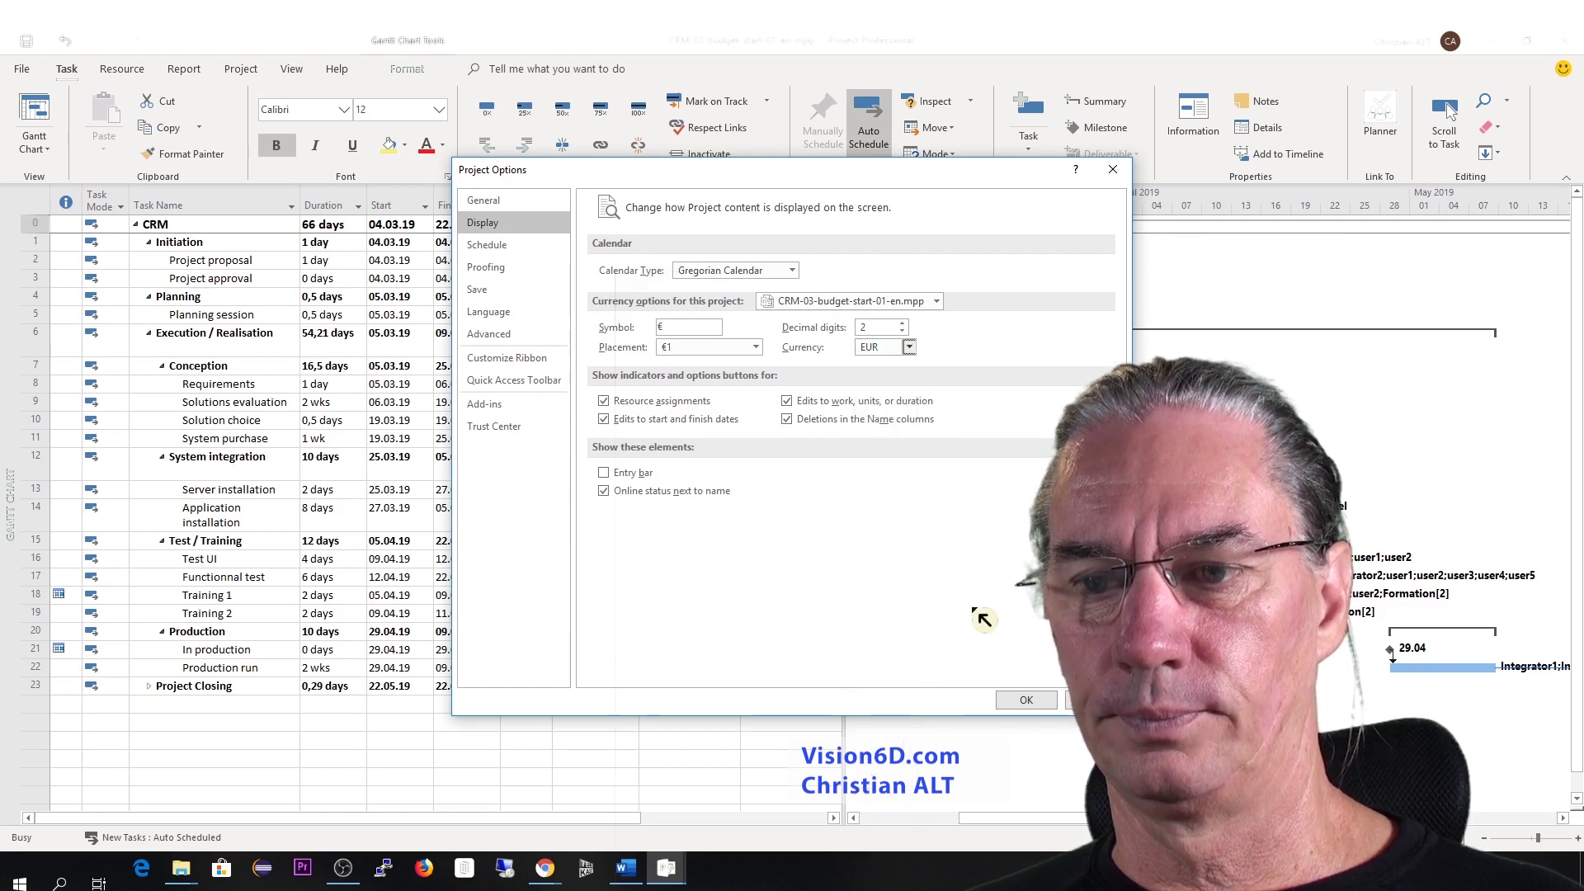
left_click(1026, 700)
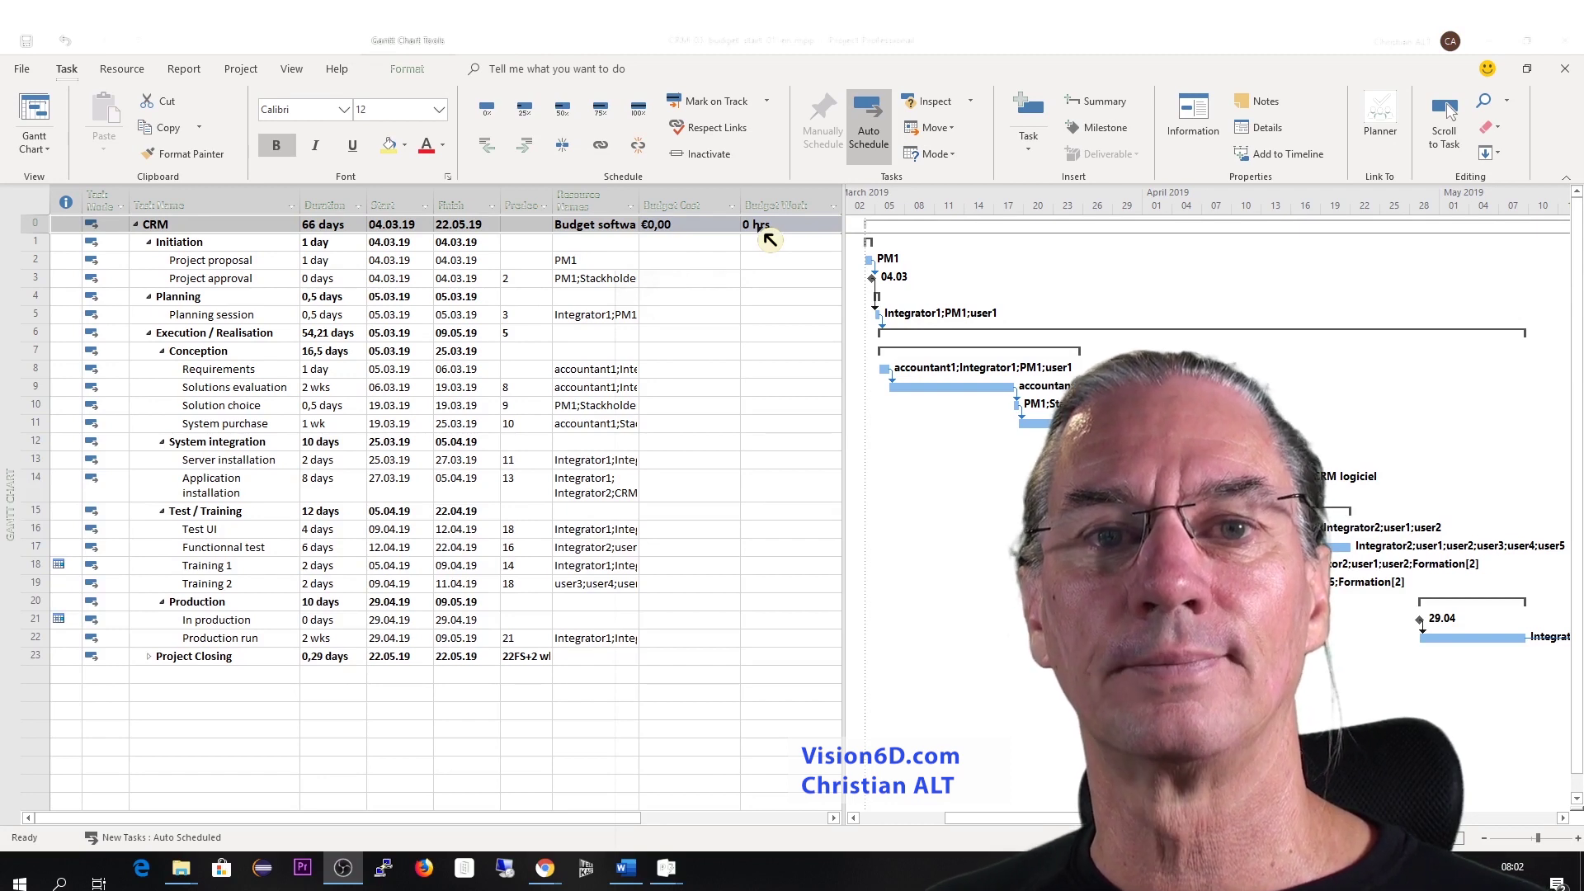
Switch to the Resource Usage view and go through the tasks assigned to PM1.
left_click(49, 151)
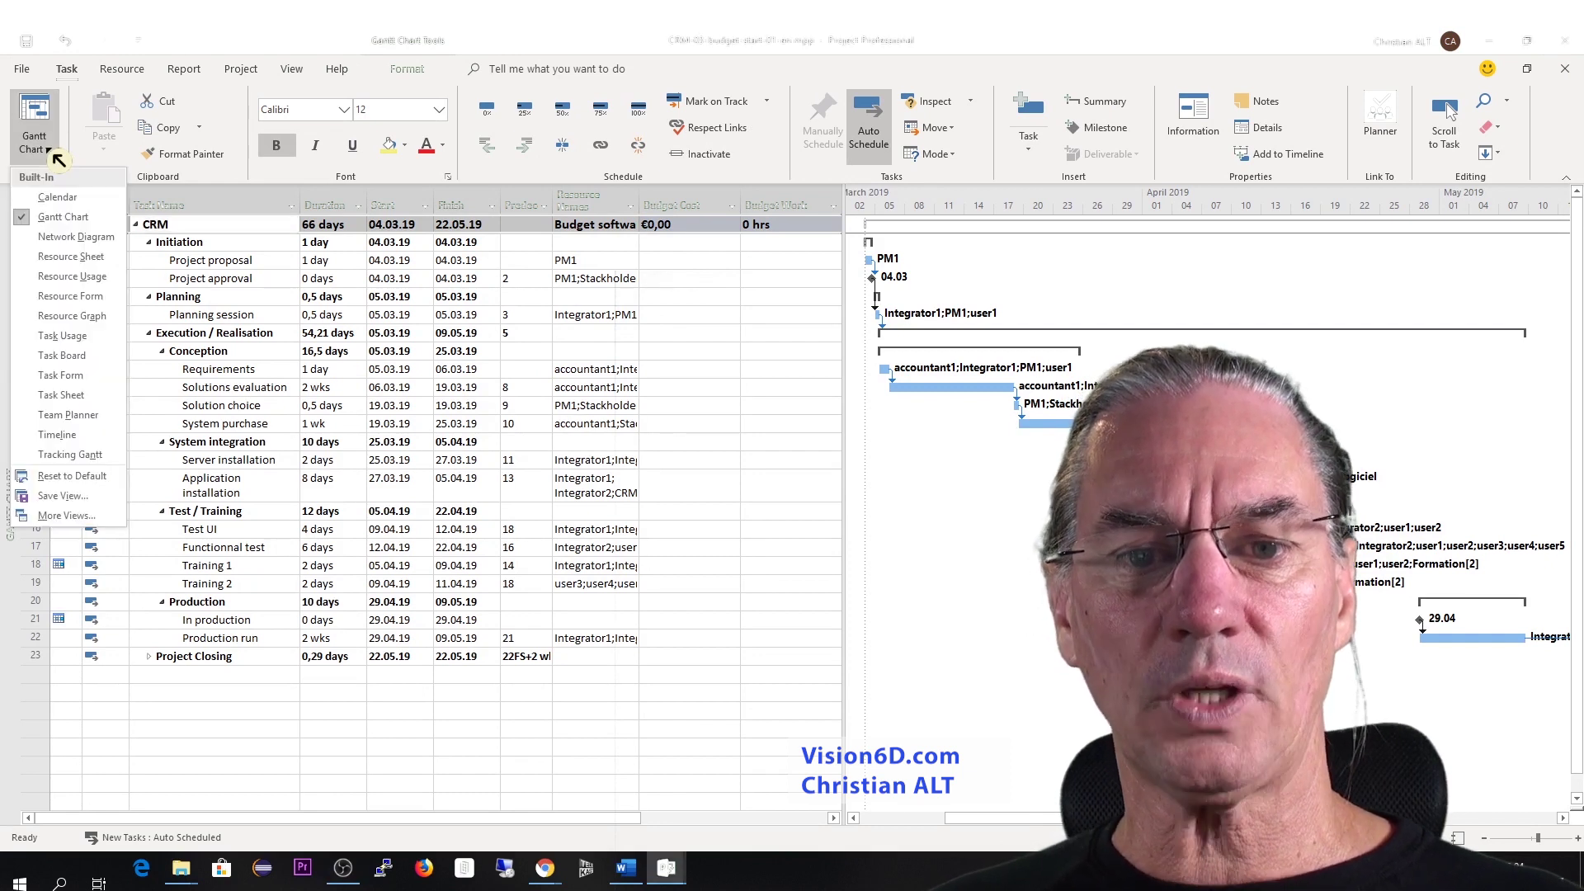
left_click(77, 279)
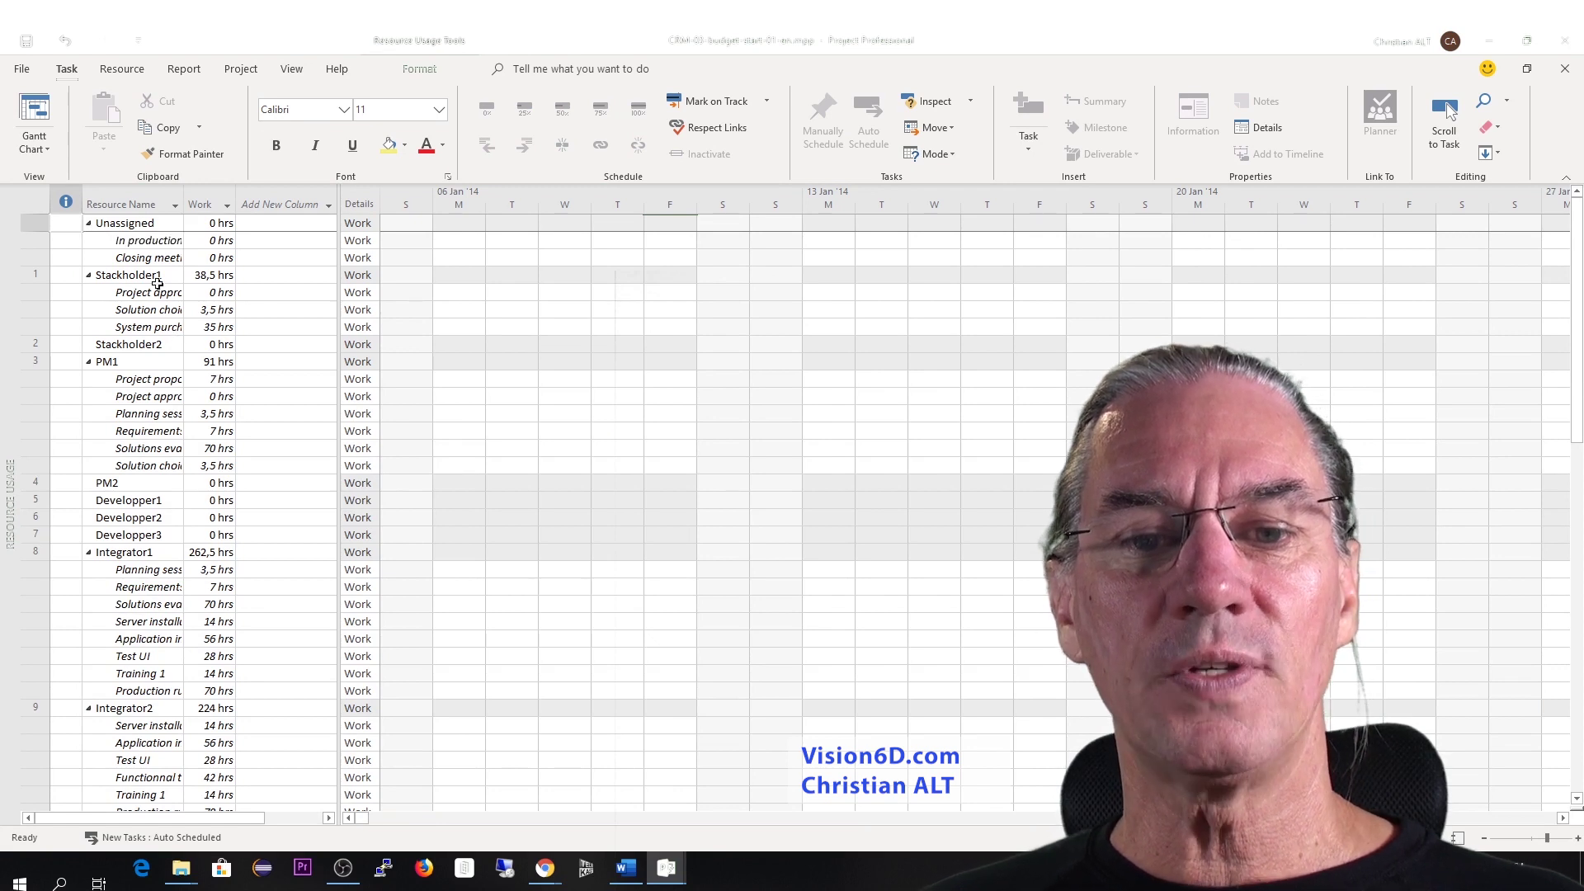
left_click(124, 378)
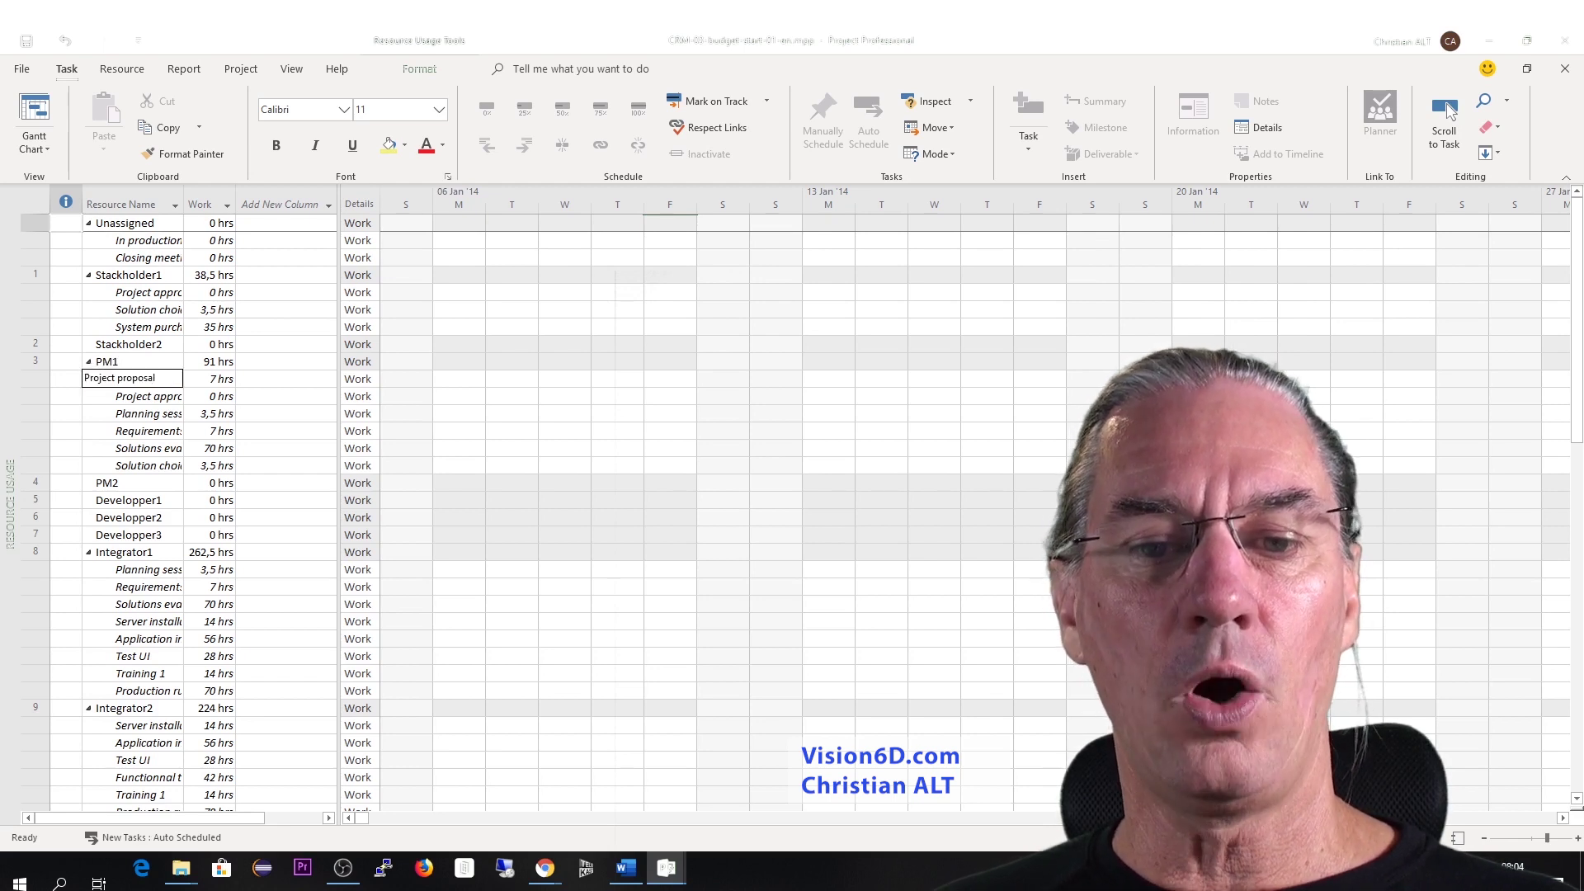
key("Down")
key("Down")
key("Down")
key("Down")
key("Down")
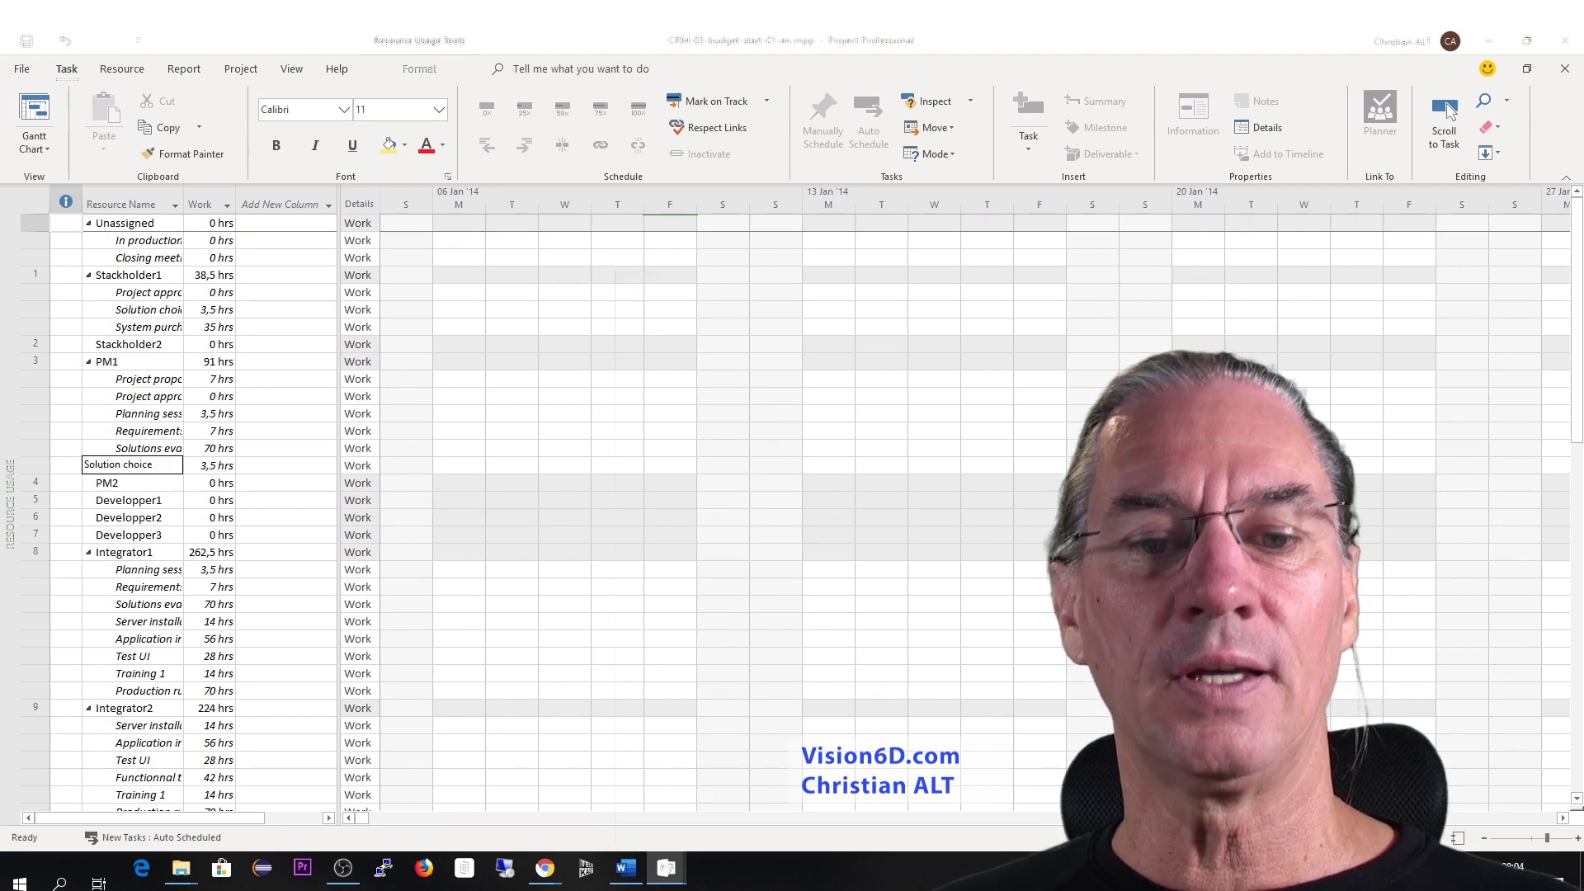
key("Up")
key("Up")
key("Up")
key("Up")
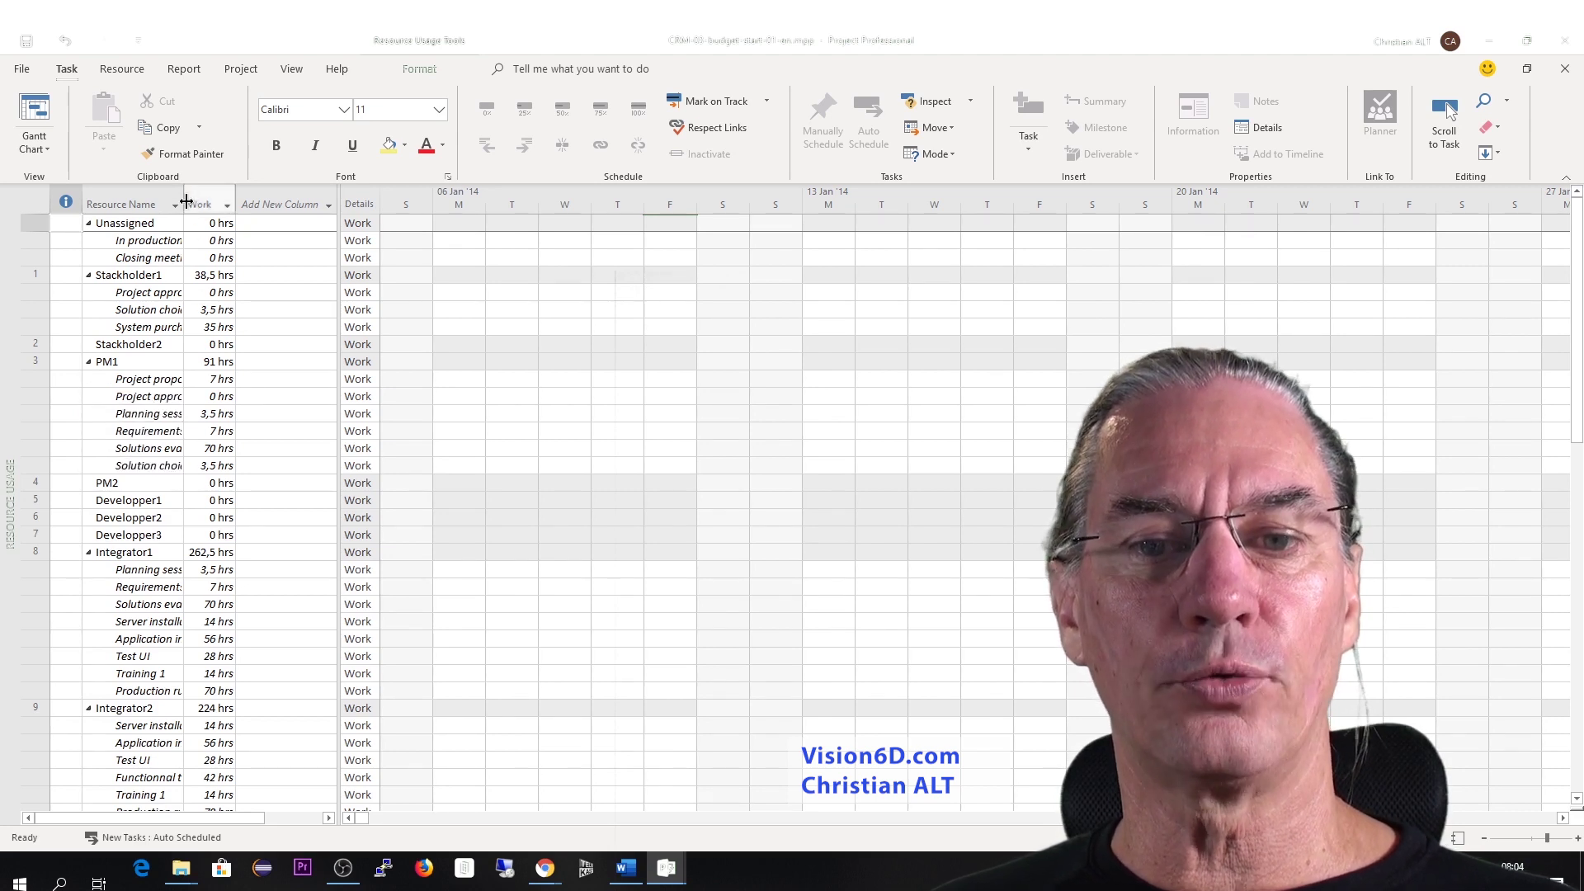
Widen the Resource Name column to fit the full task names and enlarge the table area beside the timescale.
left_click_drag(186, 202, 255, 202)
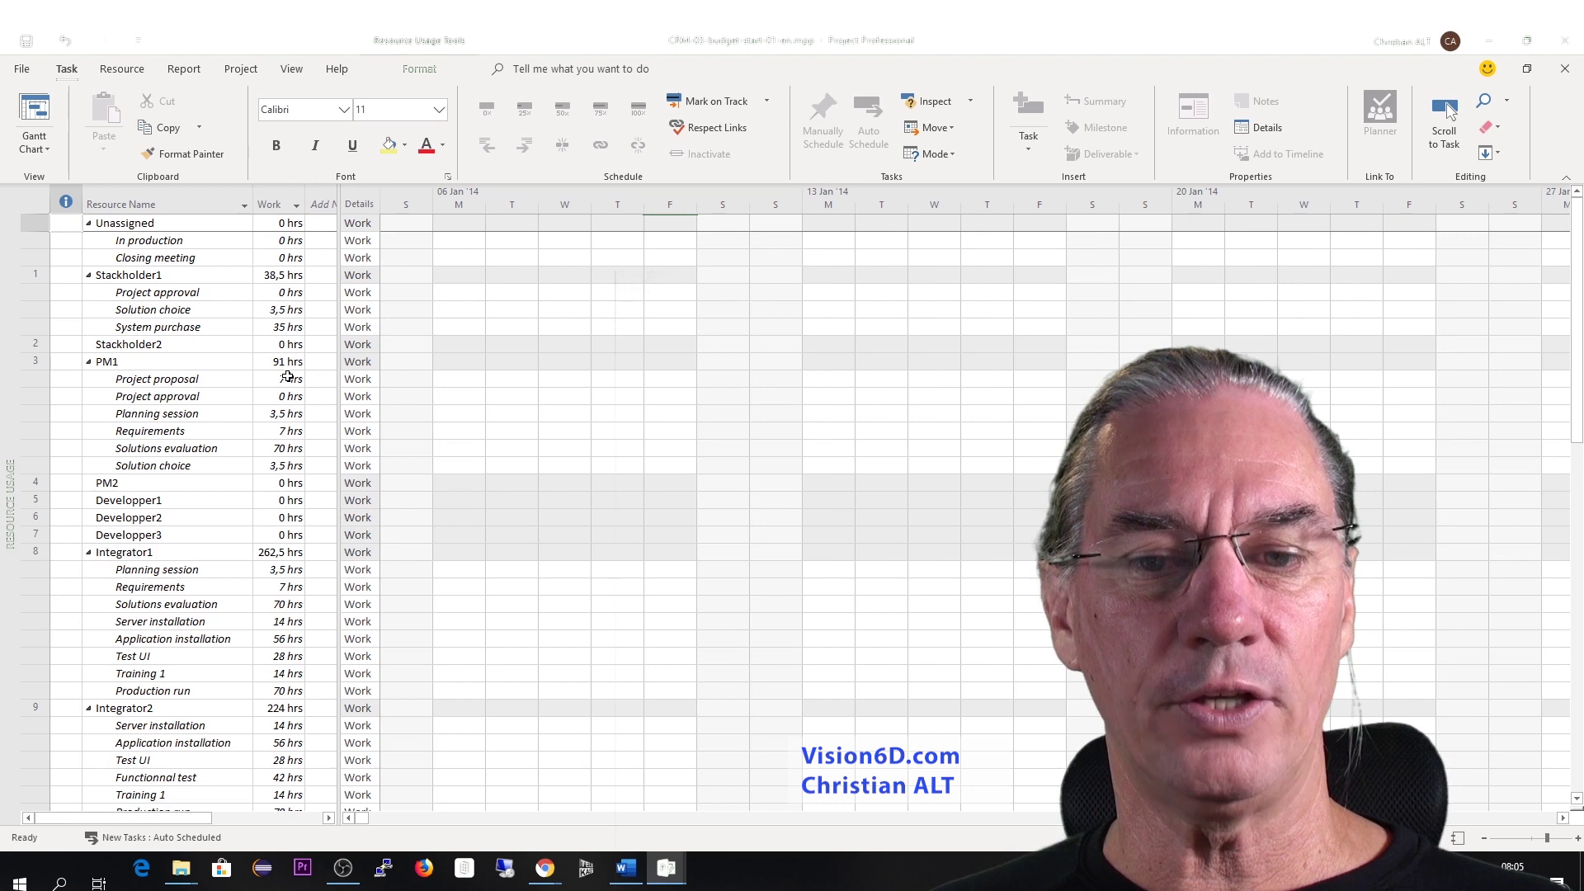
scroll(288, 439, "down", 20)
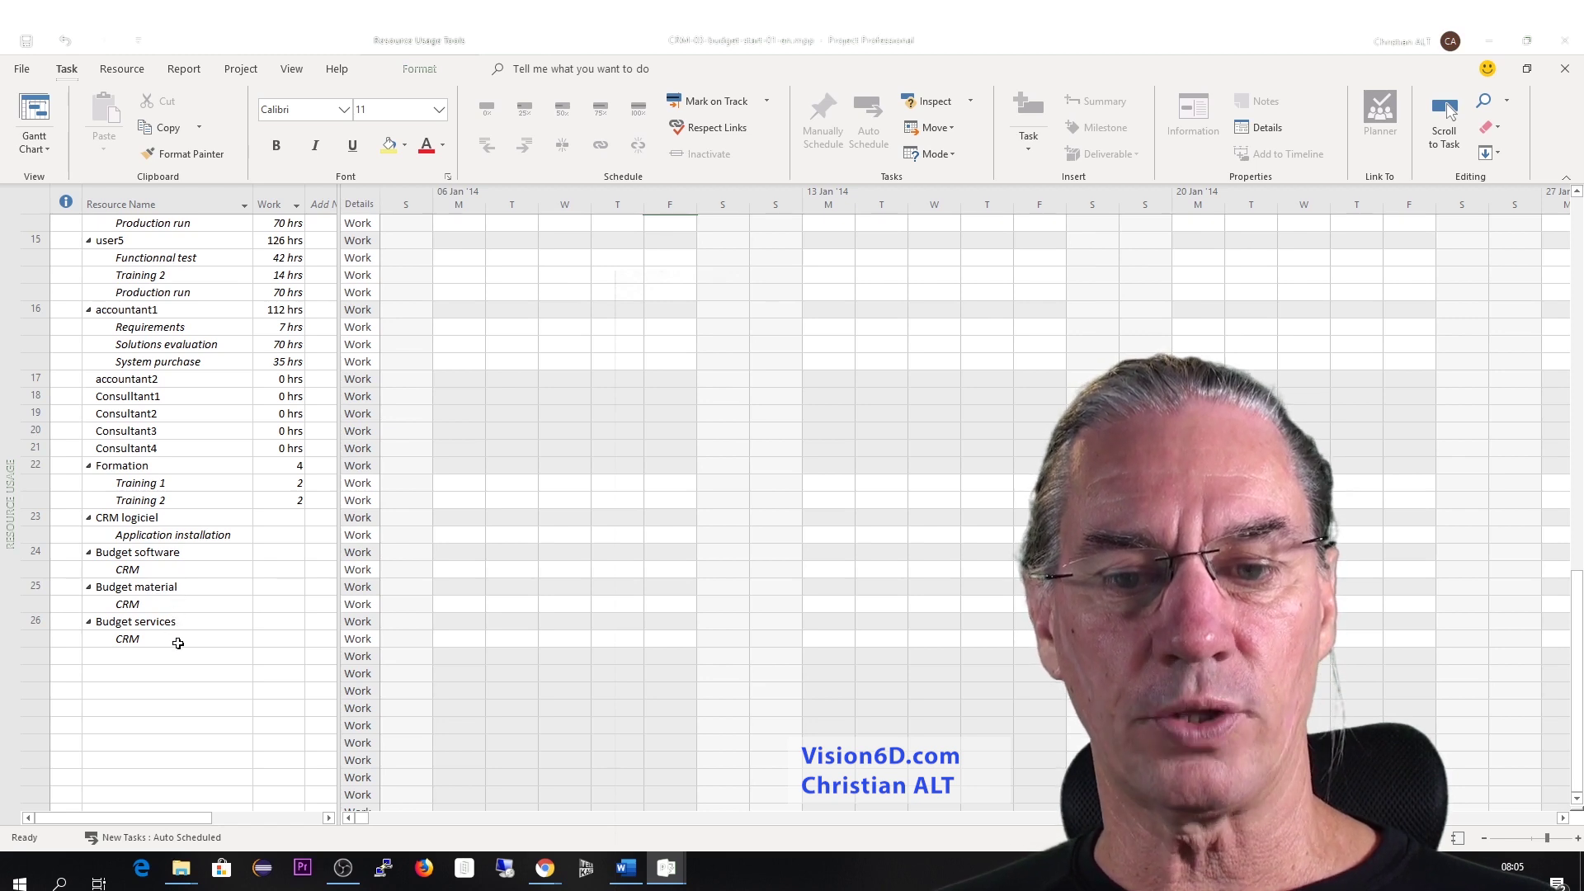
left_click(283, 641)
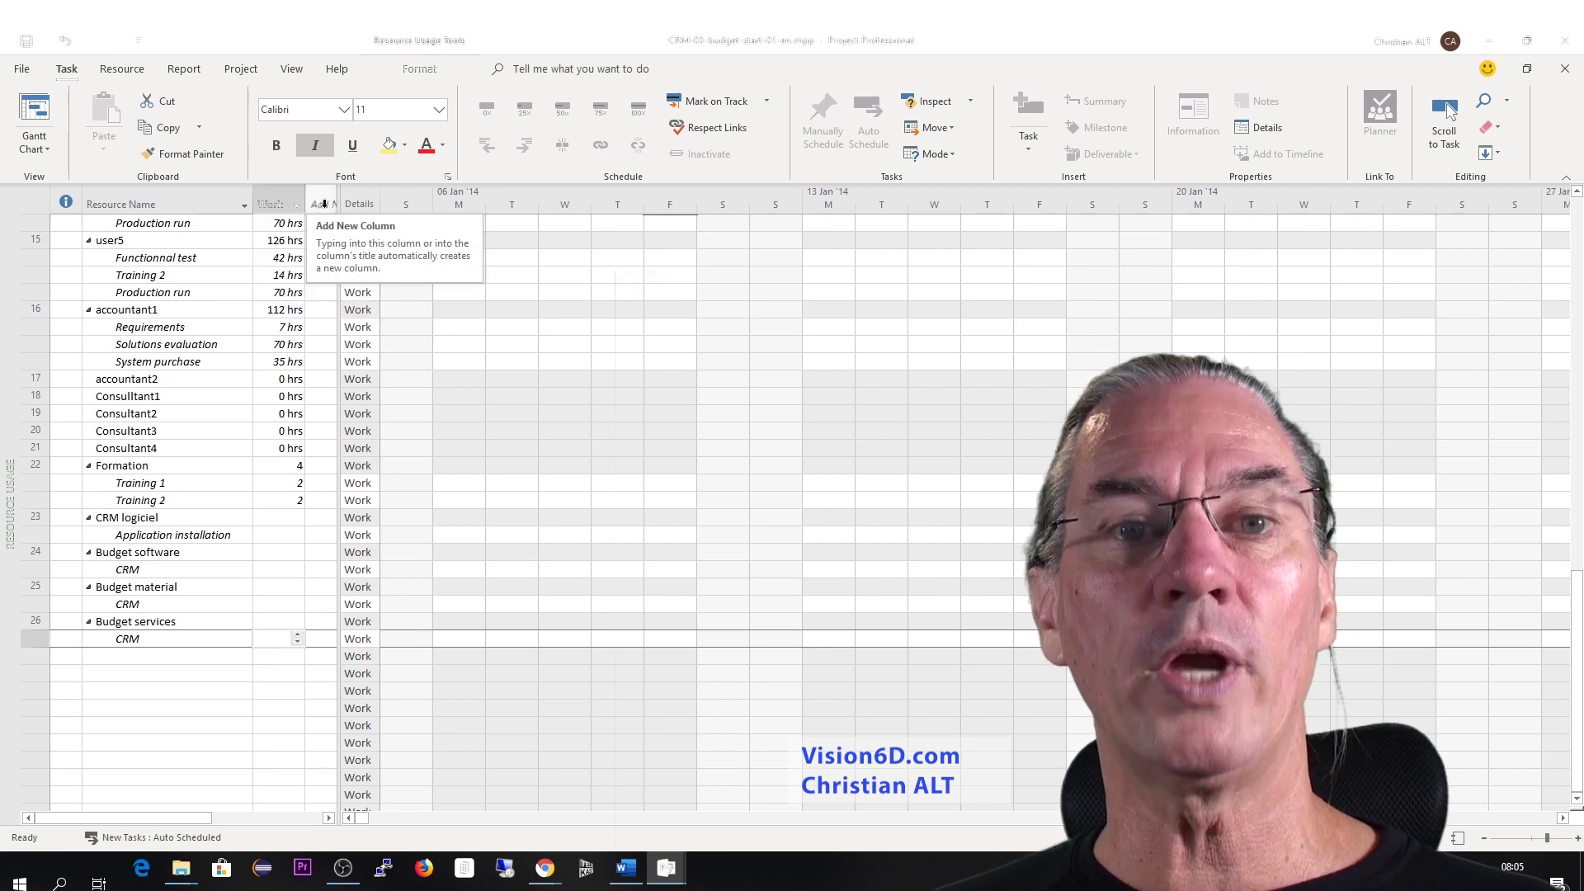
left_click_drag(338, 206, 573, 212)
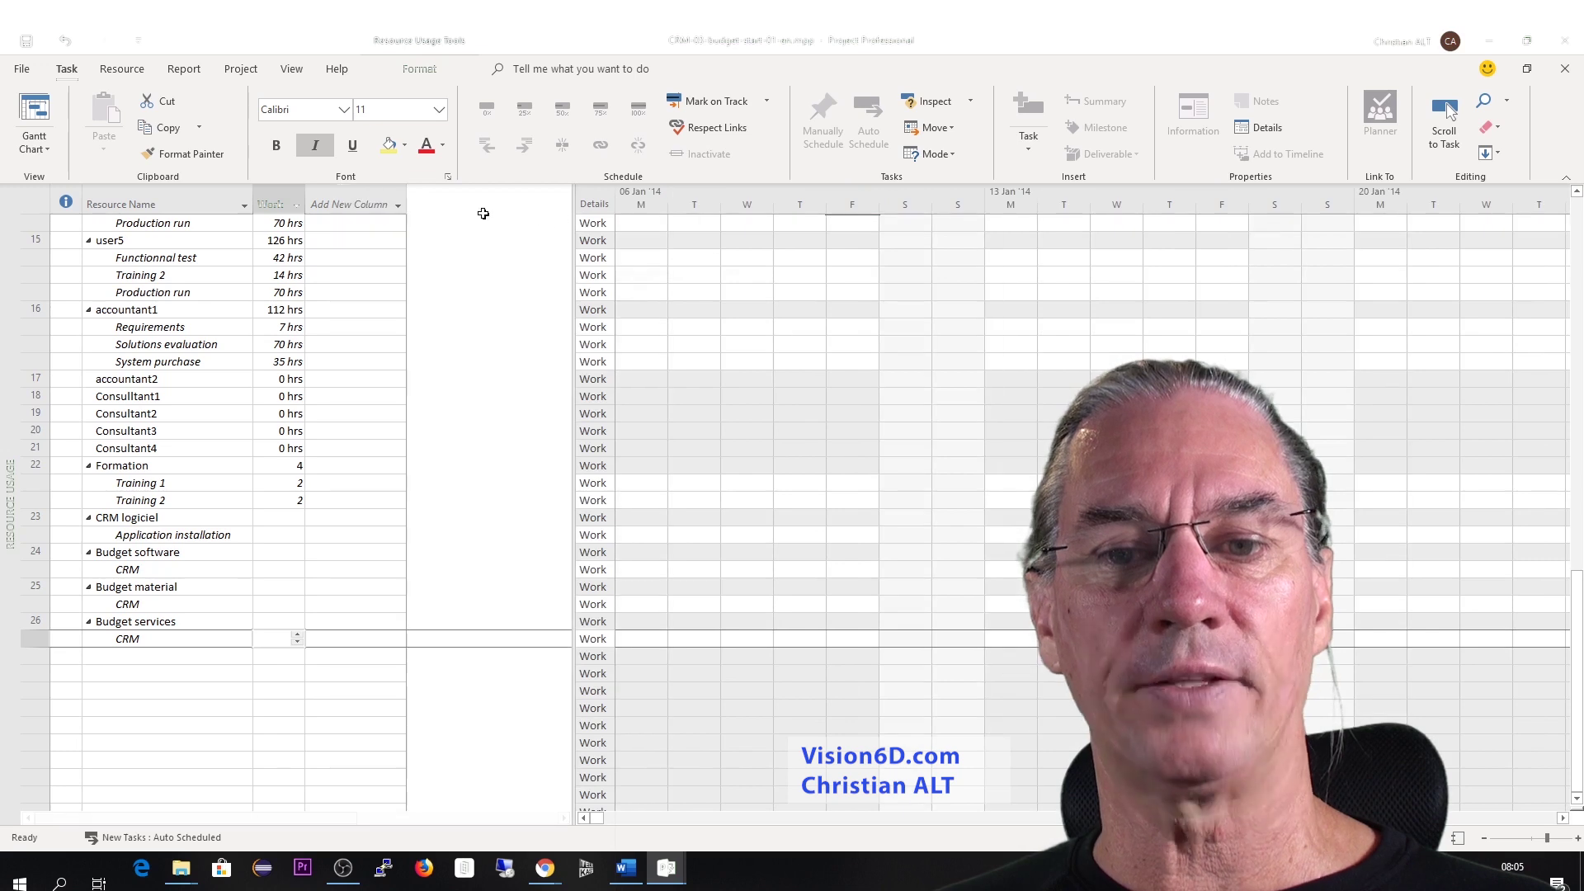
Insert a Budget Cost column after the Work column in the resource usage table.
right_click(342, 200)
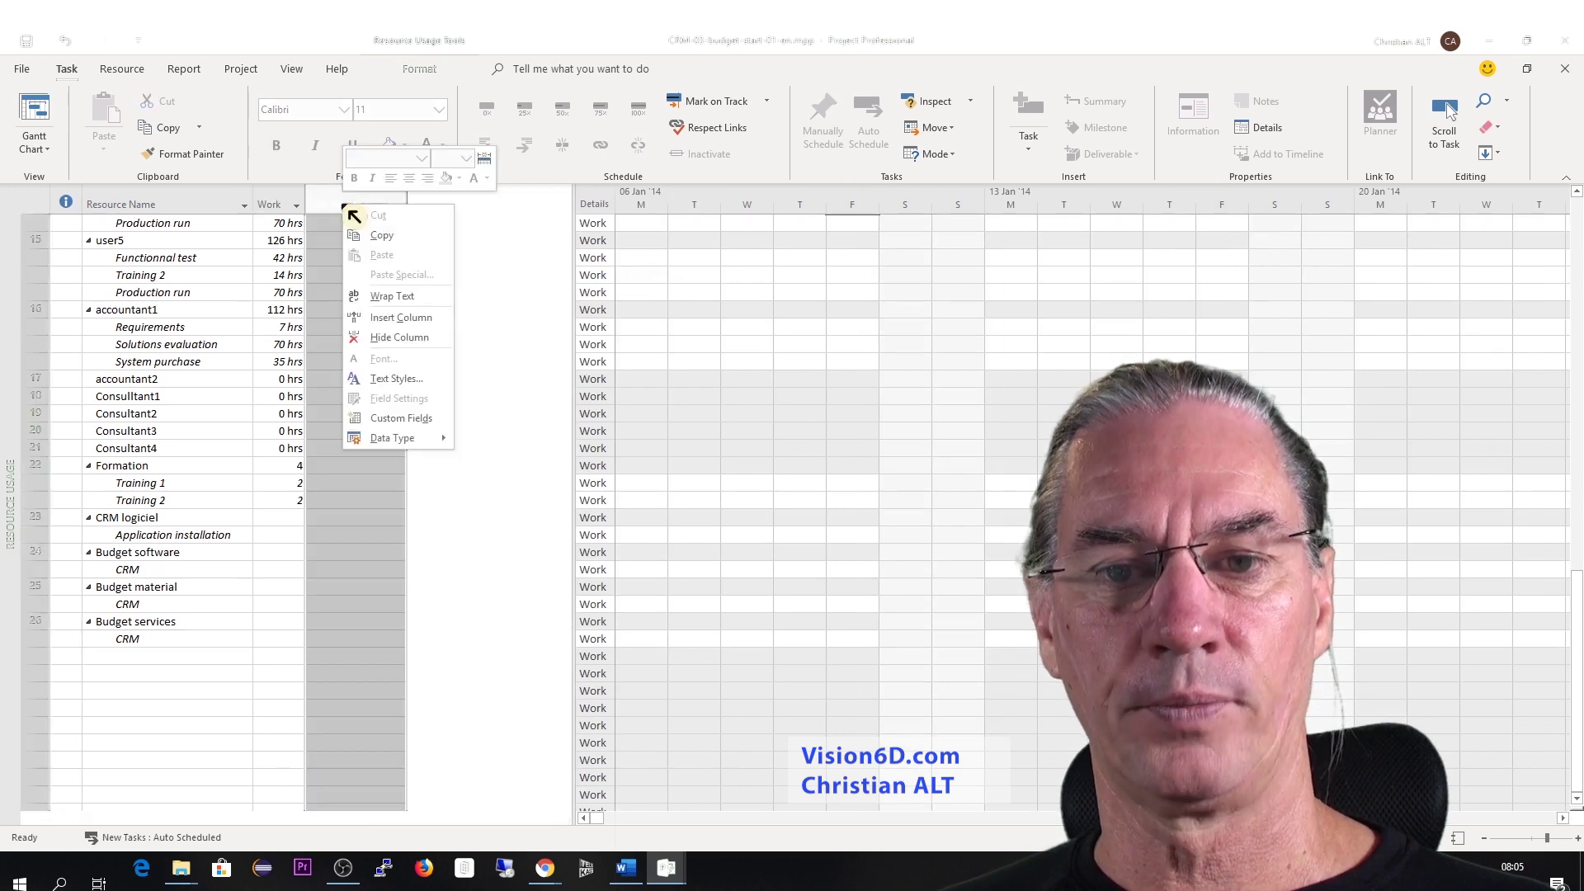
left_click(389, 315)
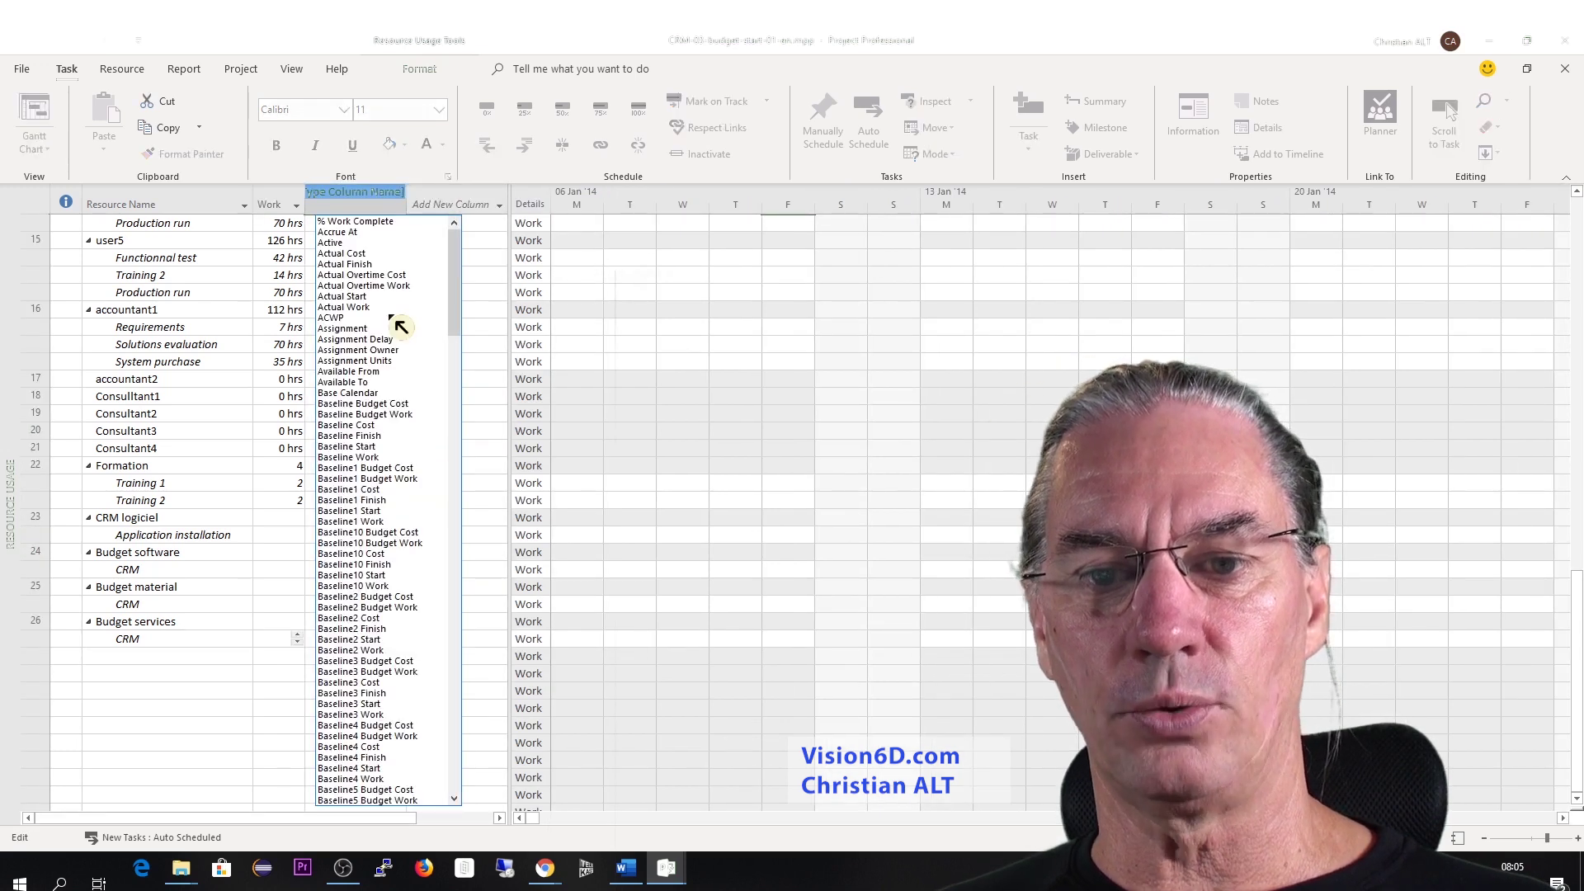
left_click_drag(453, 324, 463, 448)
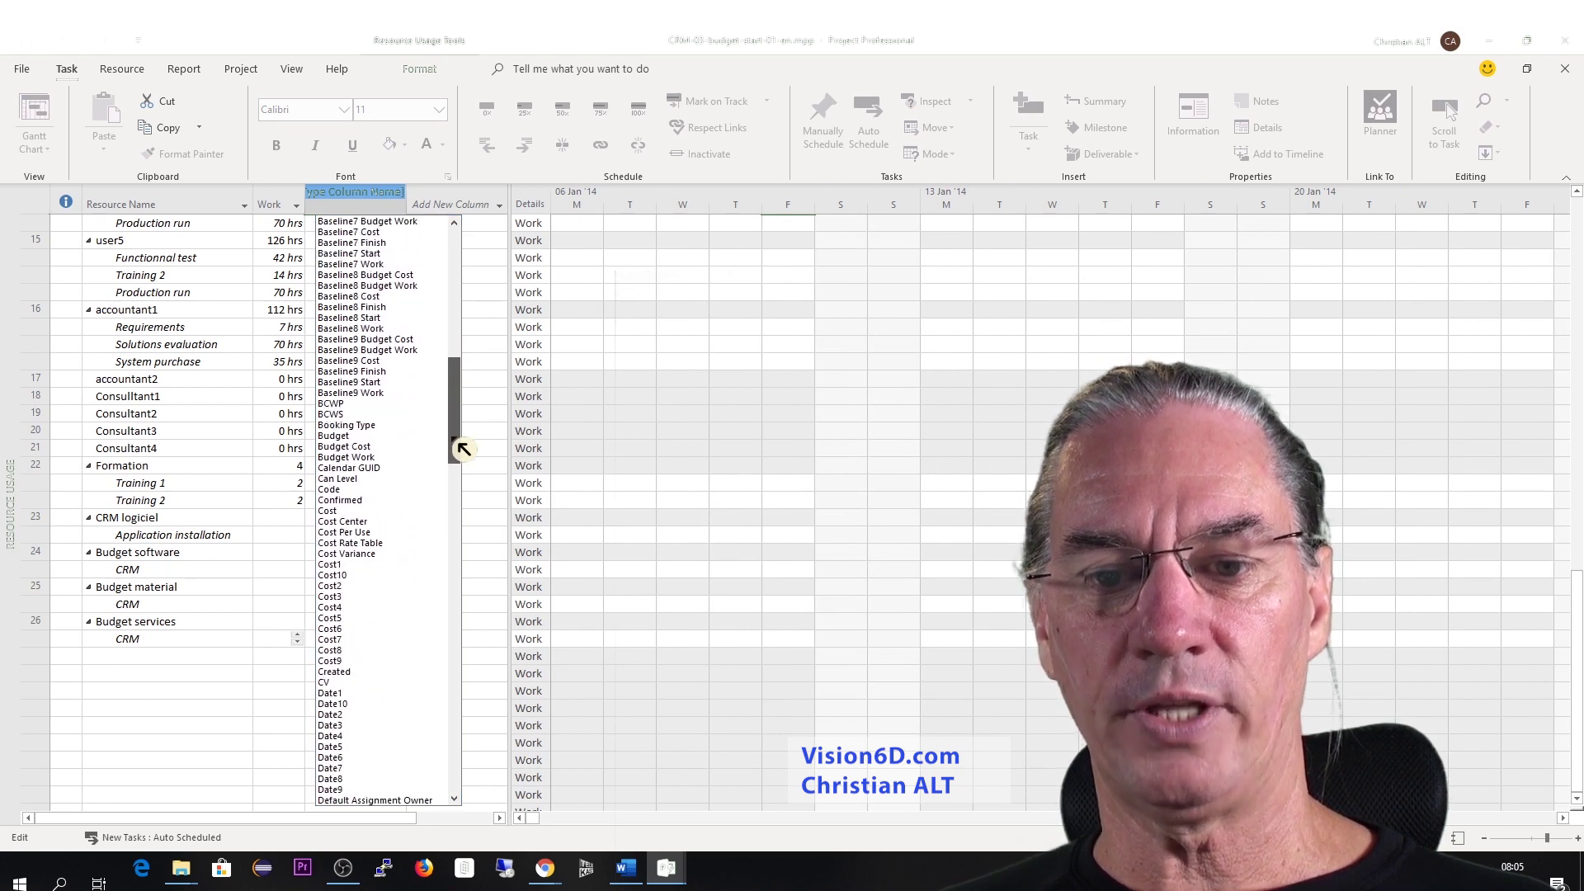
left_click(361, 447)
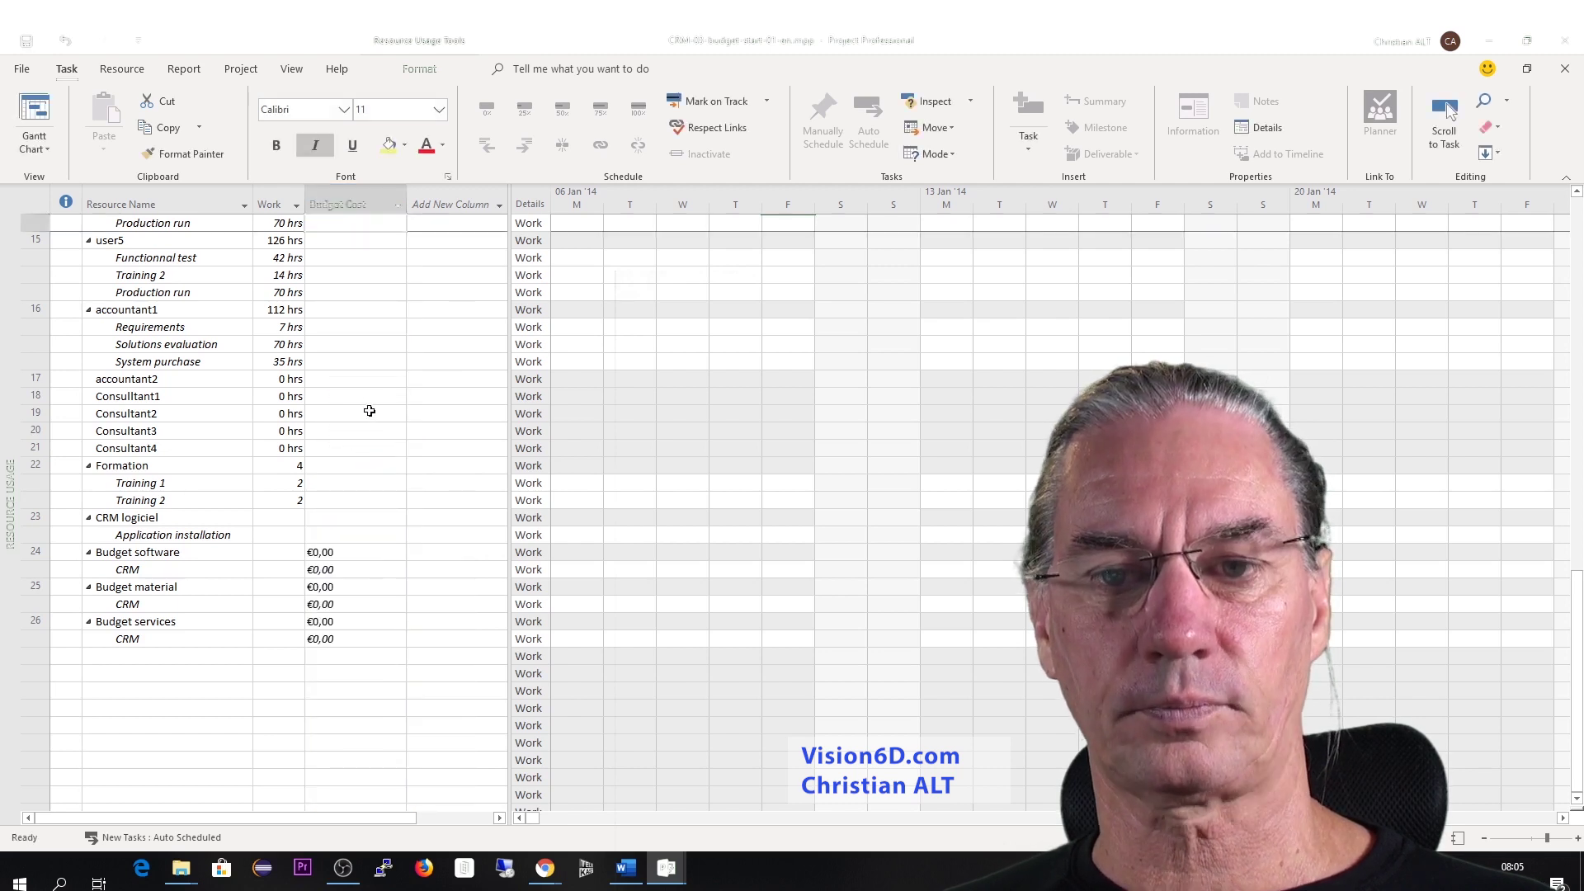
Insert a Budget Work column after the Budget Cost column in the resource usage table.
right_click(452, 207)
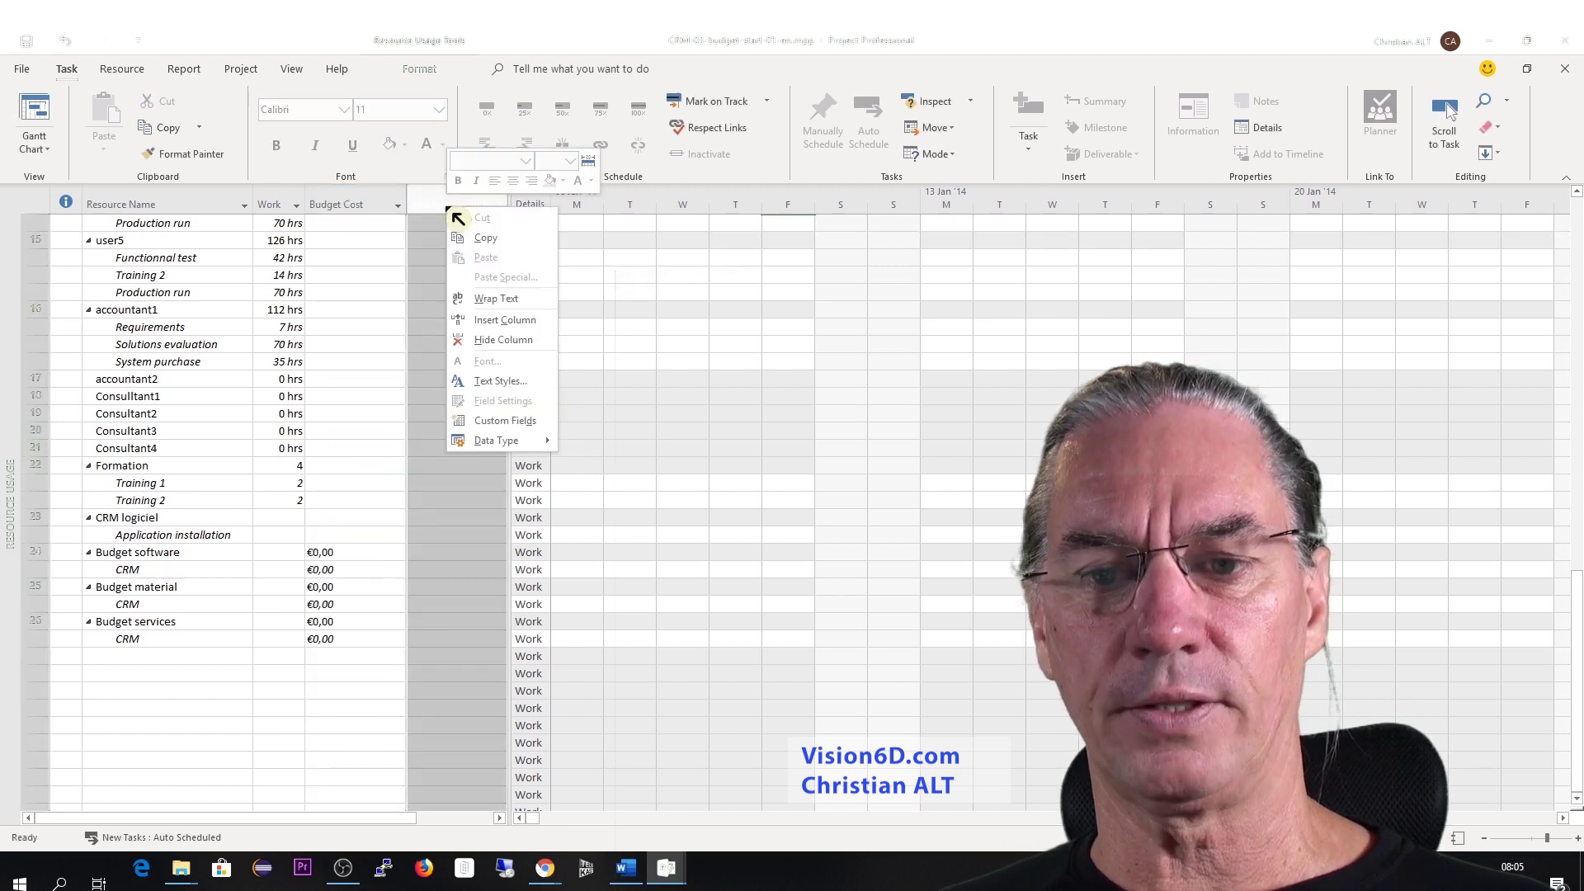
left_click(505, 320)
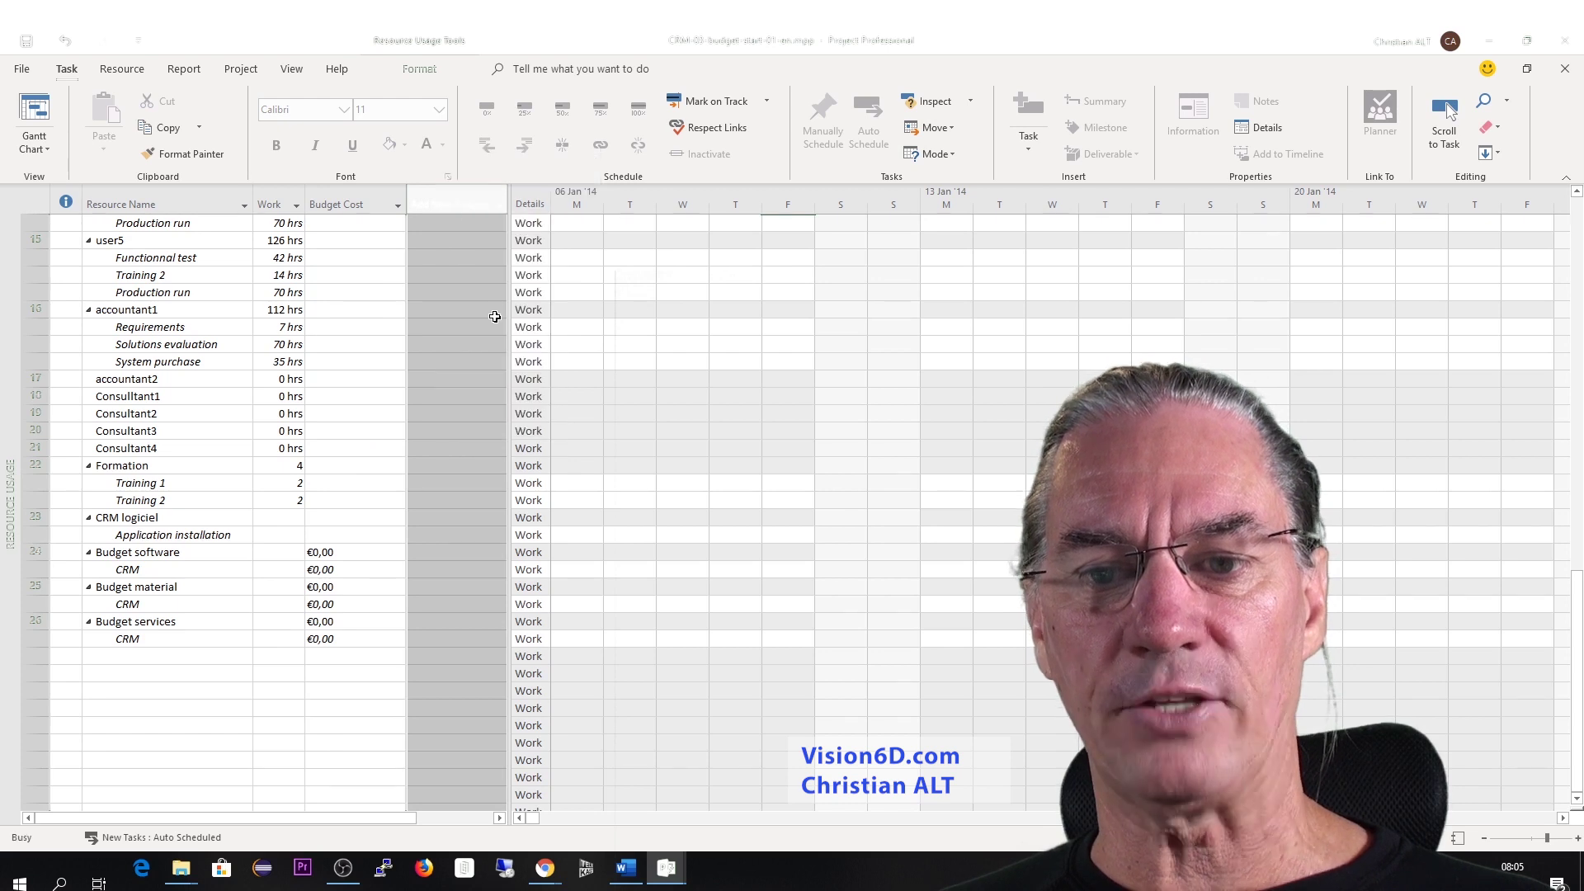
scroll(465, 514, "down", 15)
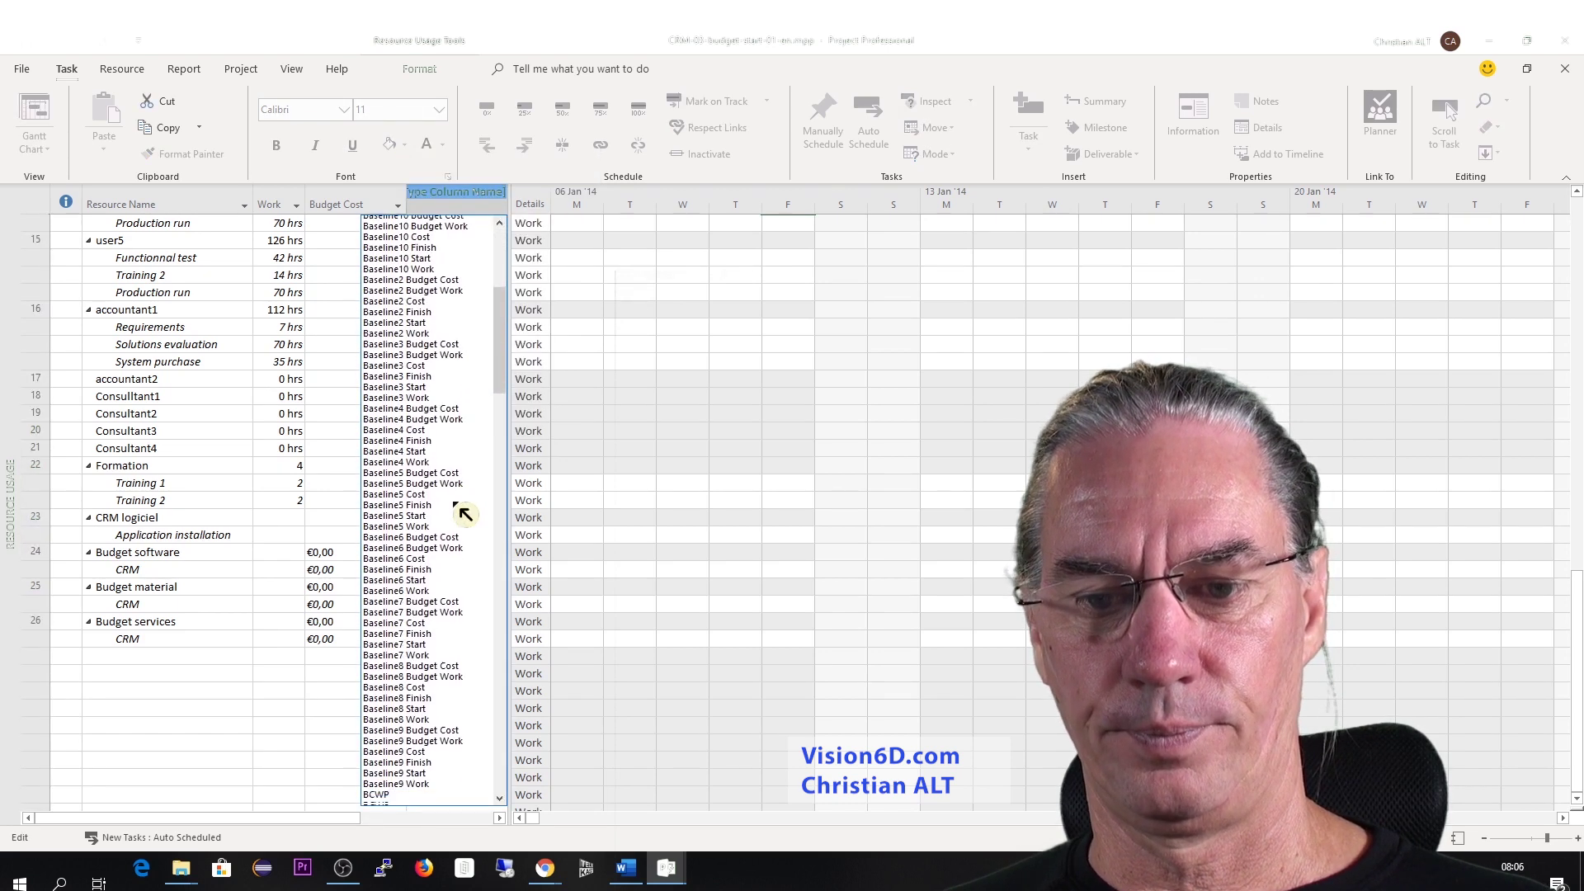
scroll(464, 514, "down", 5)
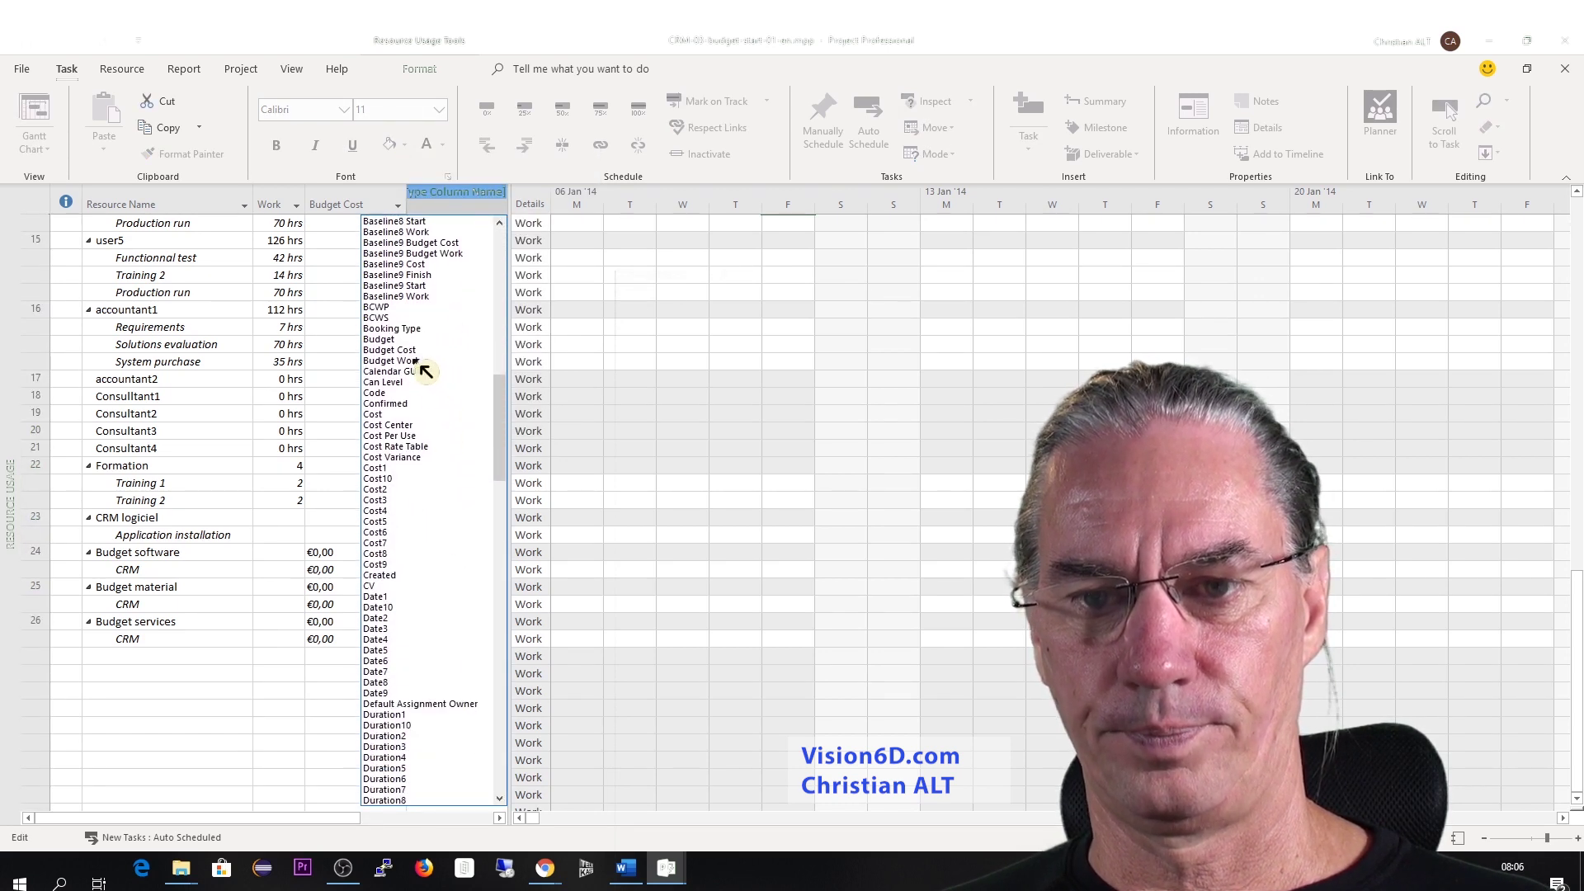
left_click(423, 363)
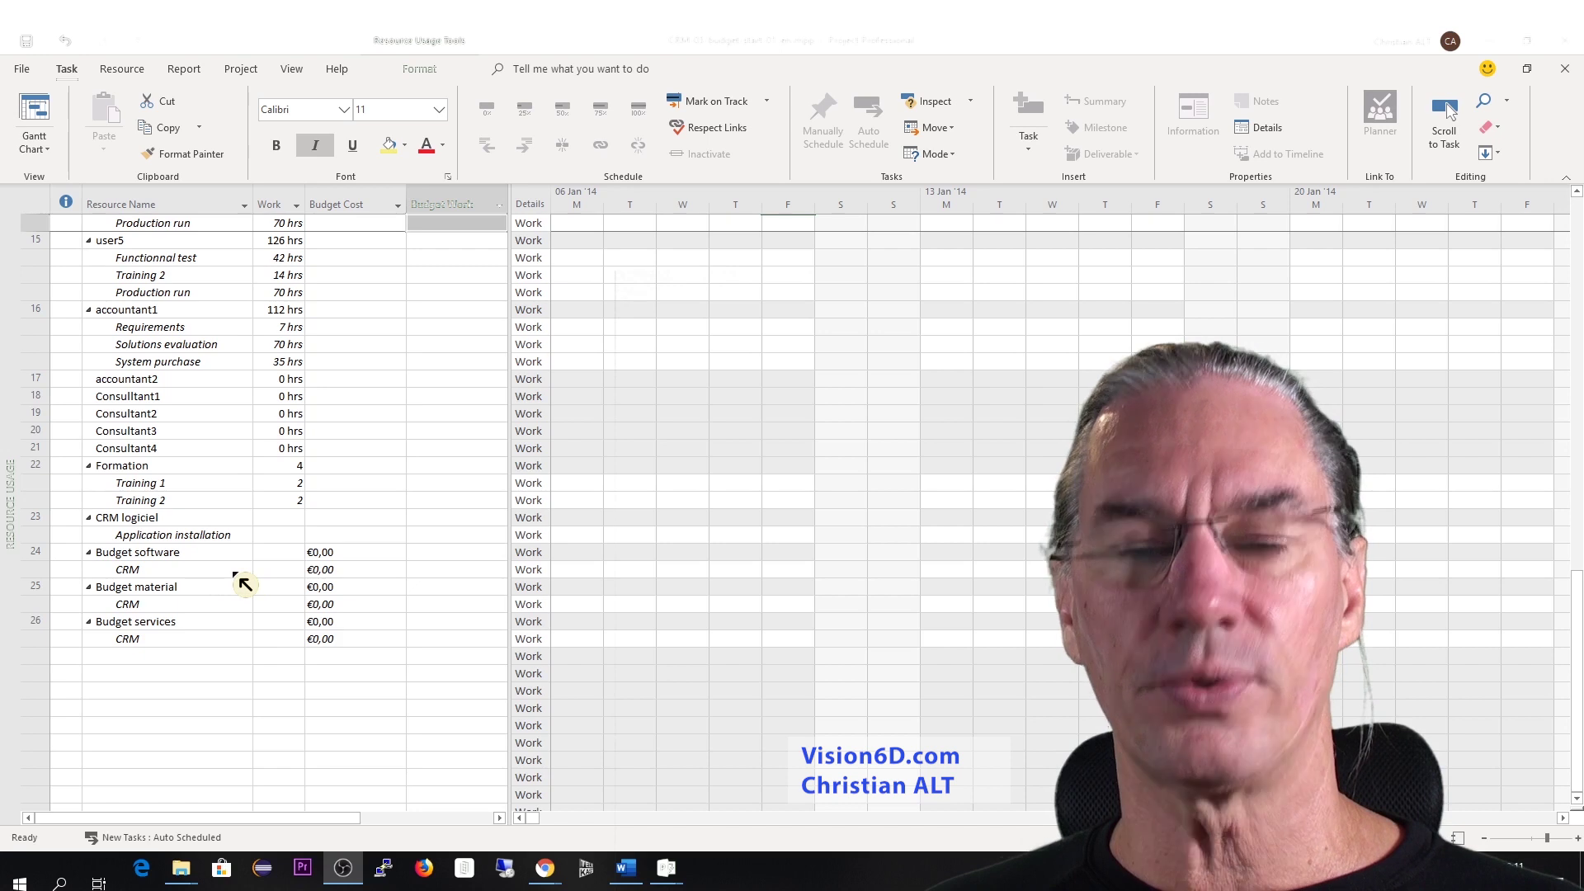
Set the Budget Cost of the CRM assignment under Budget software to 15000.
left_click(319, 571)
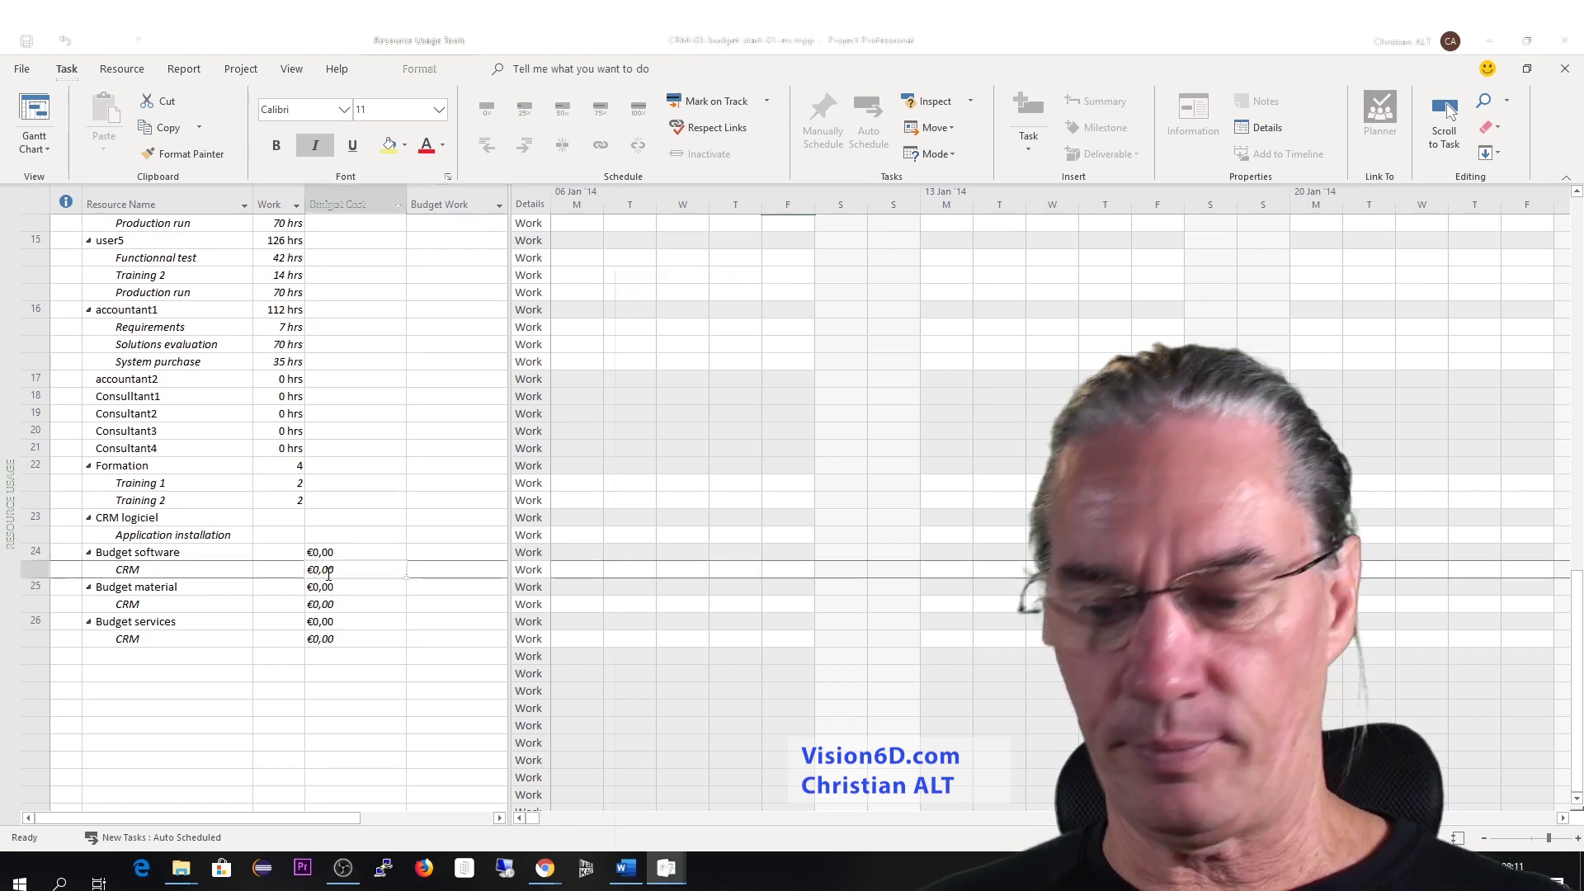
type("150")
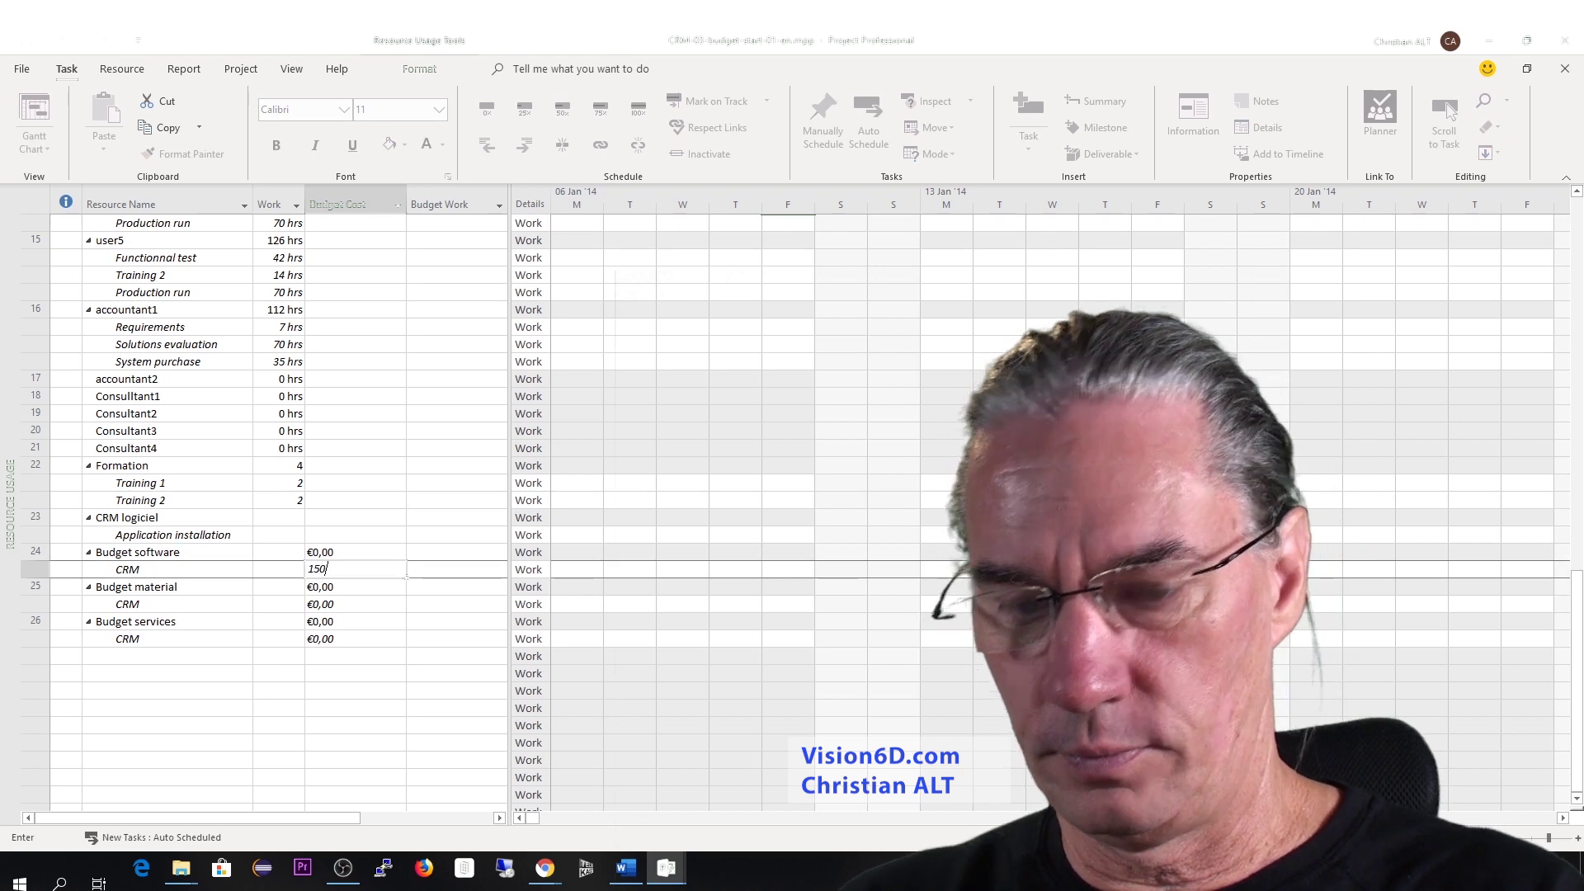
type("00")
key("Return")
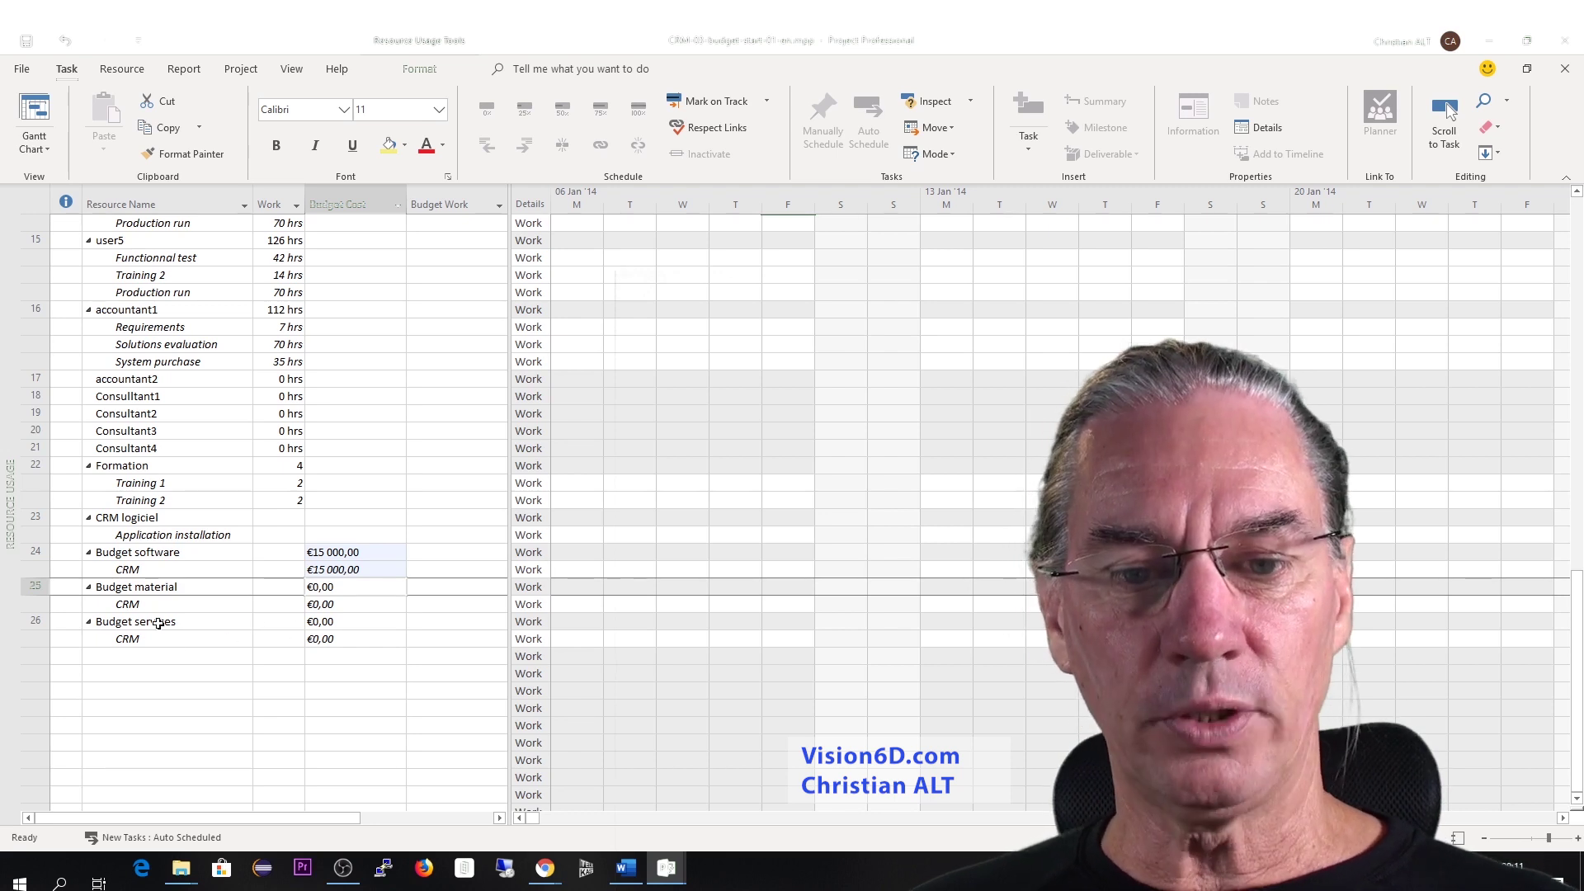
Set the Budget Cost of the CRM assignment under Budget services to 8000 and return to the Gantt Chart view.
left_click(320, 623)
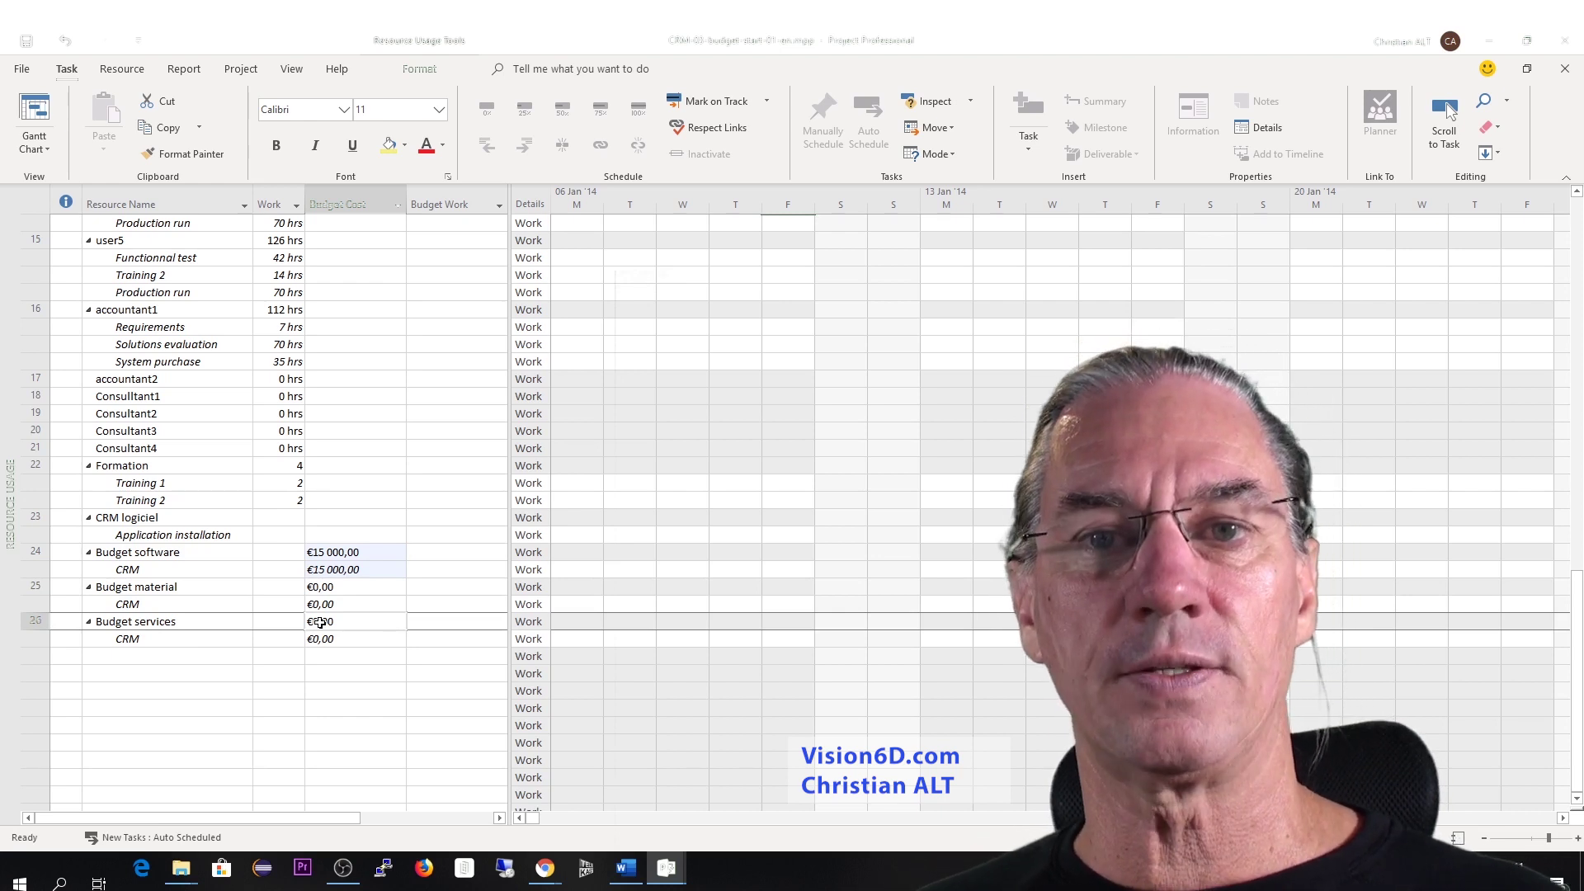
left_click(322, 642)
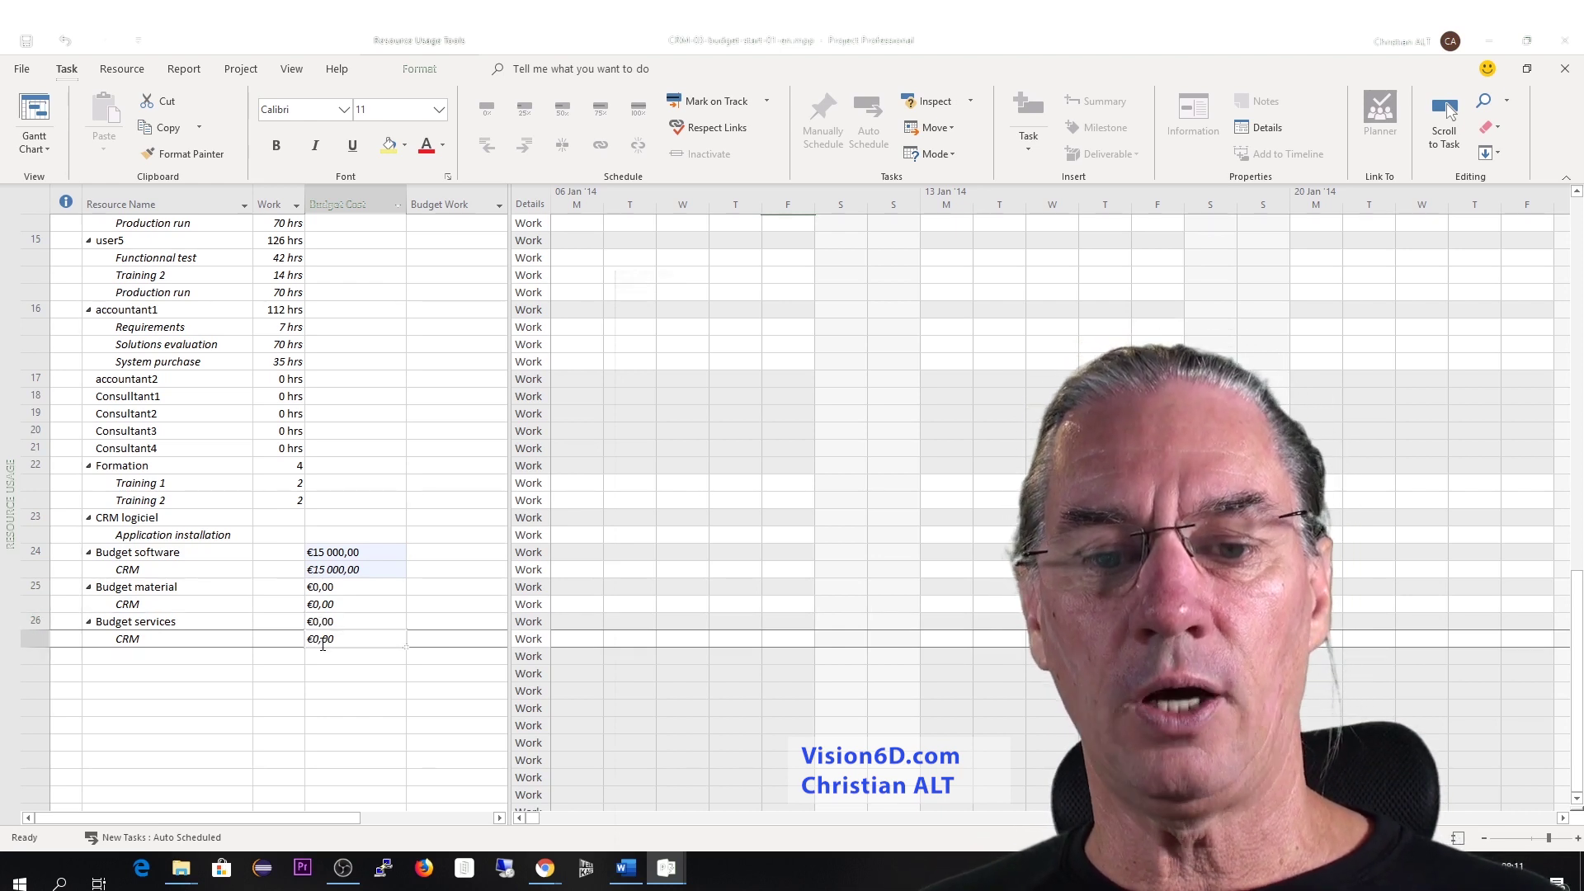
type("8")
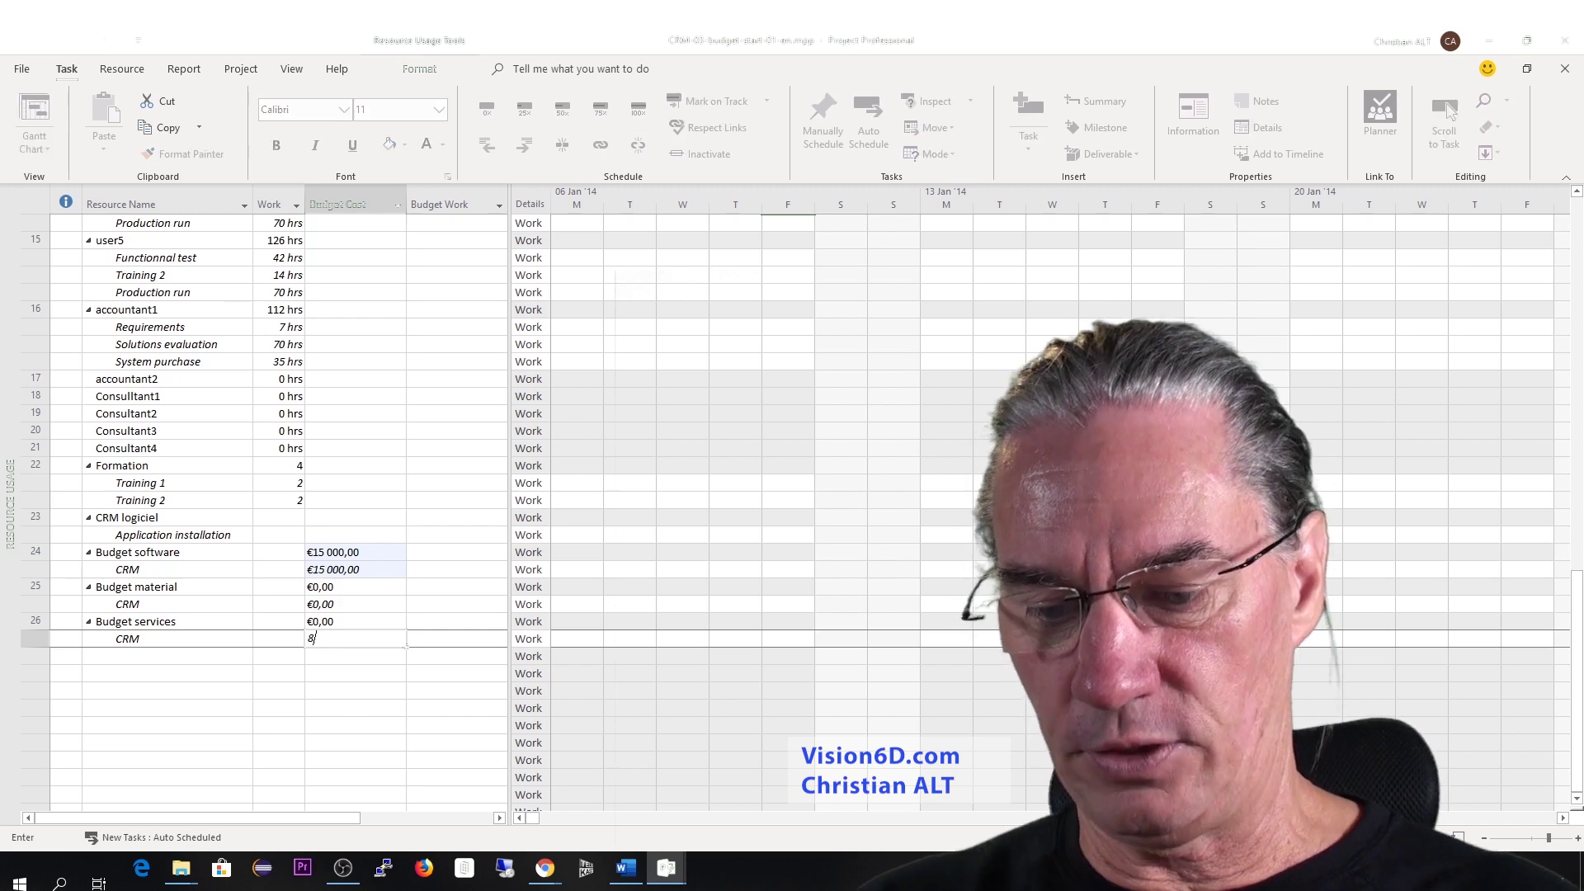
type("000")
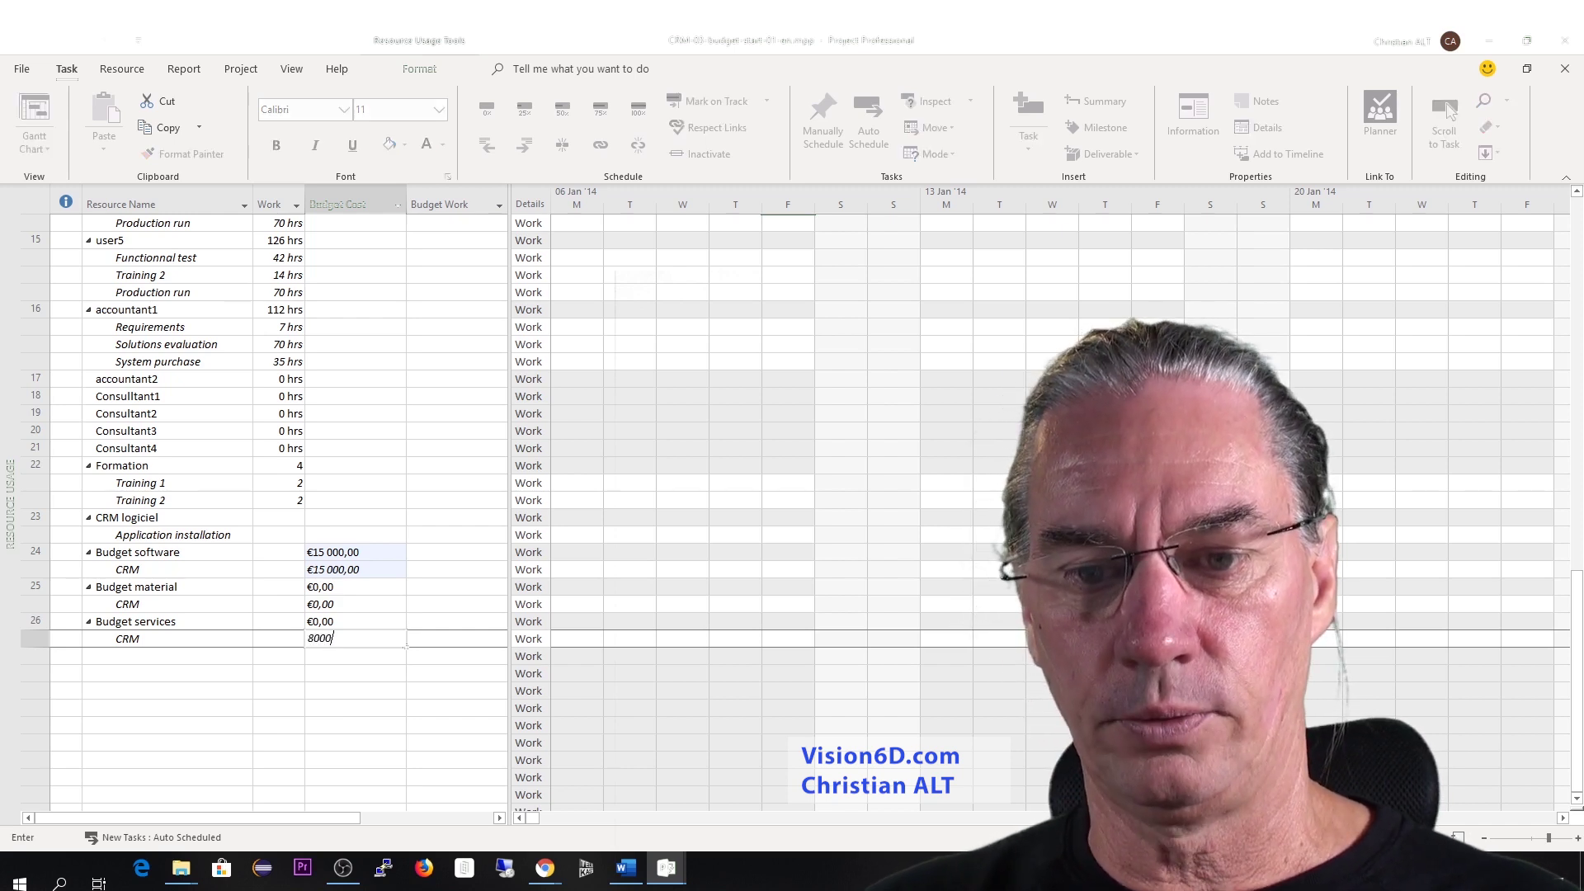
key("Escape")
key("Return")
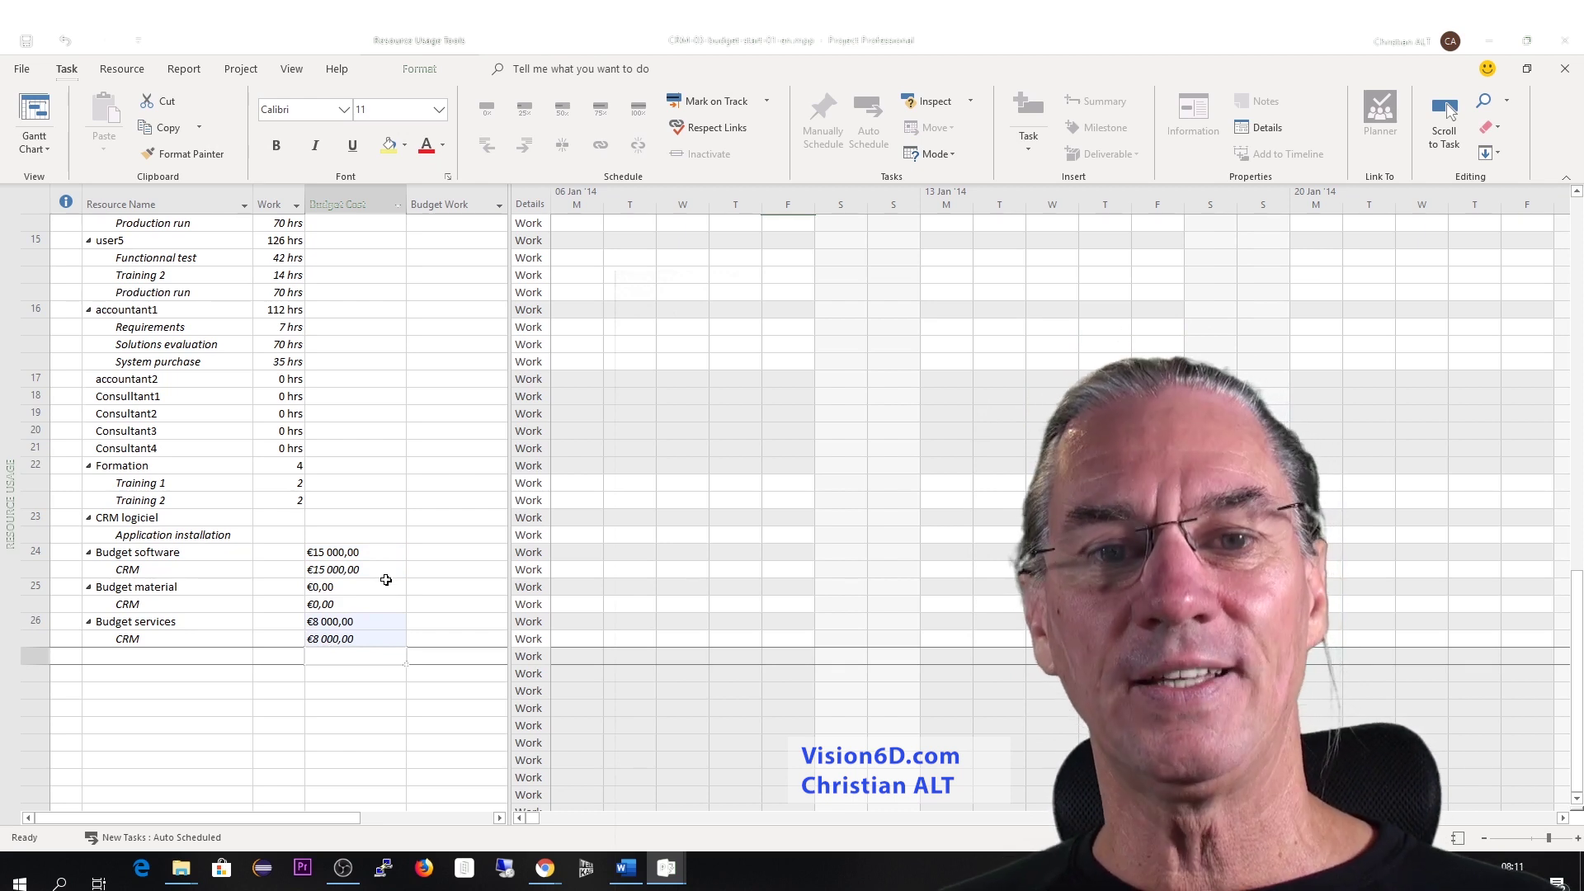
left_click(37, 126)
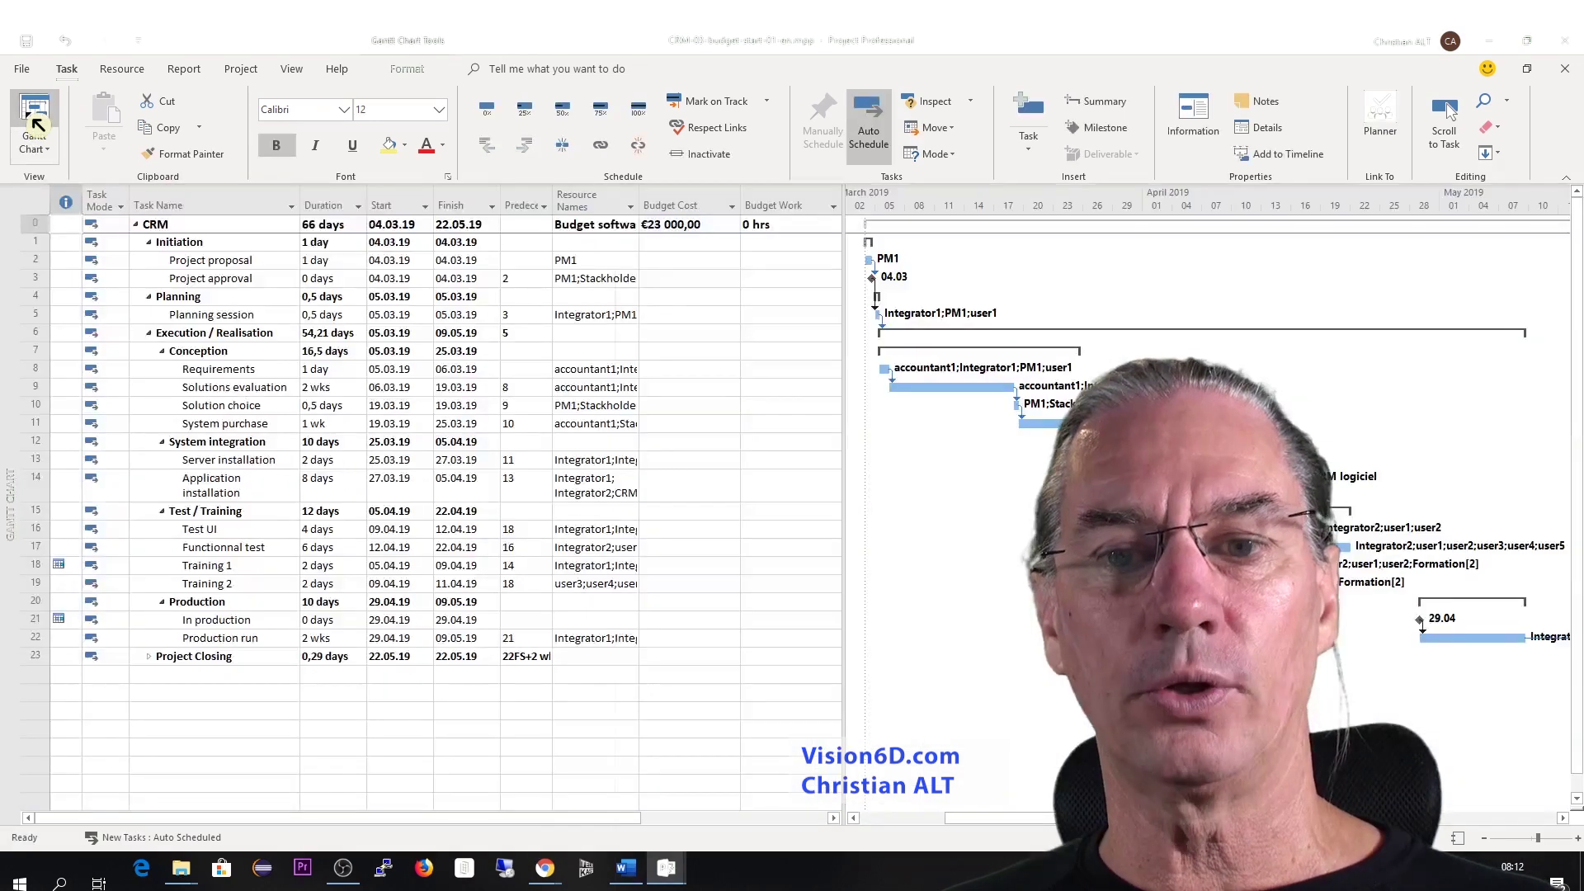
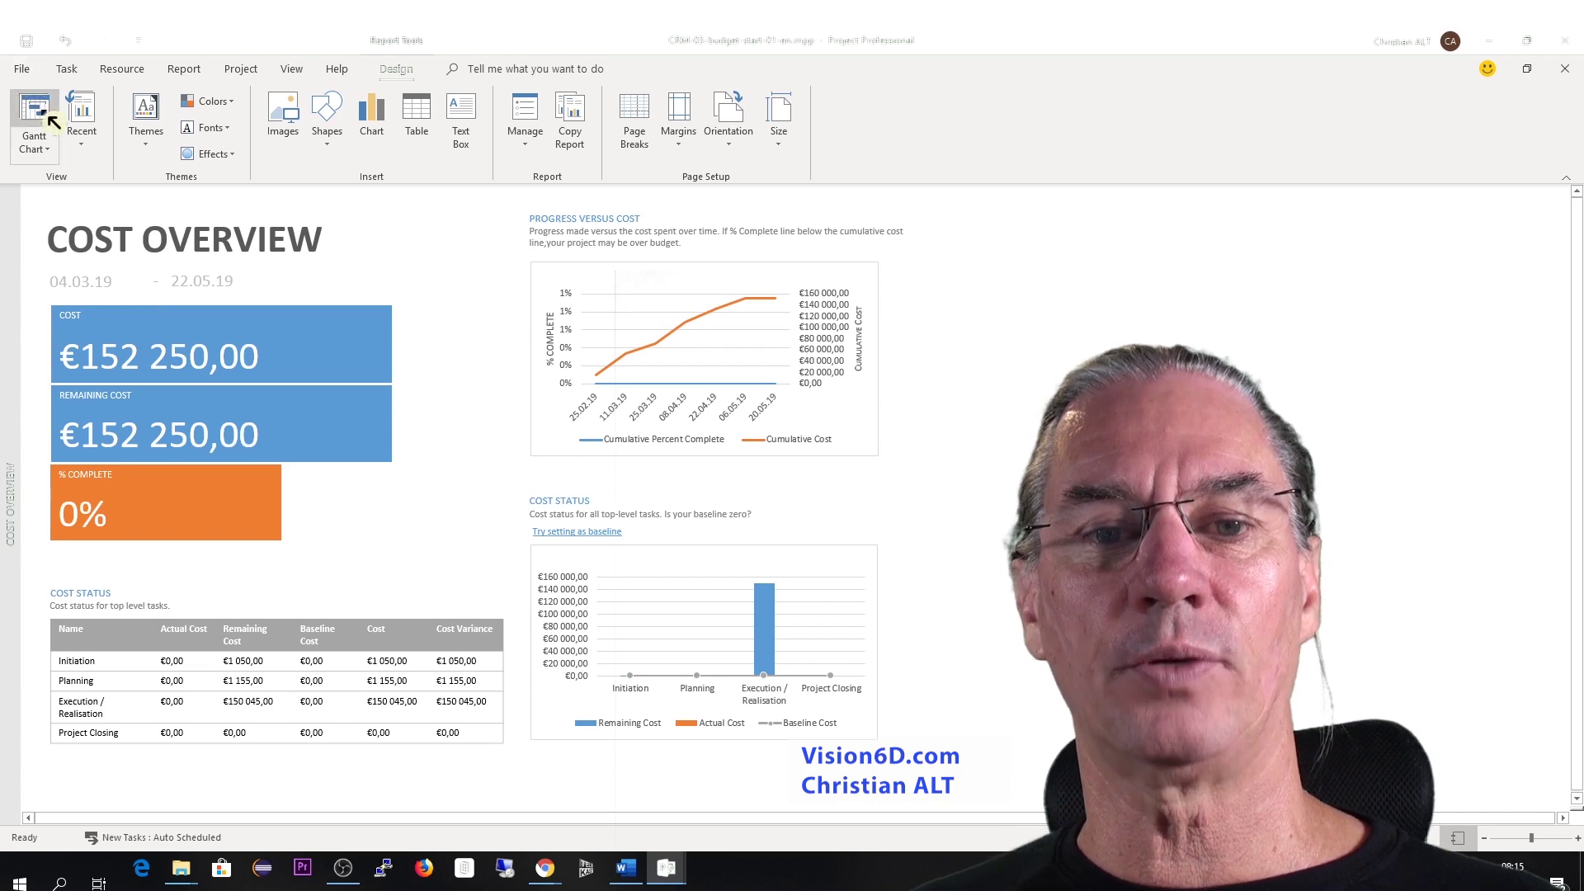
Switch to the Resource Sheet view and check the standard rates of the resources, including the consultants.
left_click(47, 151)
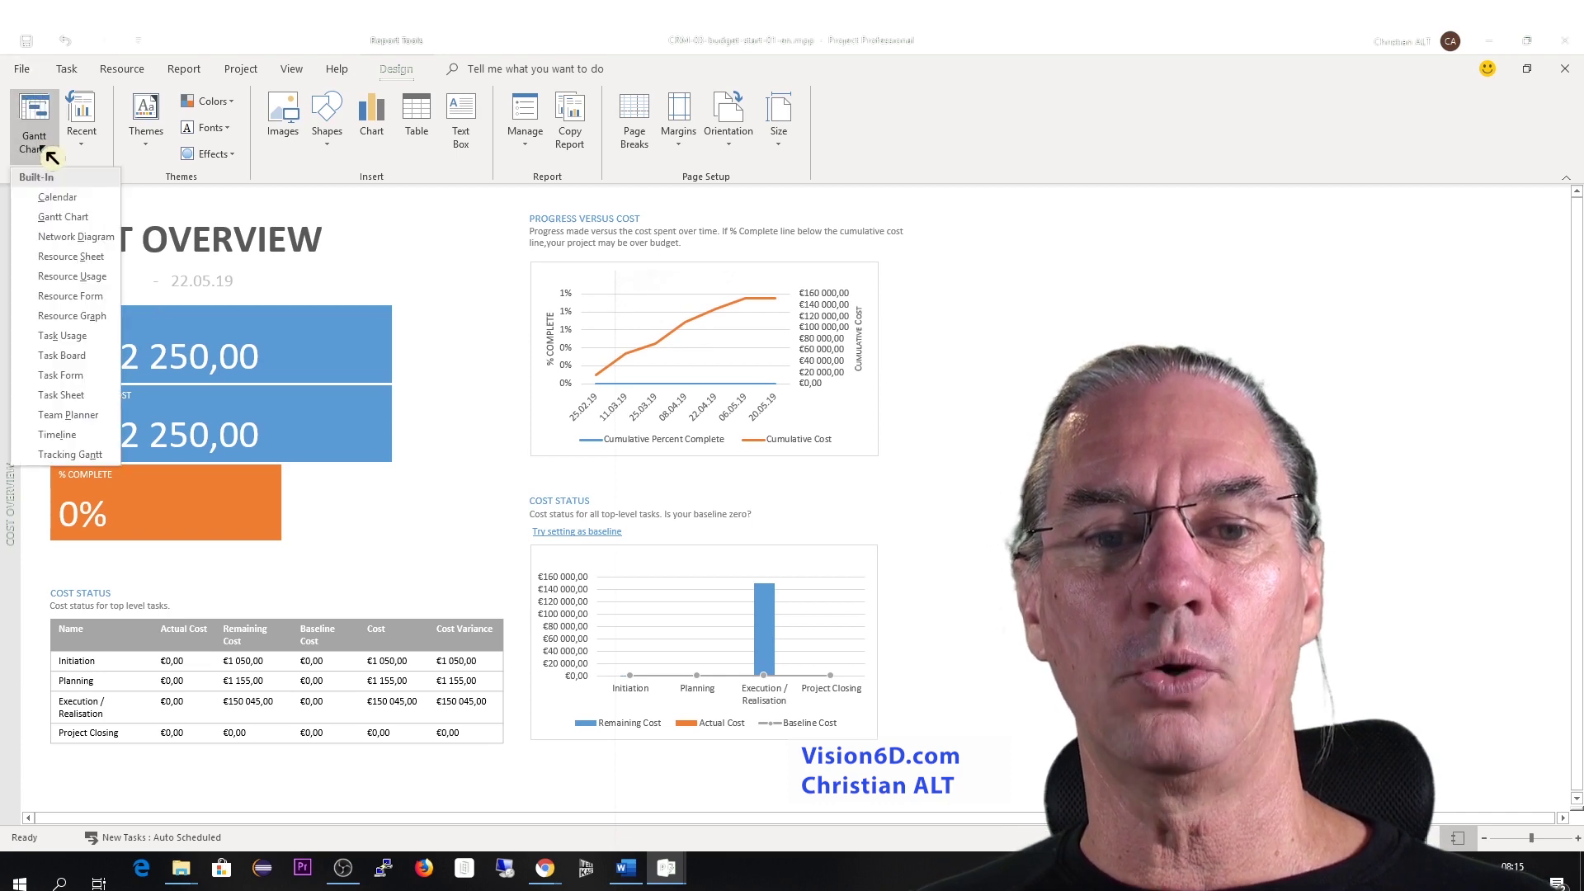
left_click(66, 262)
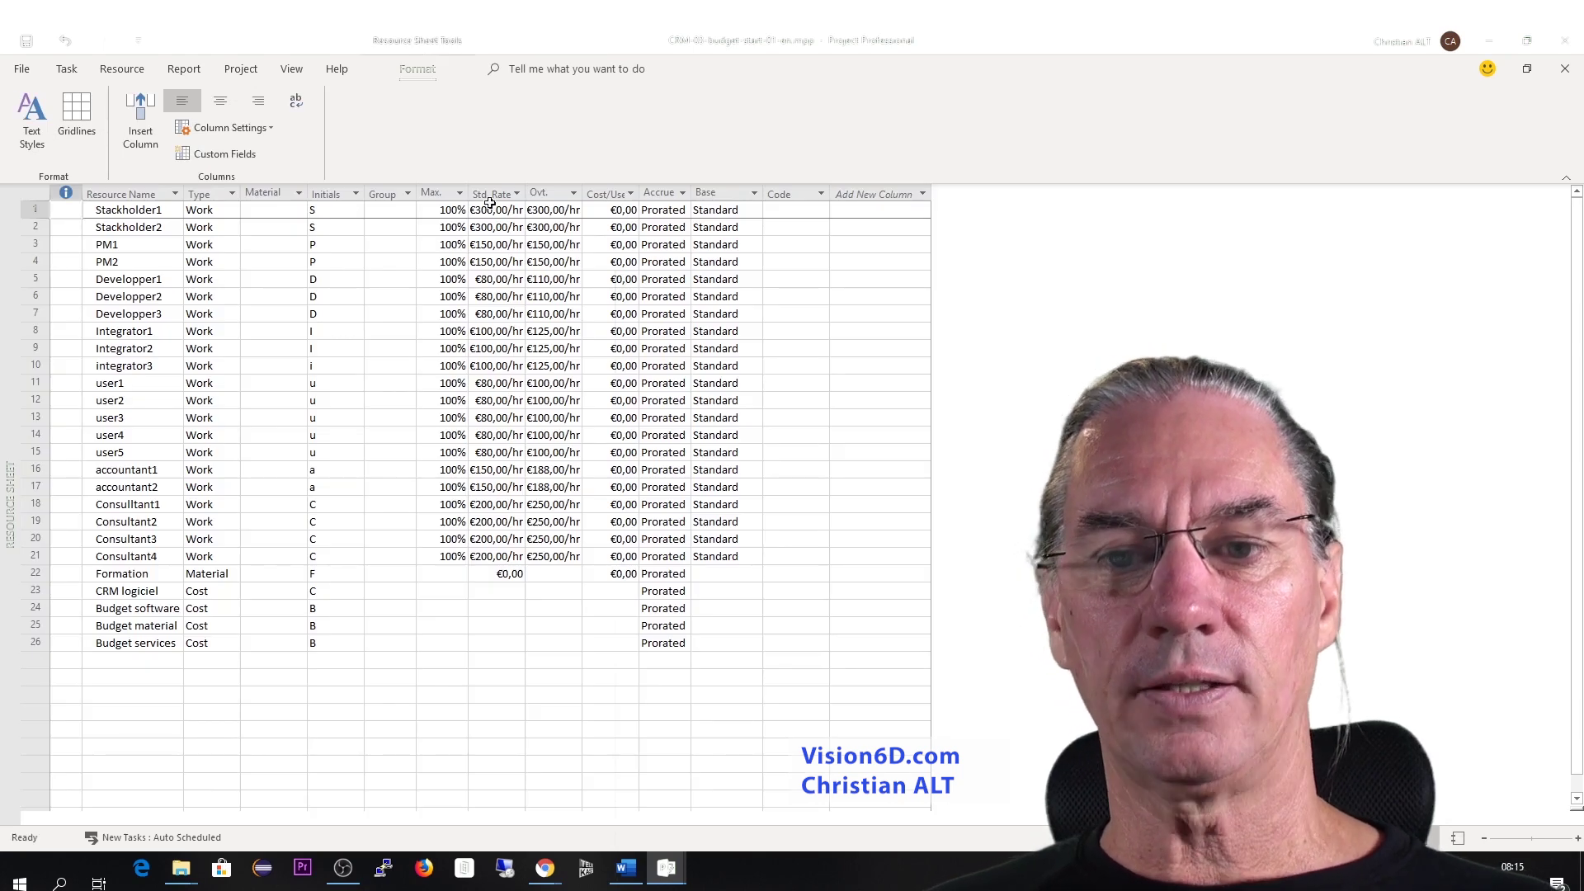
left_click(500, 523)
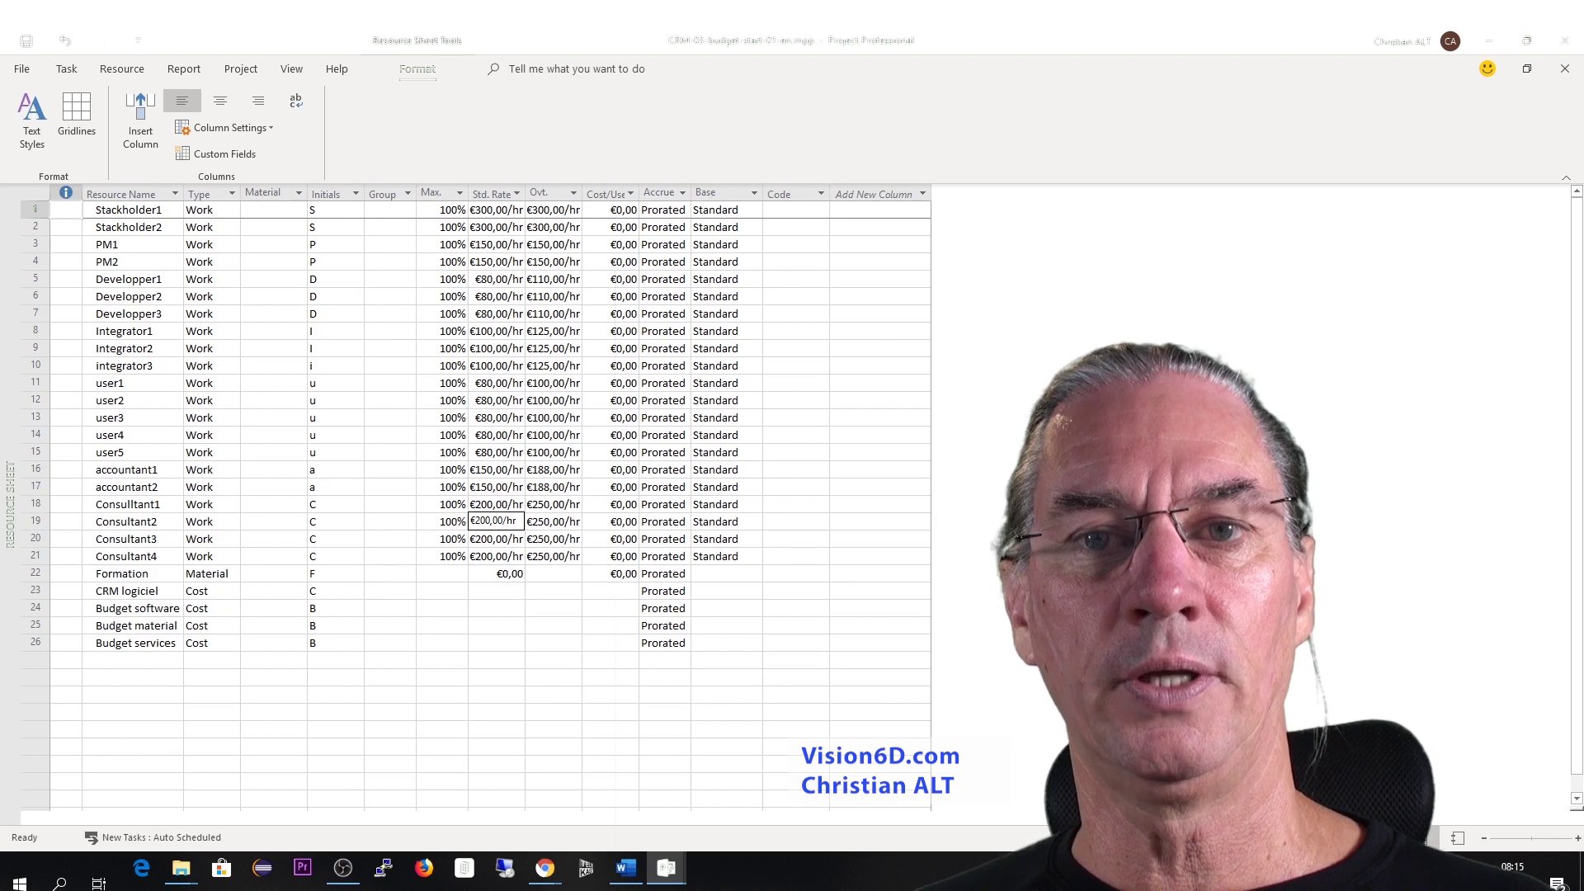
left_click(511, 553)
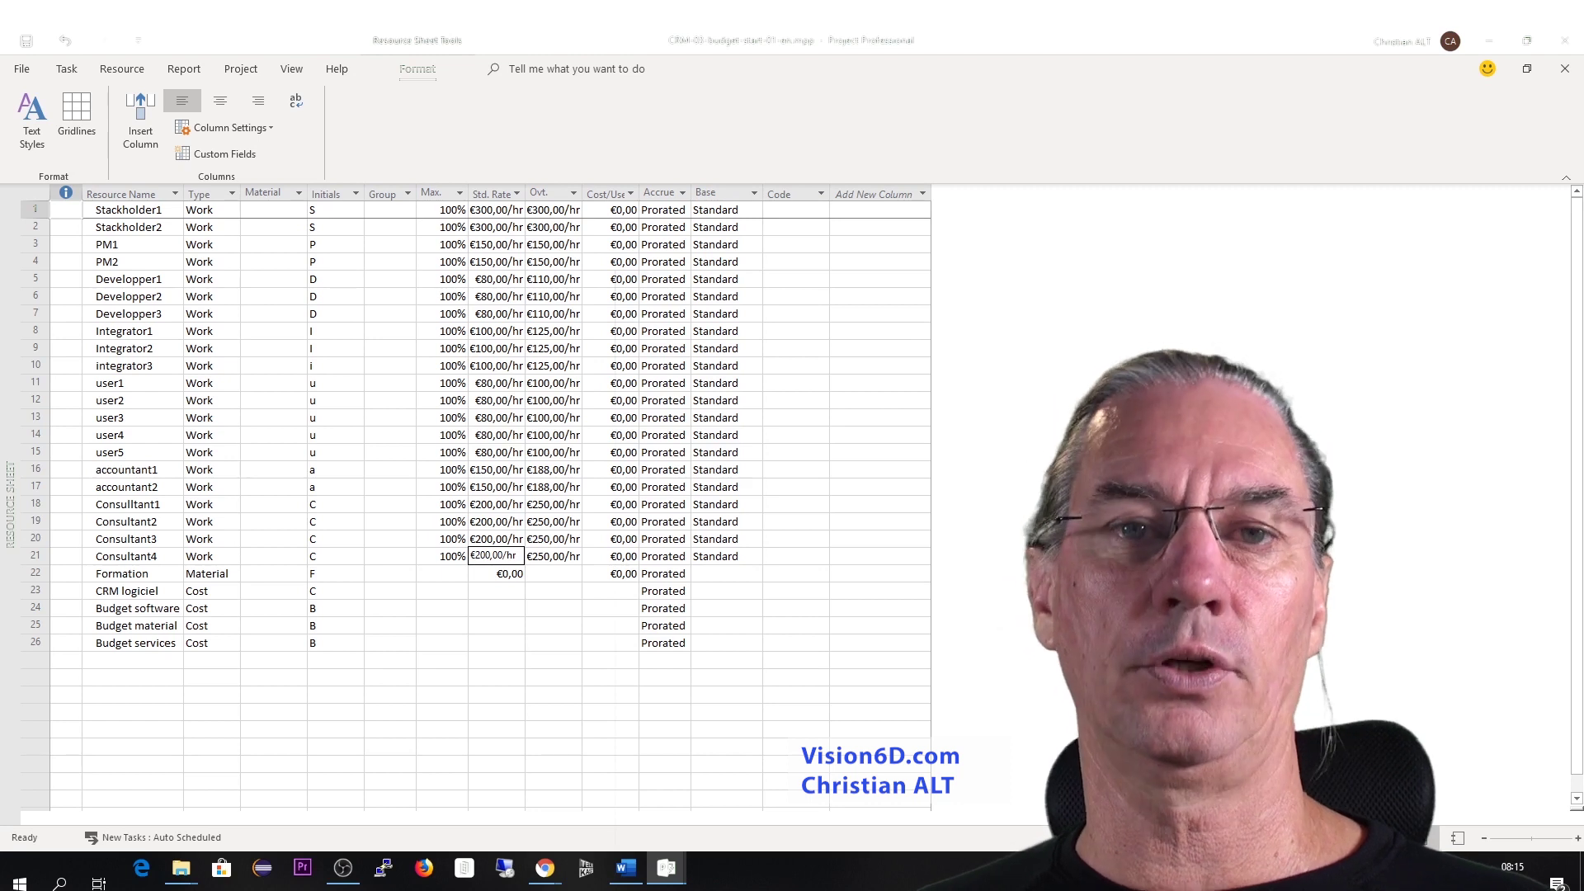
key("Escape")
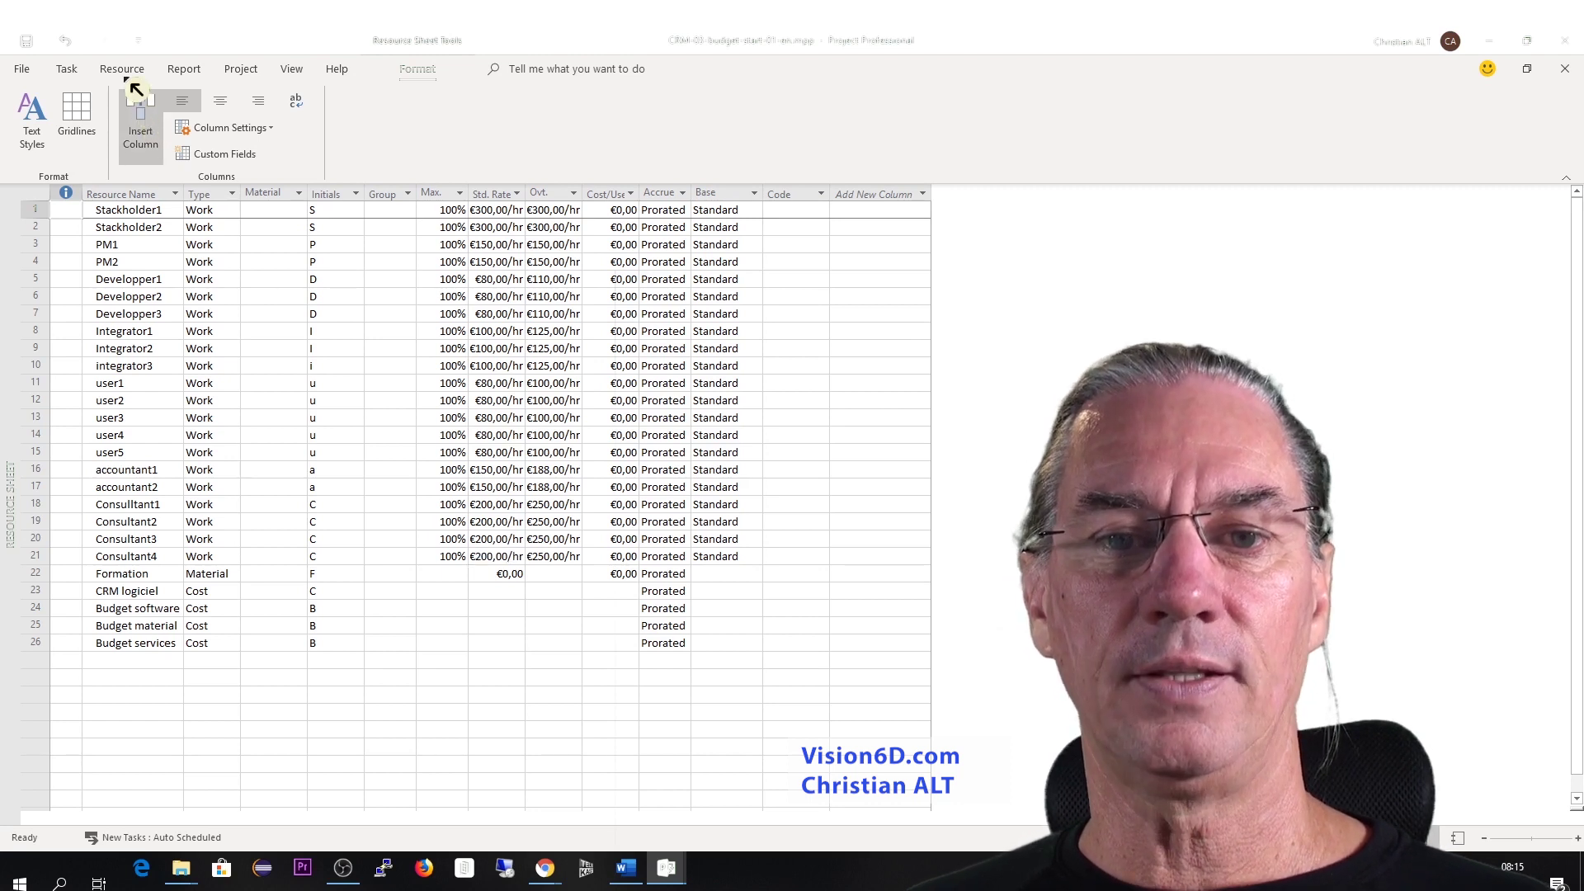
Display the Cost Overview dashboard report to review the project's costs.
left_click(184, 70)
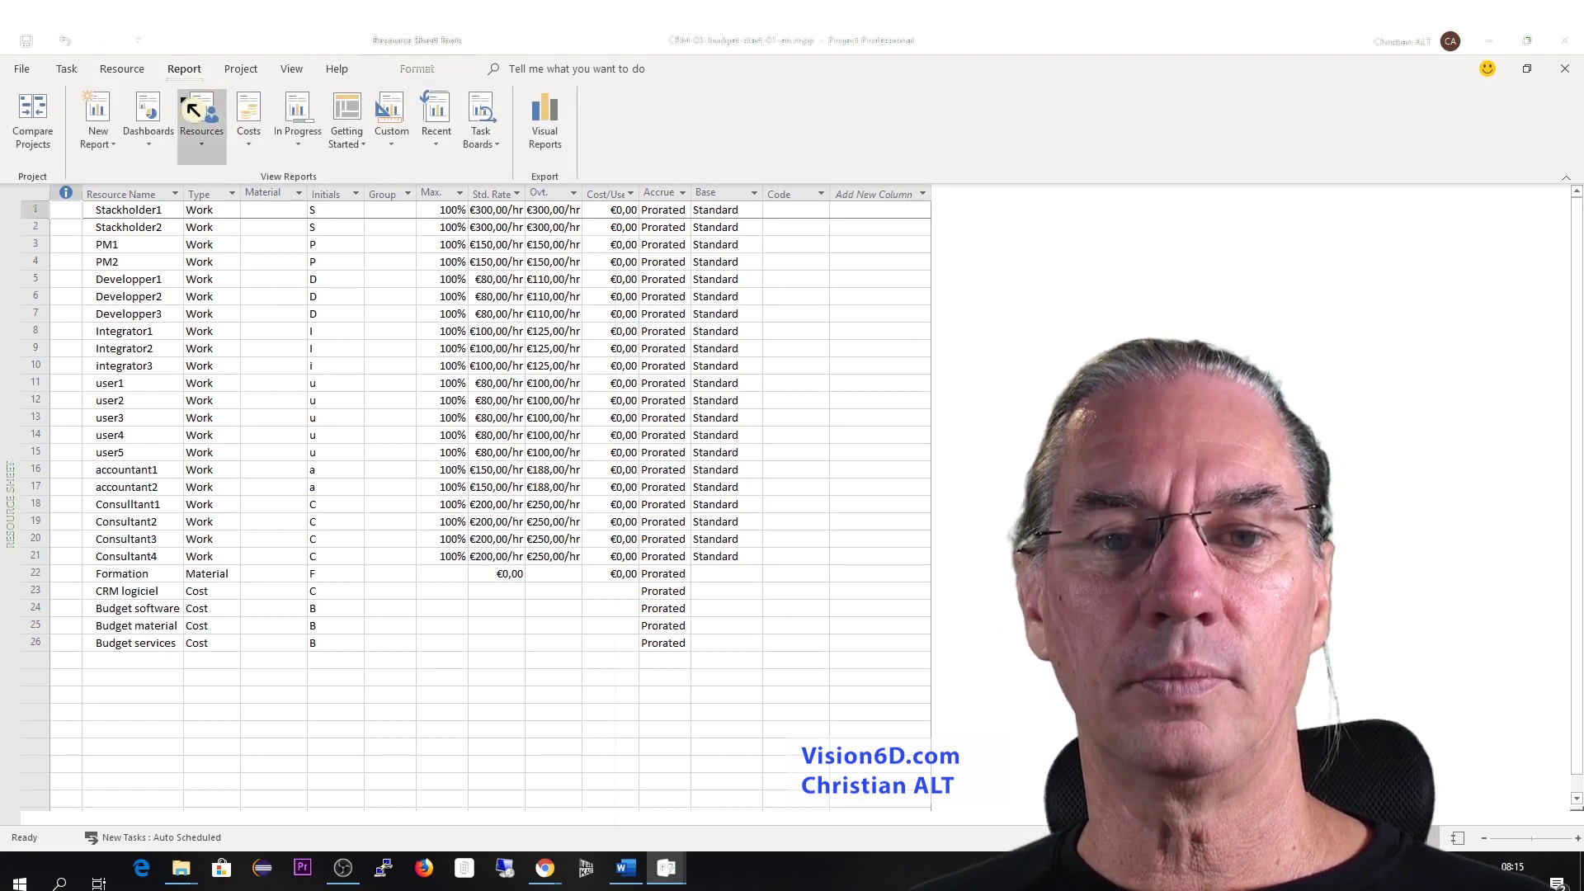
left_click(164, 130)
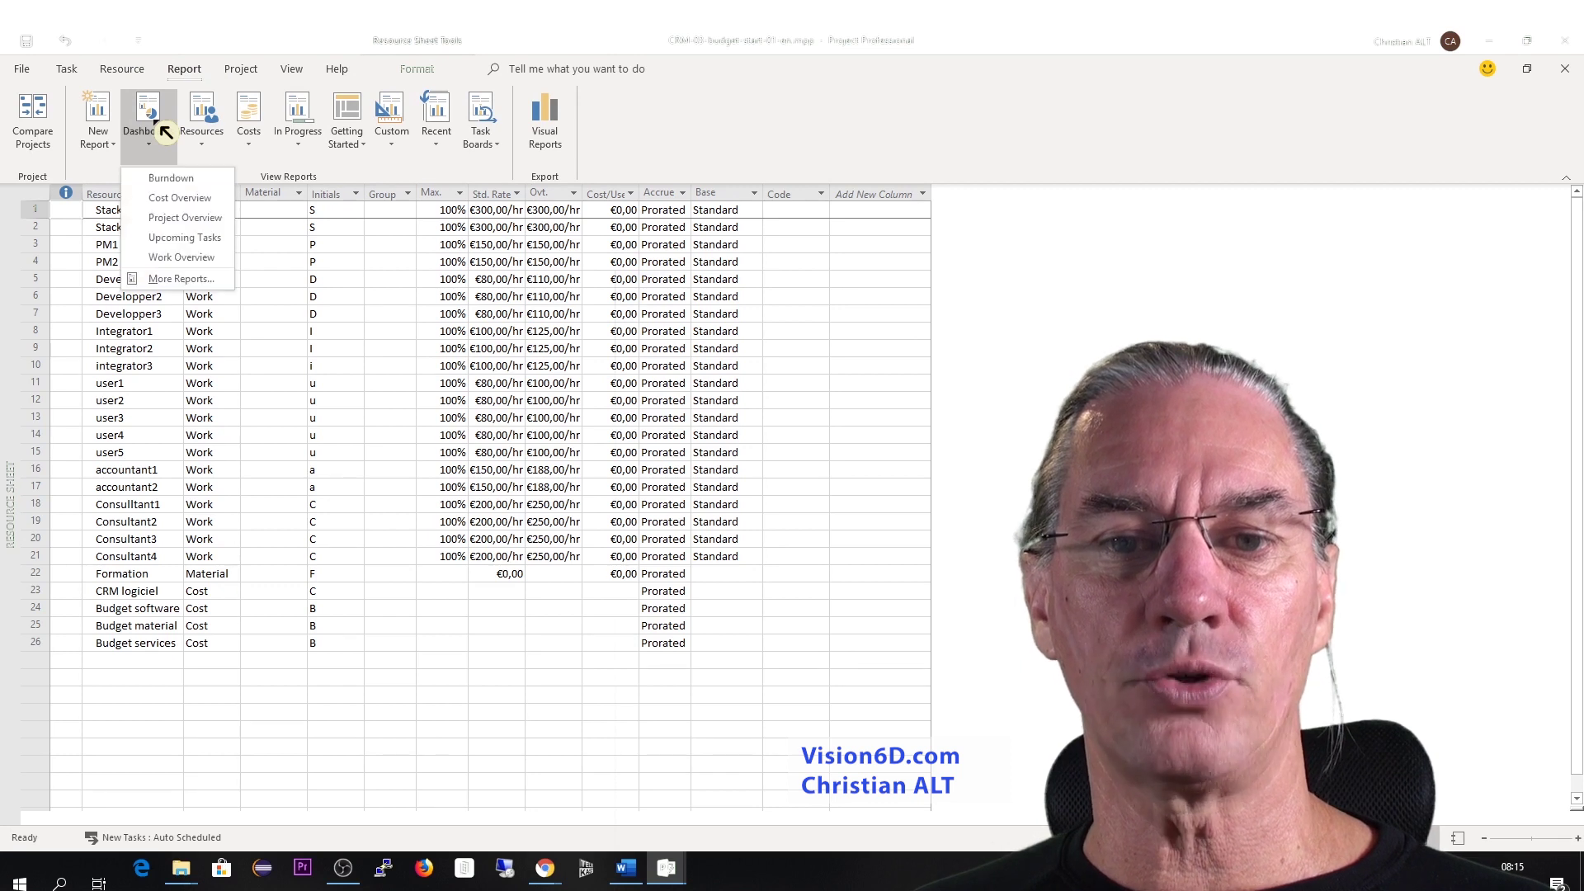
left_click(173, 201)
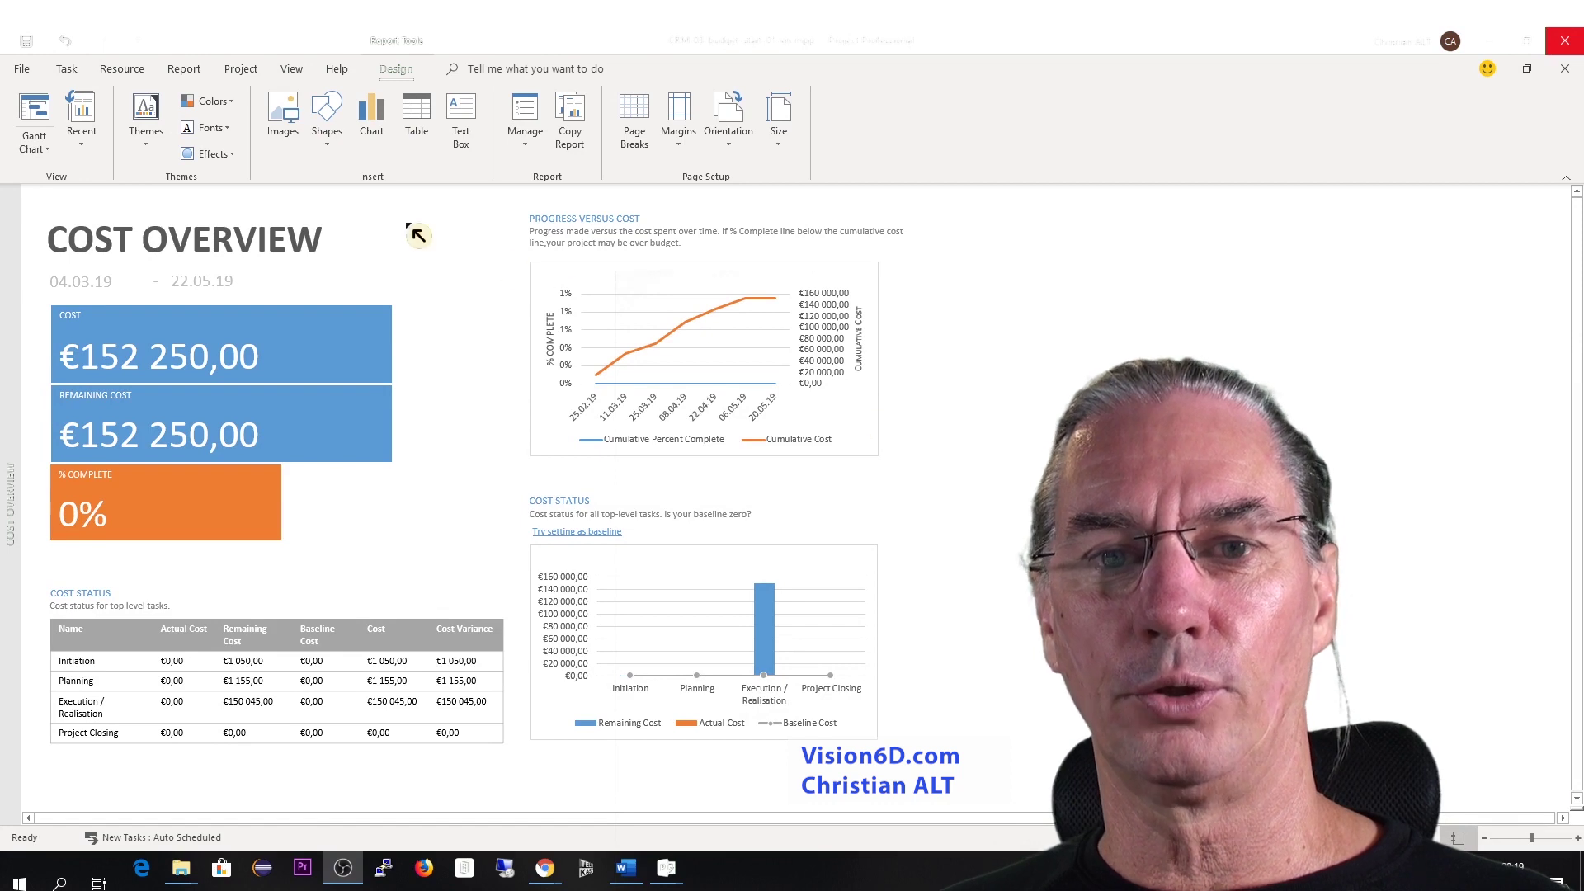
Add a resource named "Budget work" below Budget services in the Resource Sheet view.
left_click(44, 115)
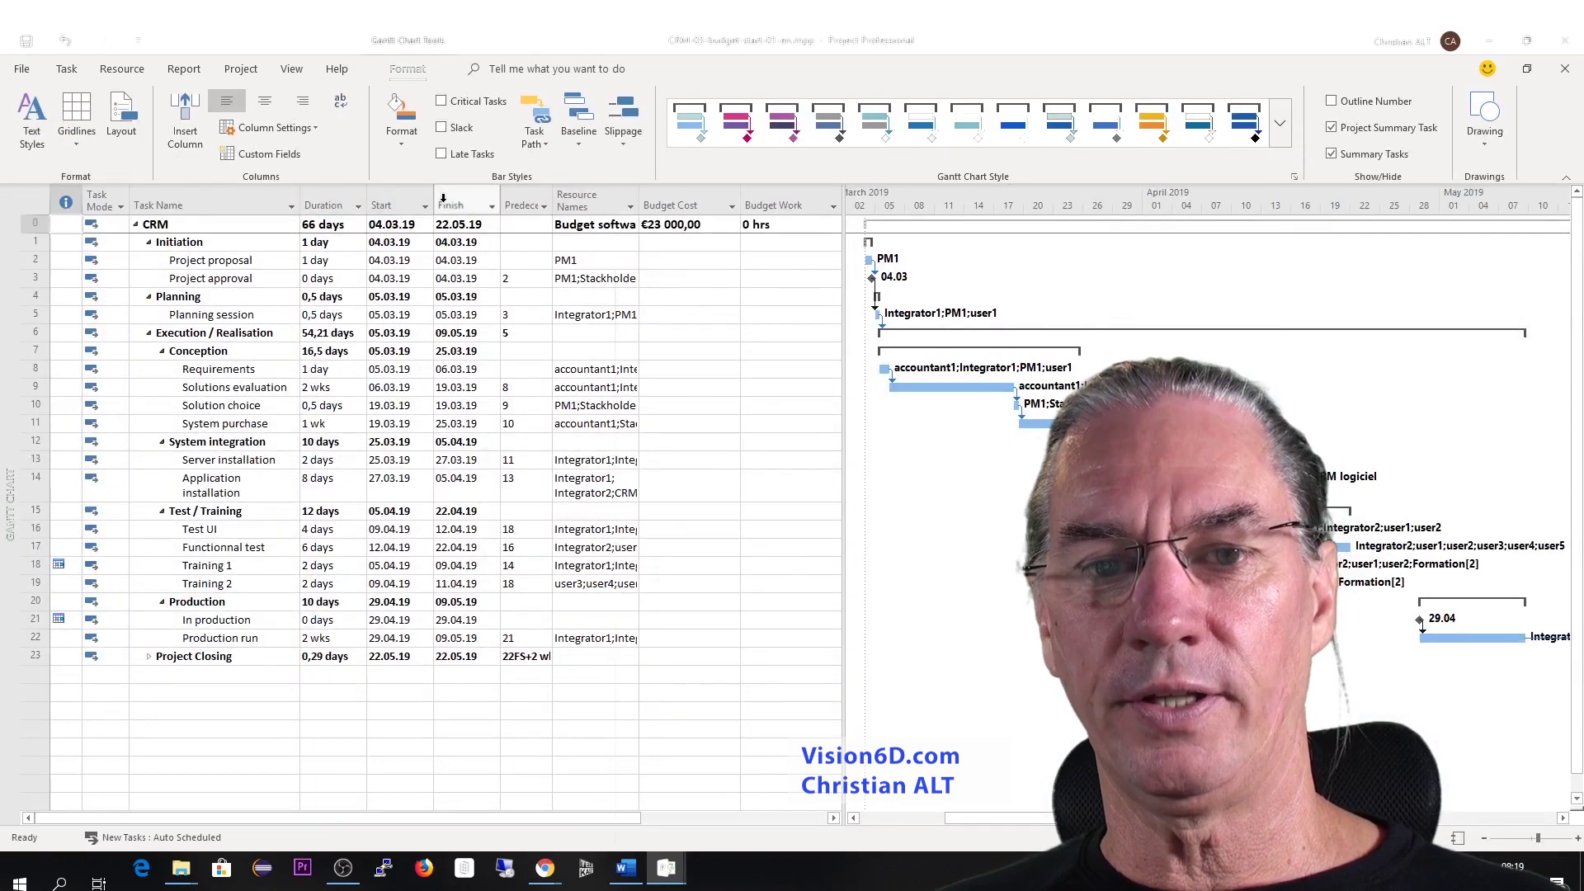
left_click(72, 70)
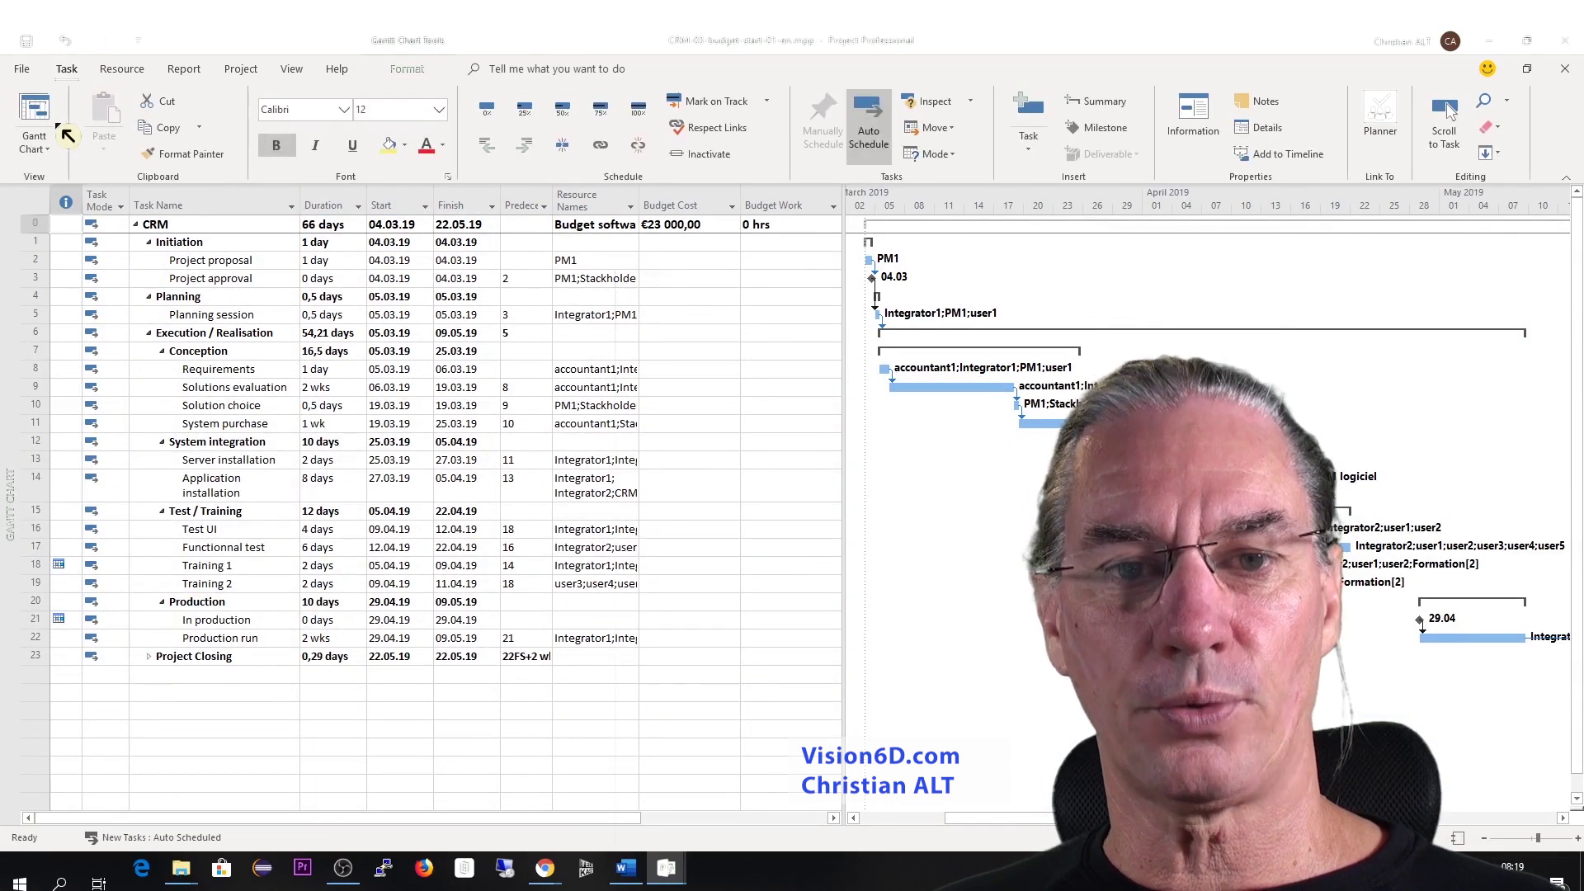
left_click(52, 151)
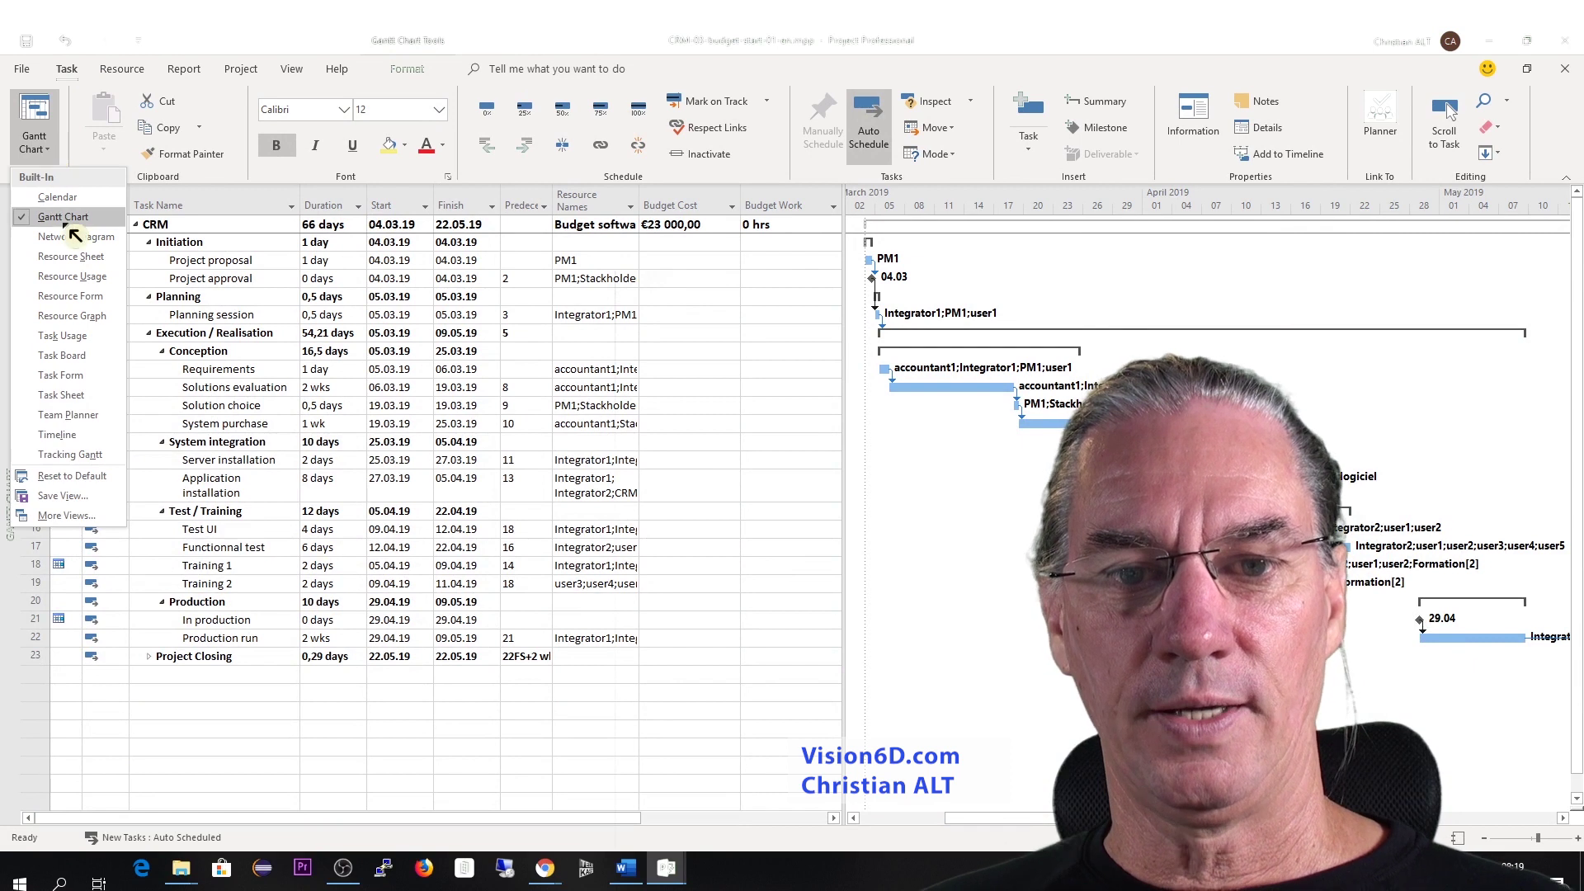
left_click(72, 257)
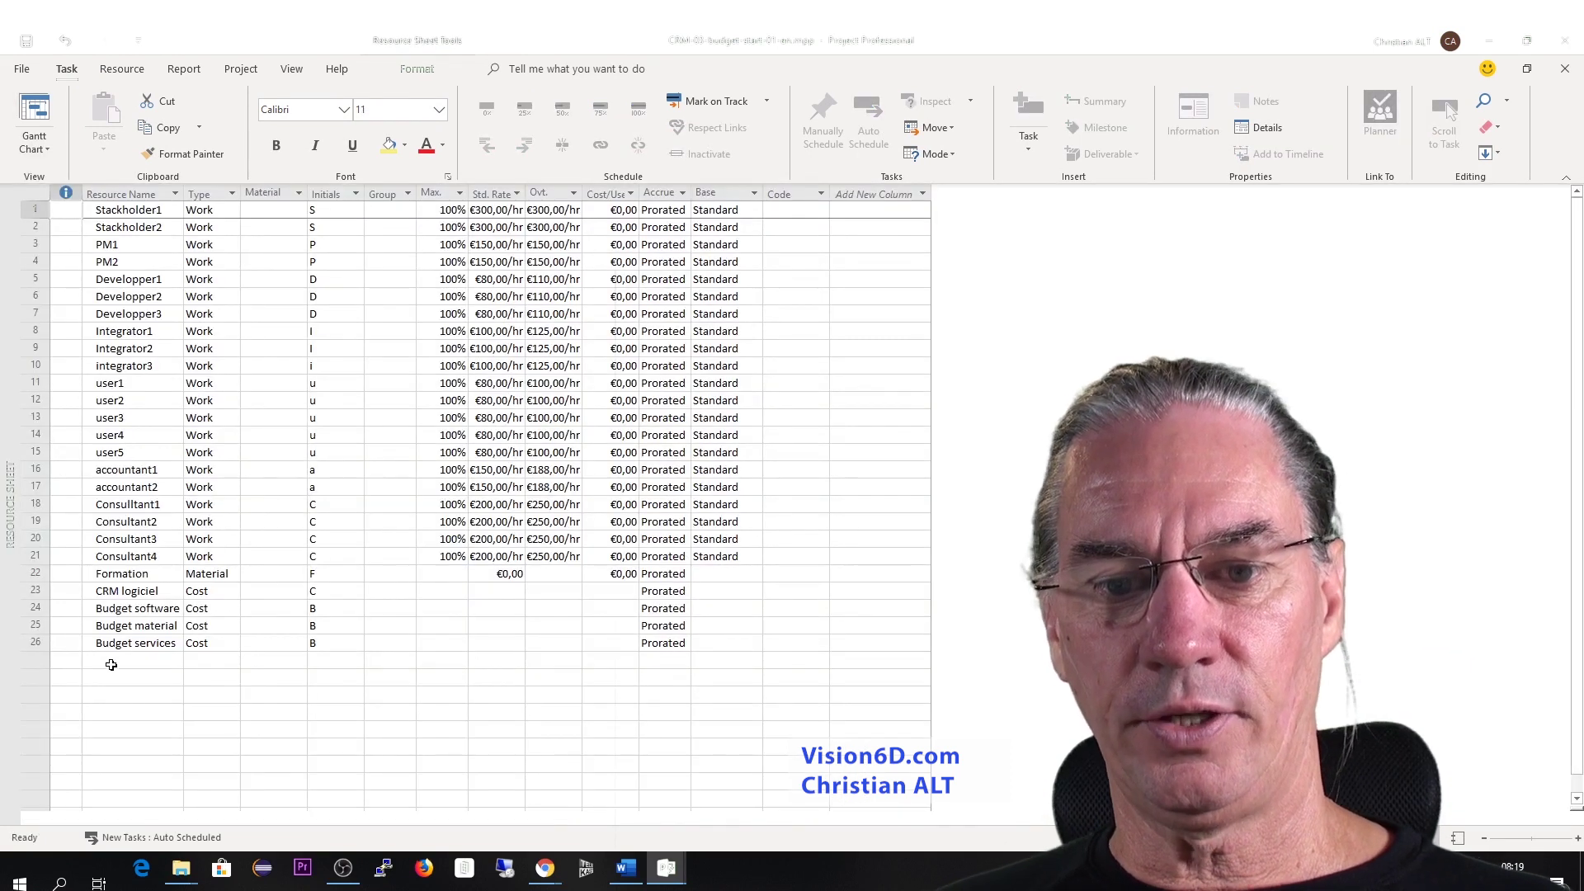
left_click(112, 662)
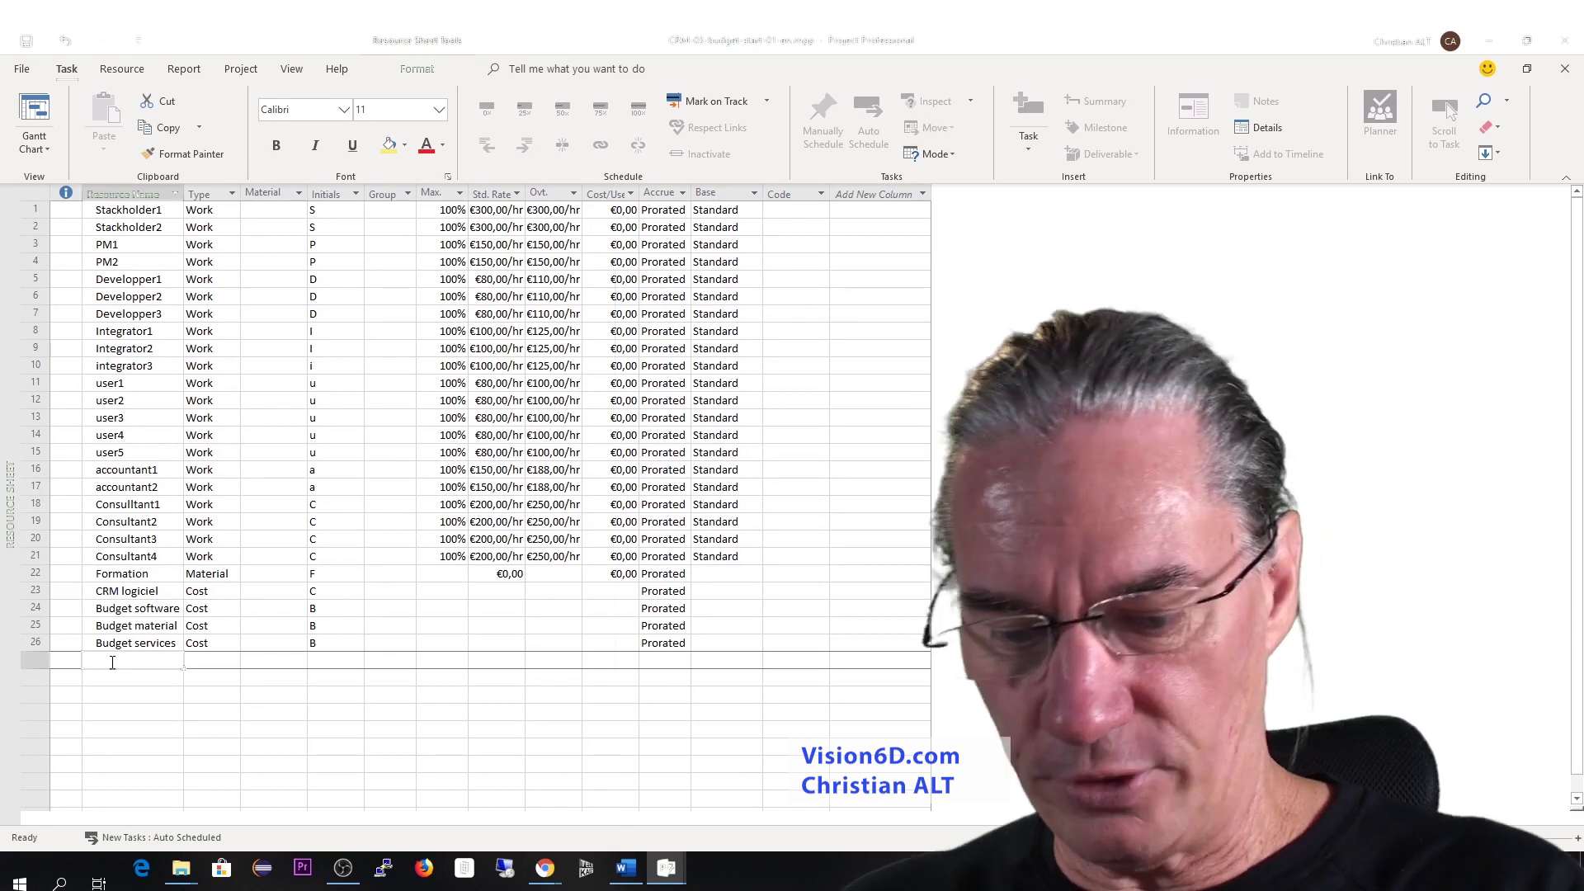
type("Budget")
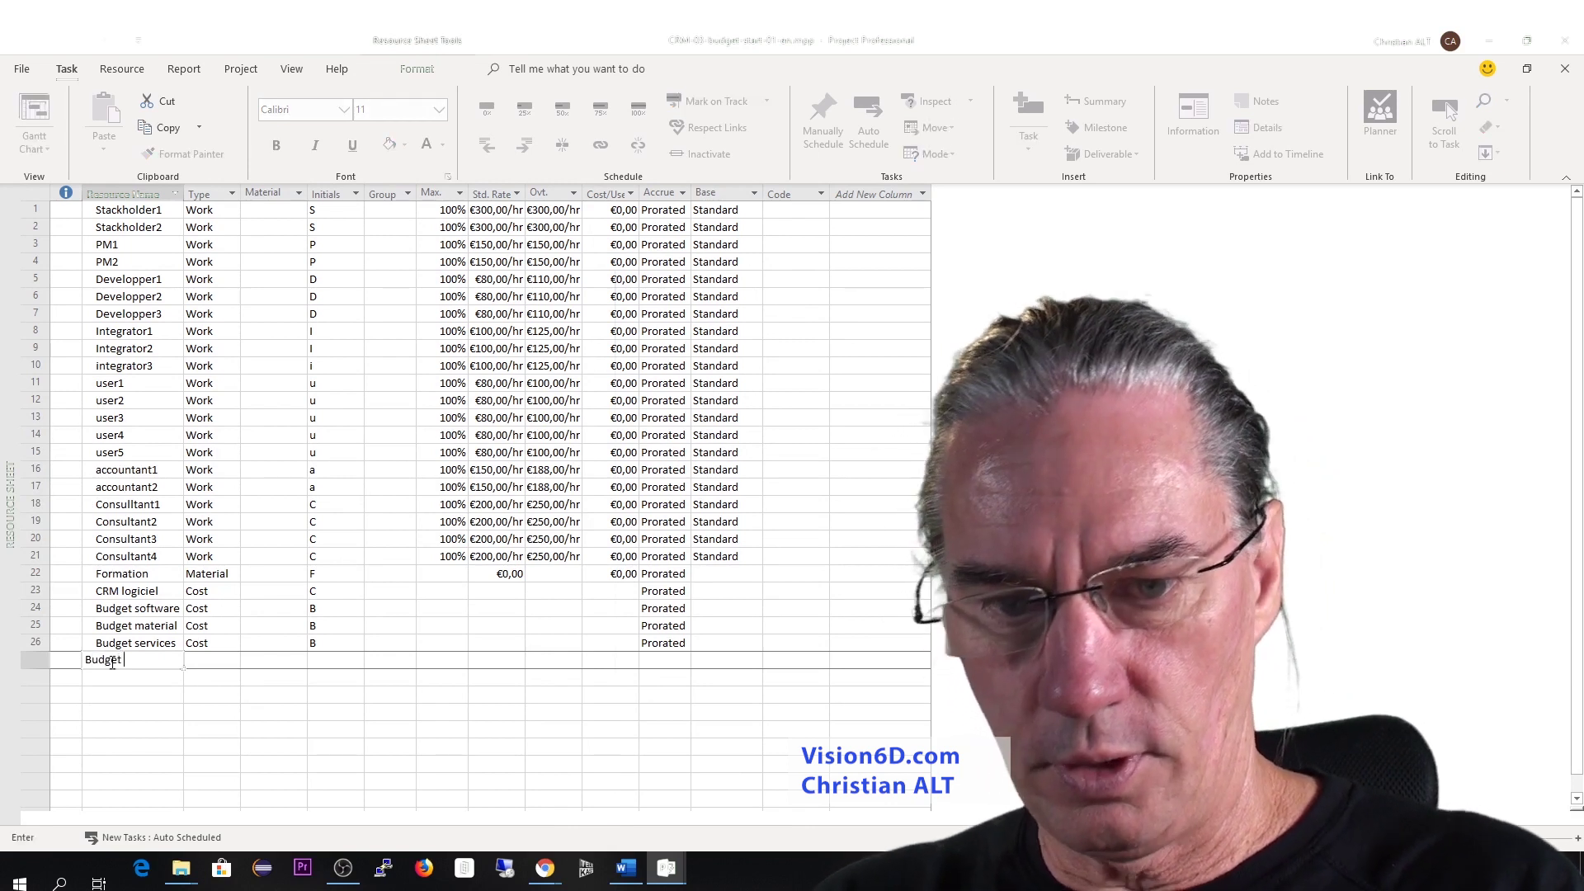
type(" work")
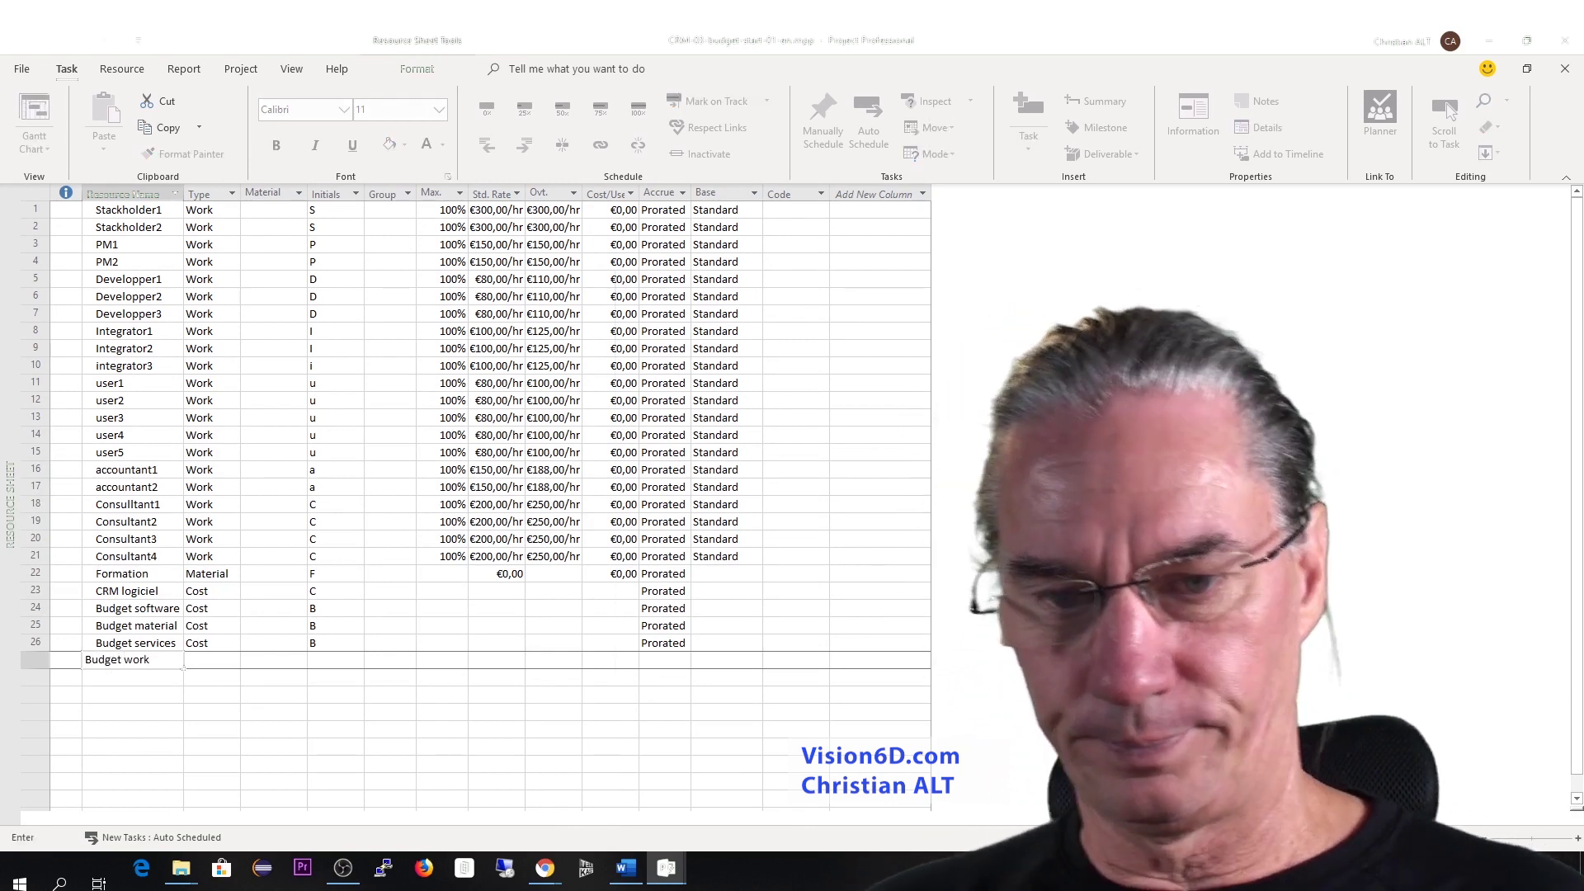
key("Return")
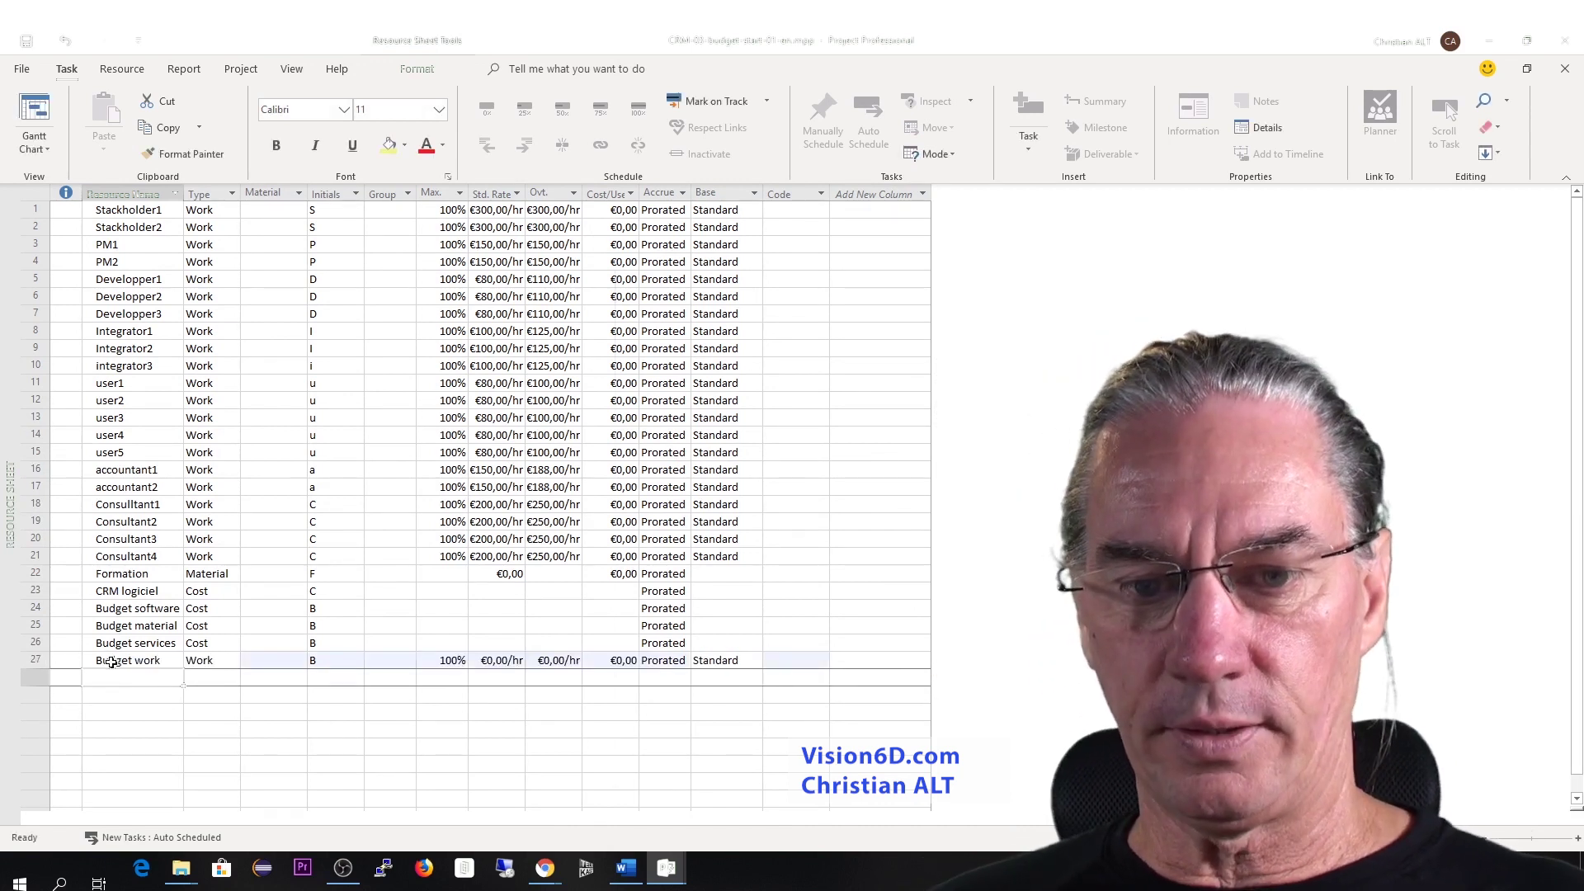
Mark the Budget work resource as a budget resource in its resource information, keeping its type as Work.
left_click(221, 661)
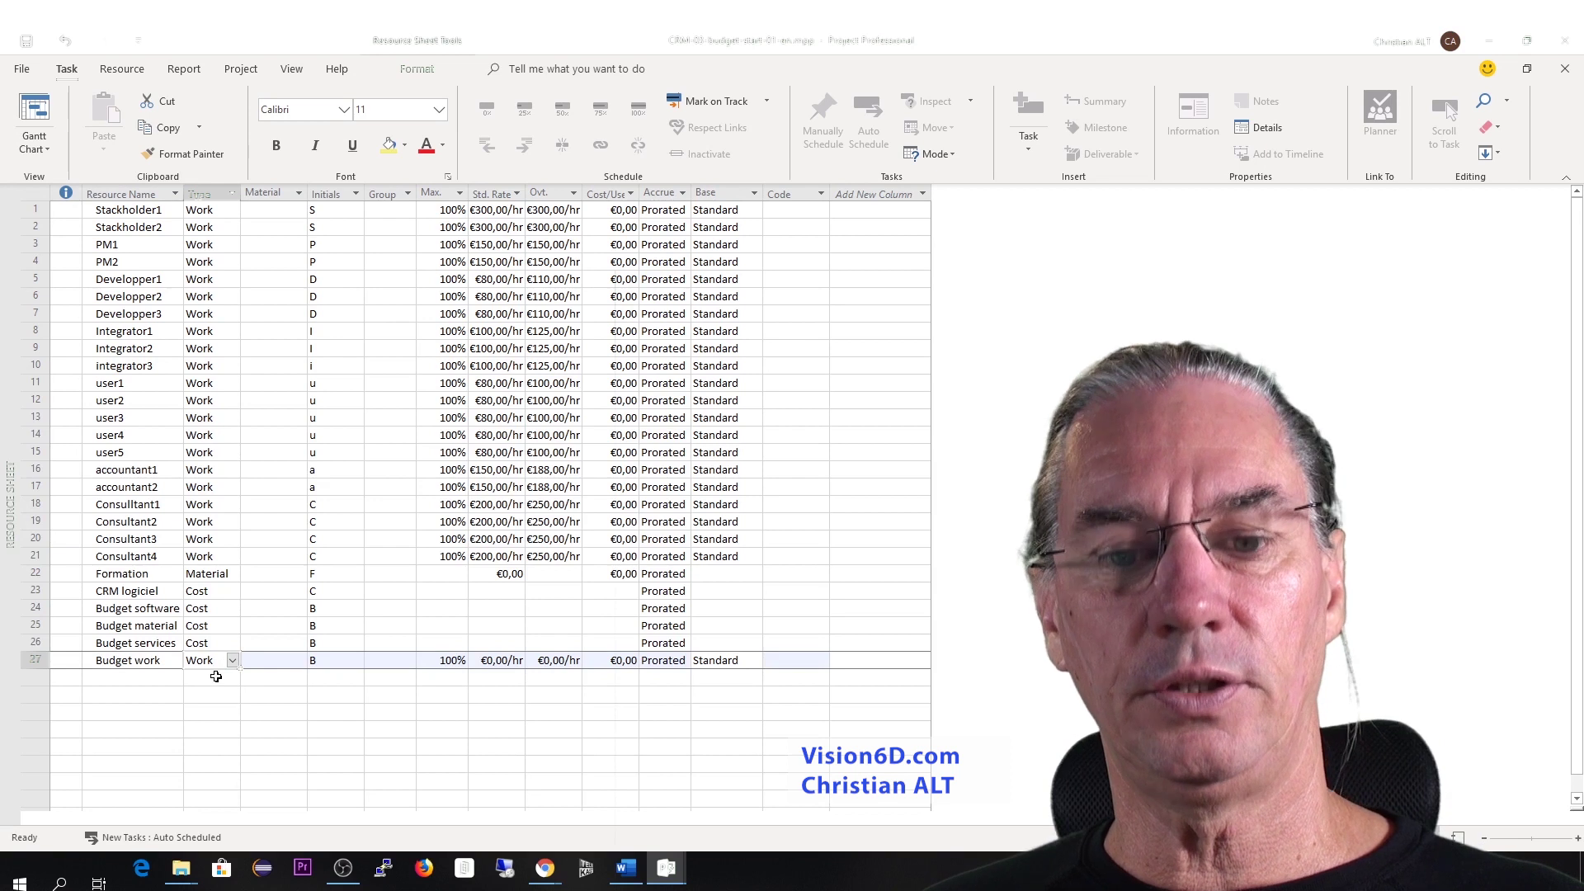
left_click(153, 664)
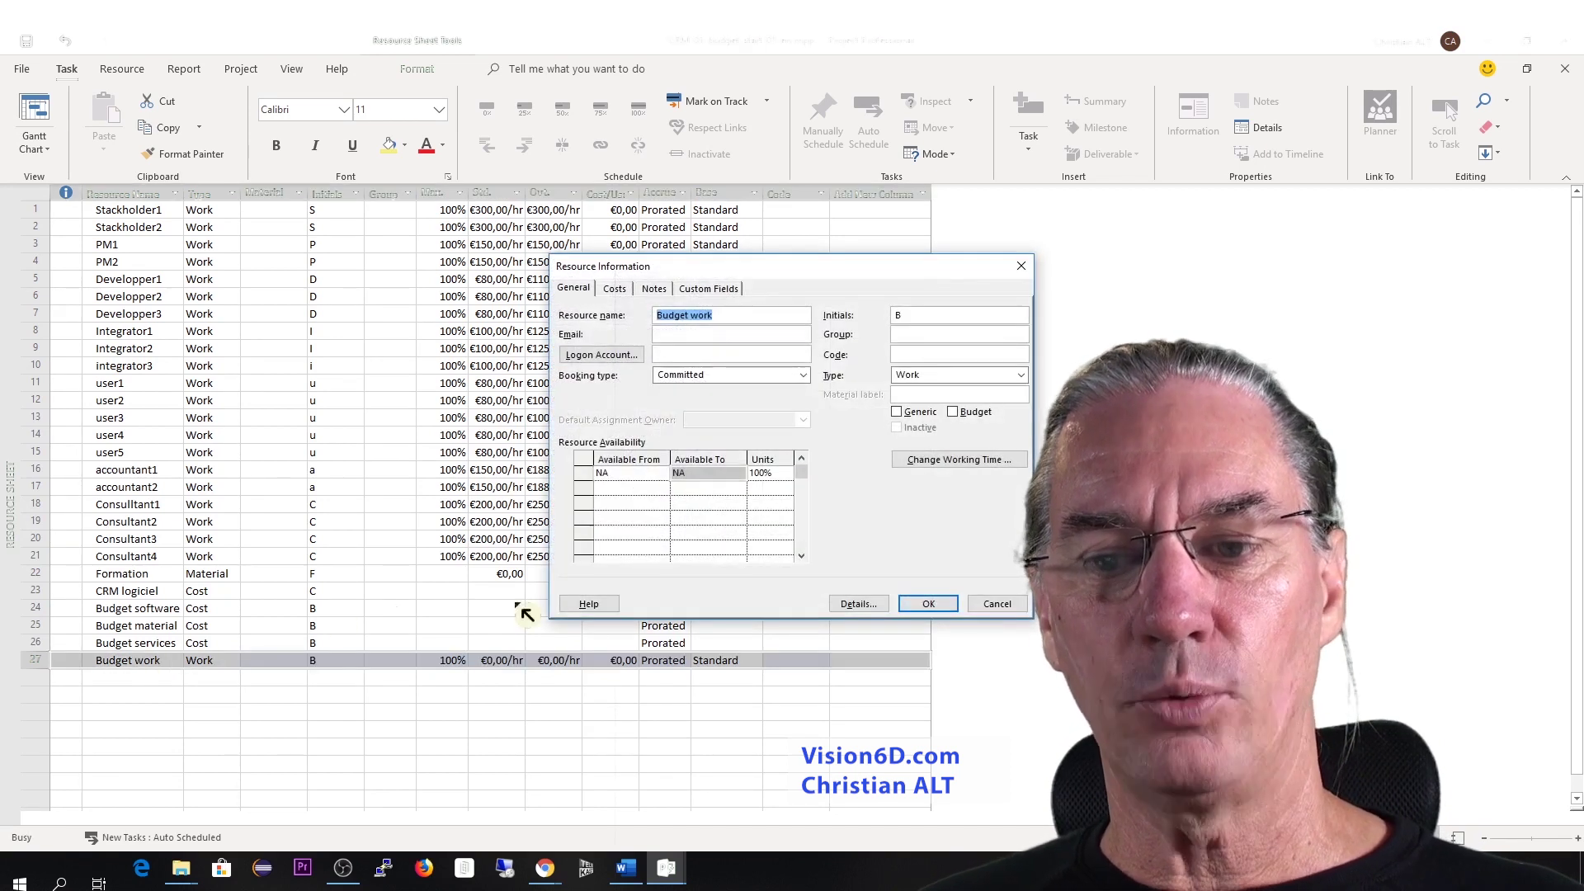
left_click(955, 411)
left_click(941, 605)
Return to the Gantt Chart view and assign the Budget work resource to the CRM project summary task.
left_click(37, 103)
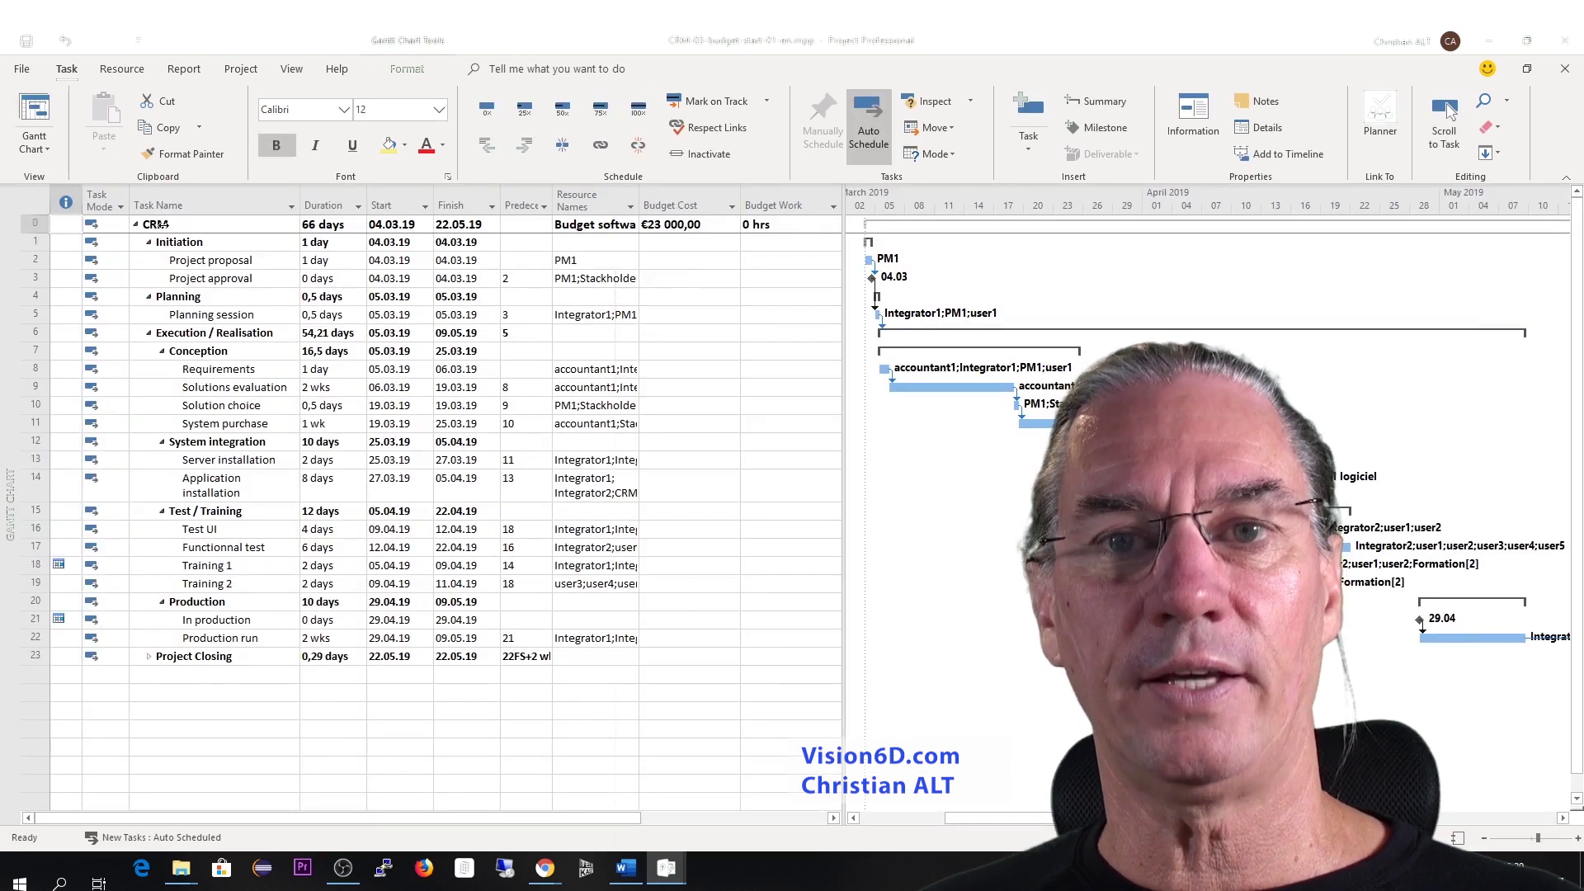
double_click(156, 224)
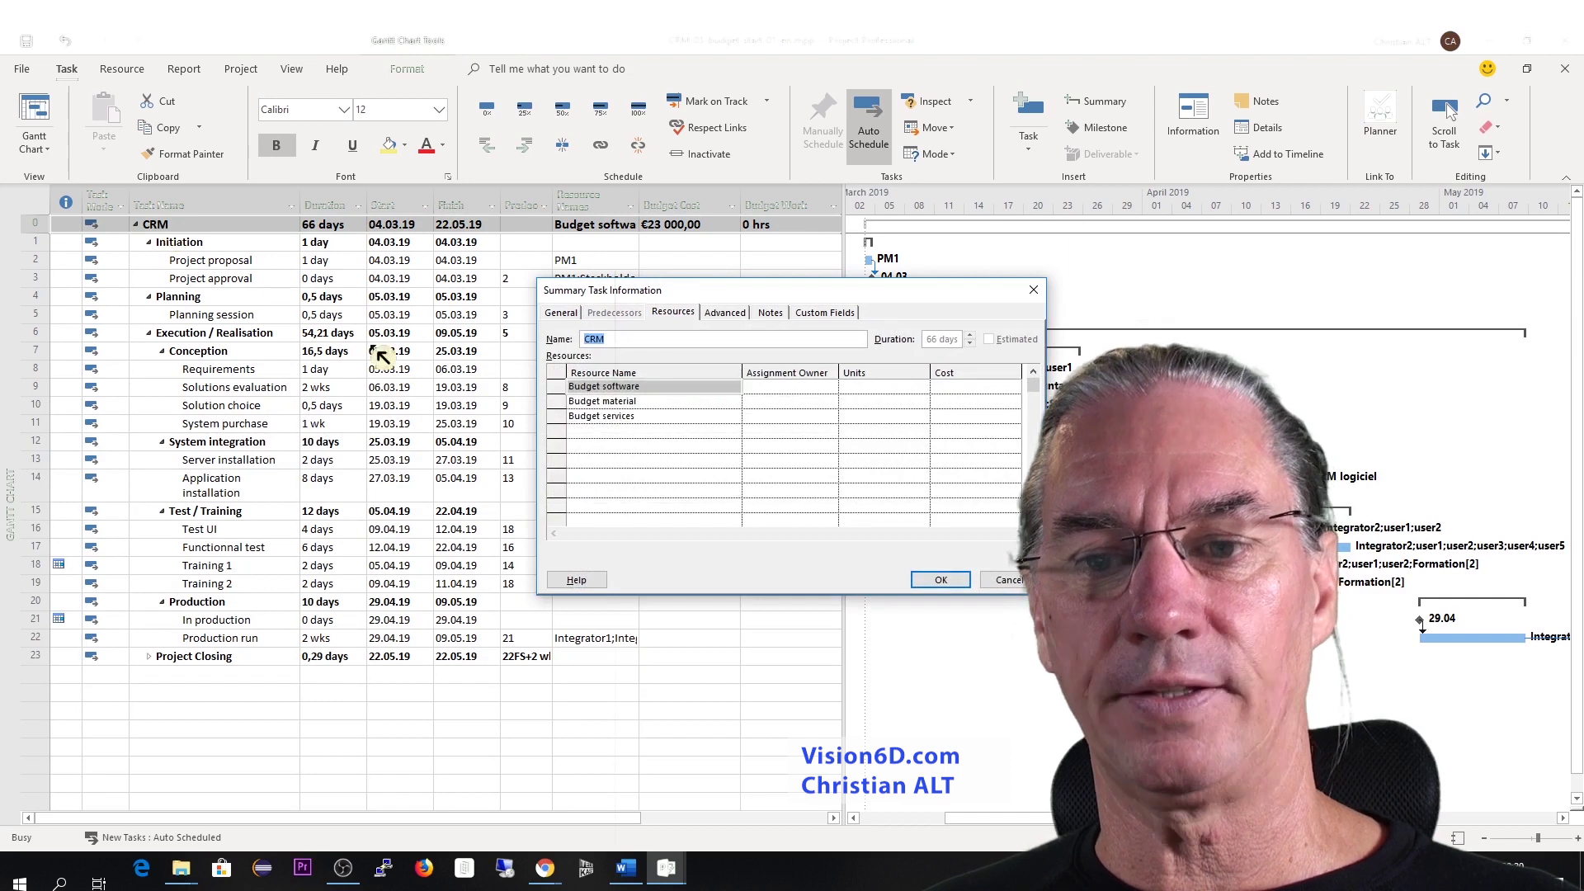
left_click(580, 431)
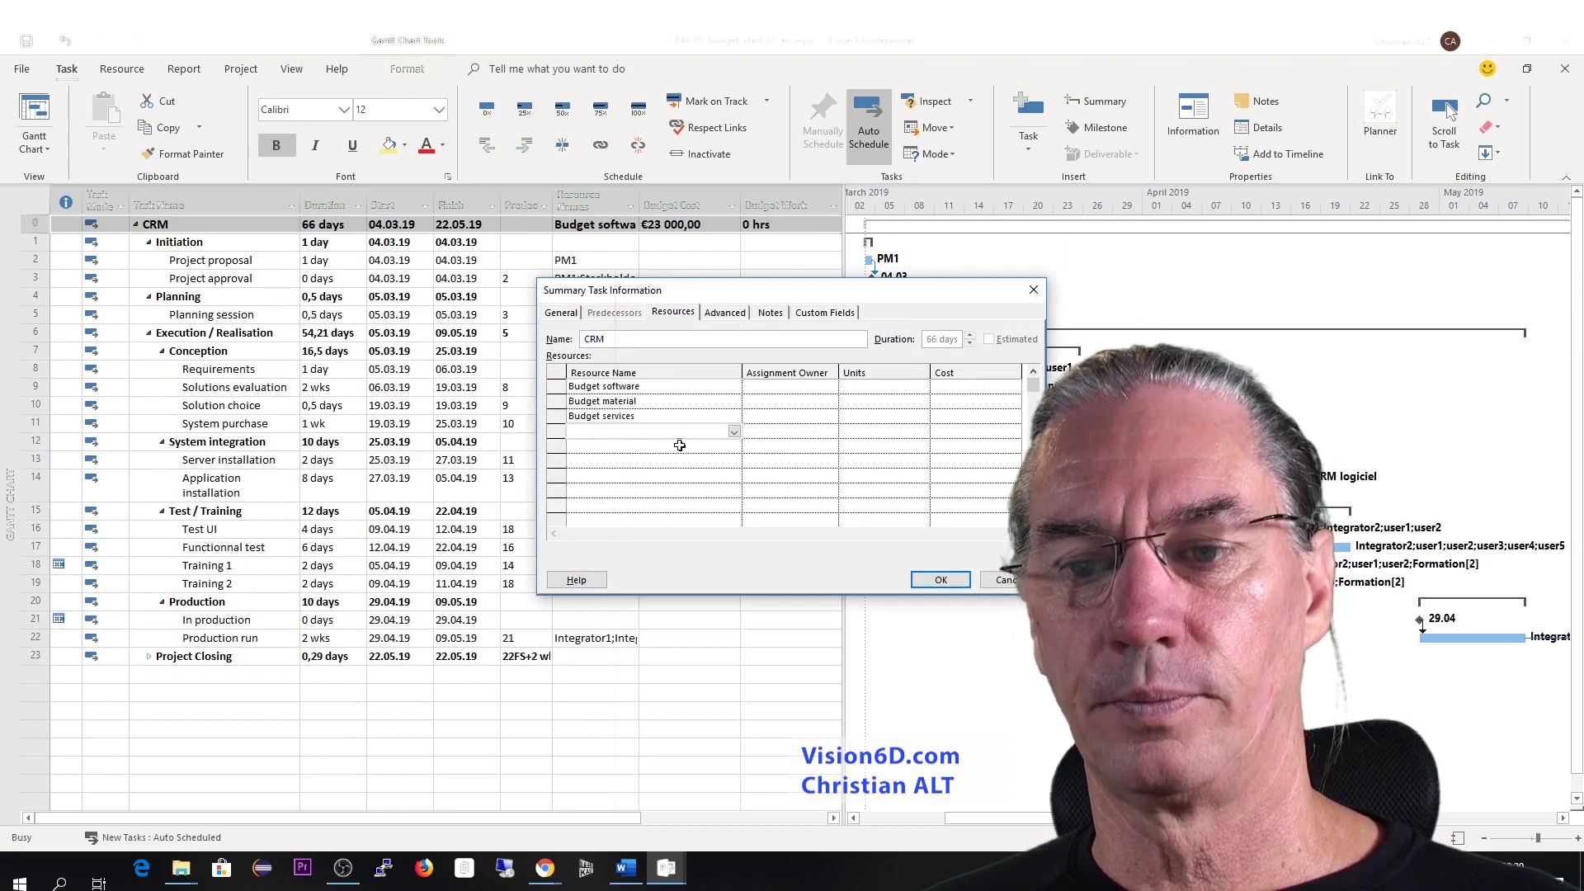
left_click(734, 432)
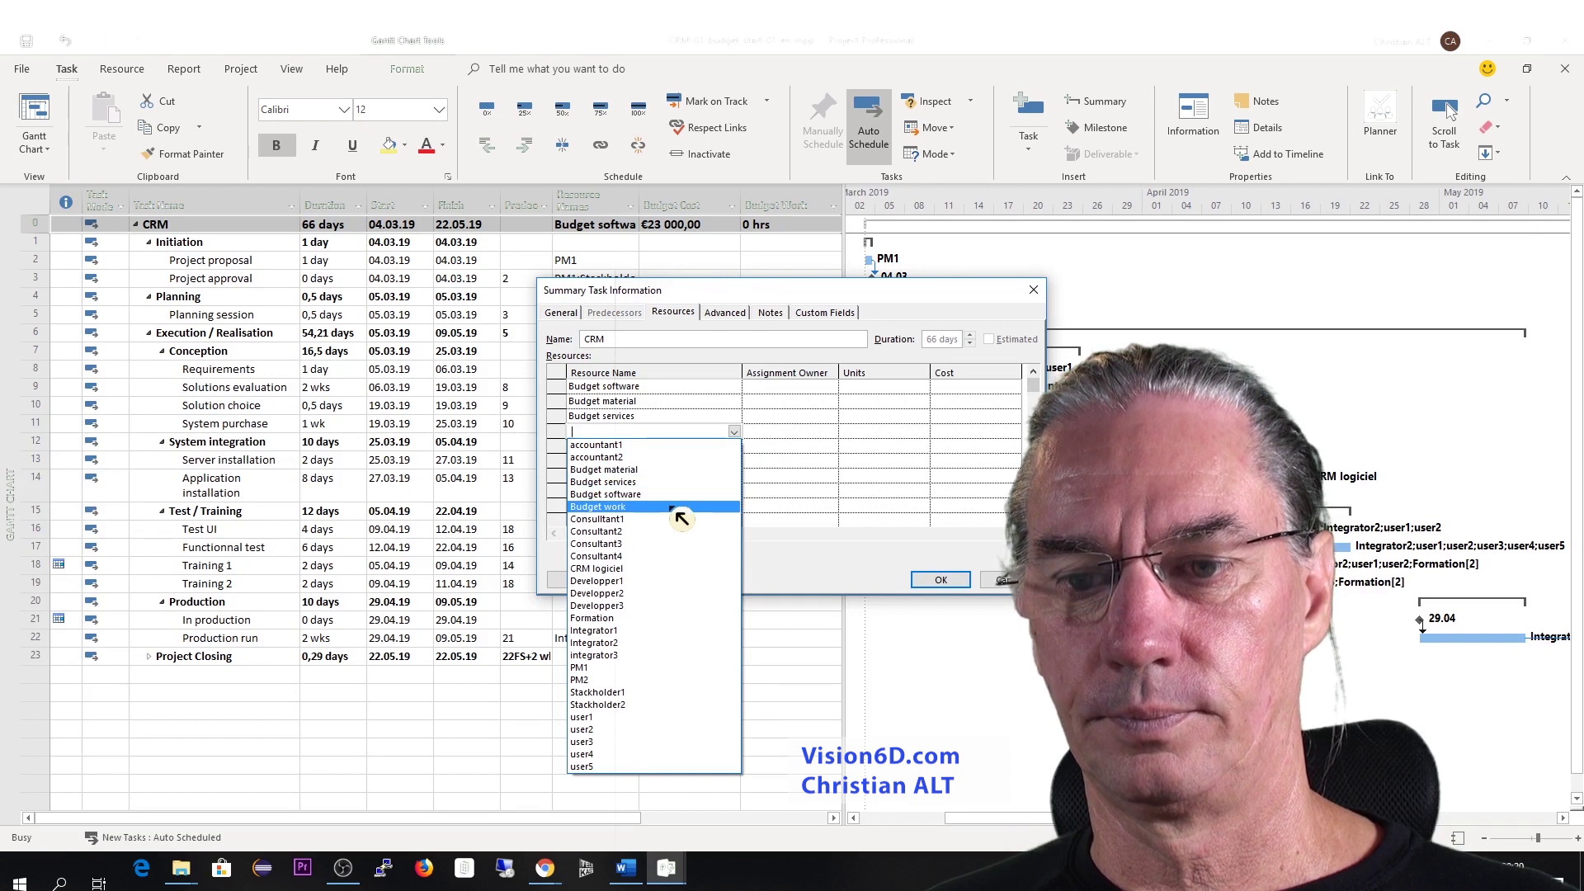
left_click(675, 508)
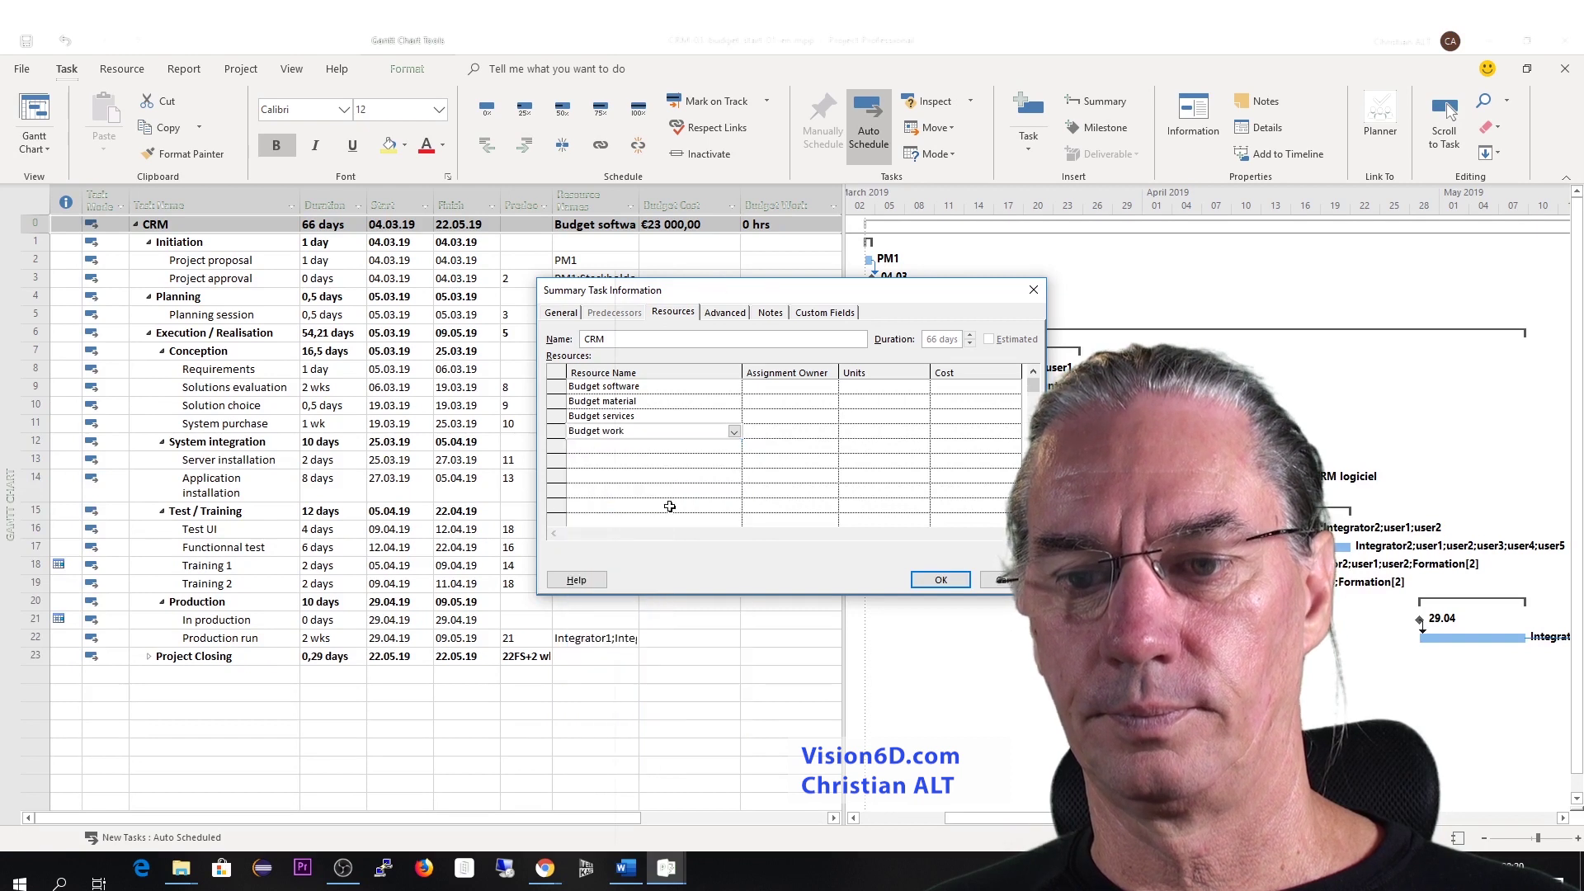
left_click(942, 580)
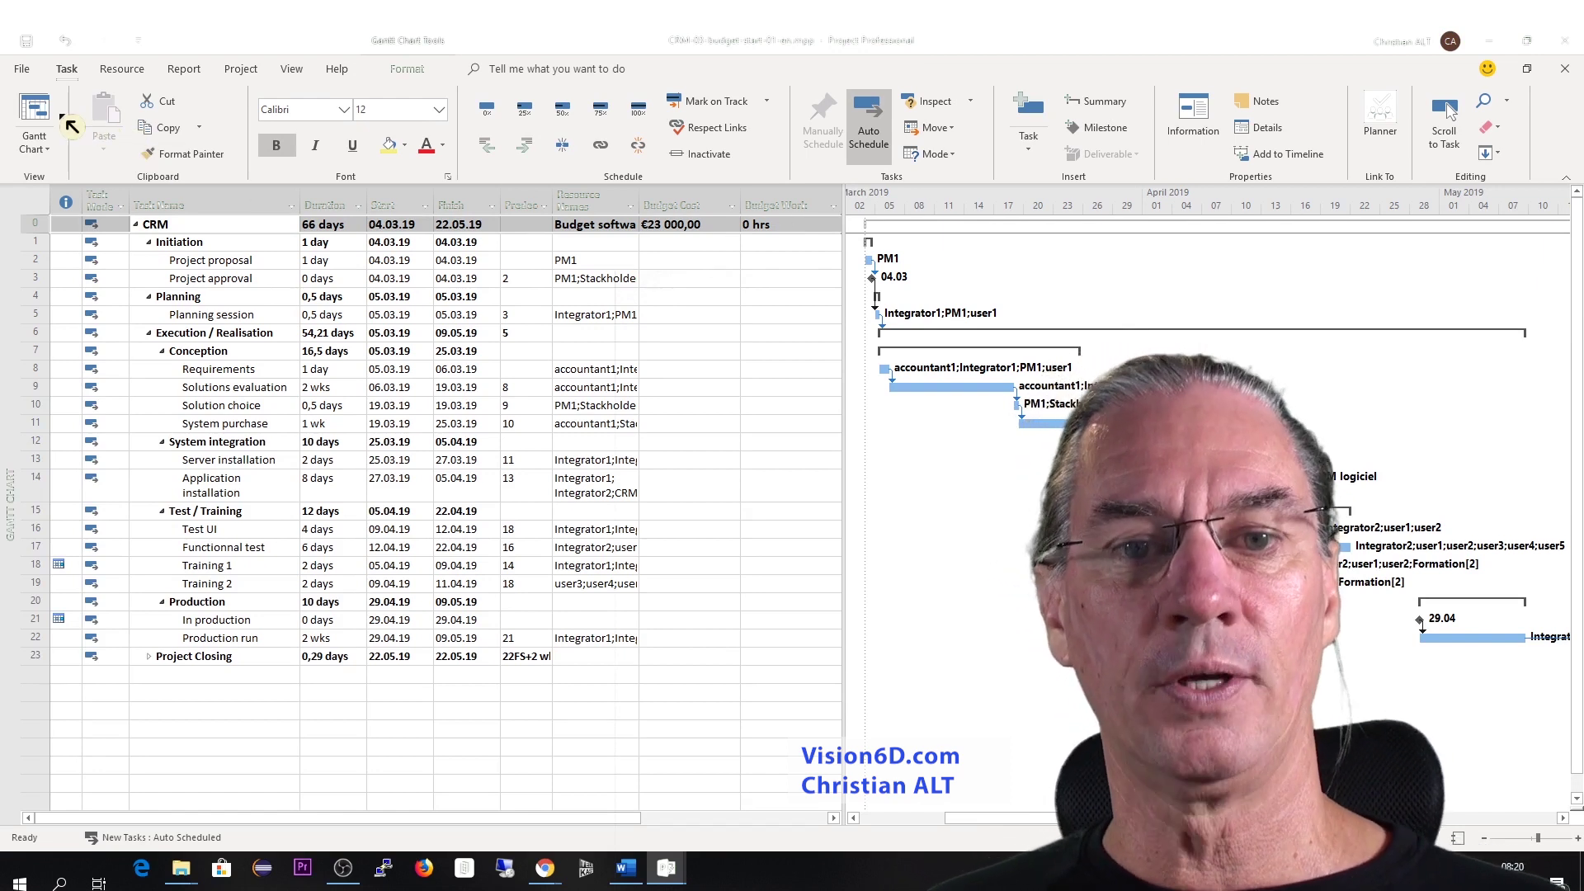
In the Resource Usage view, set the budget work of the CRM assignment under Budget work to 1500 hours.
left_click(52, 148)
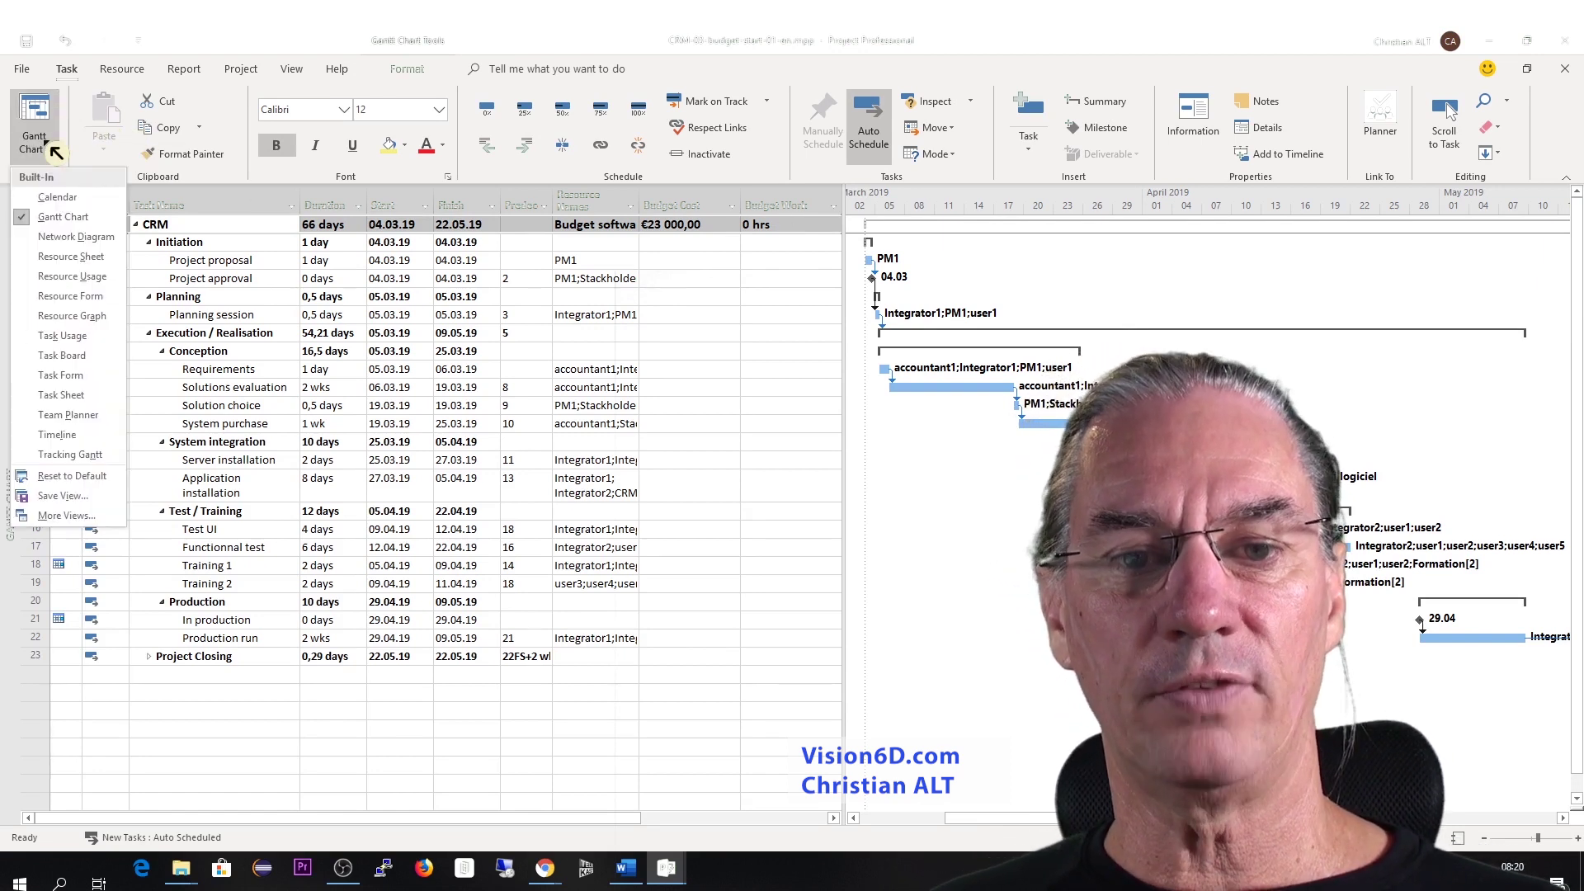
left_click(82, 277)
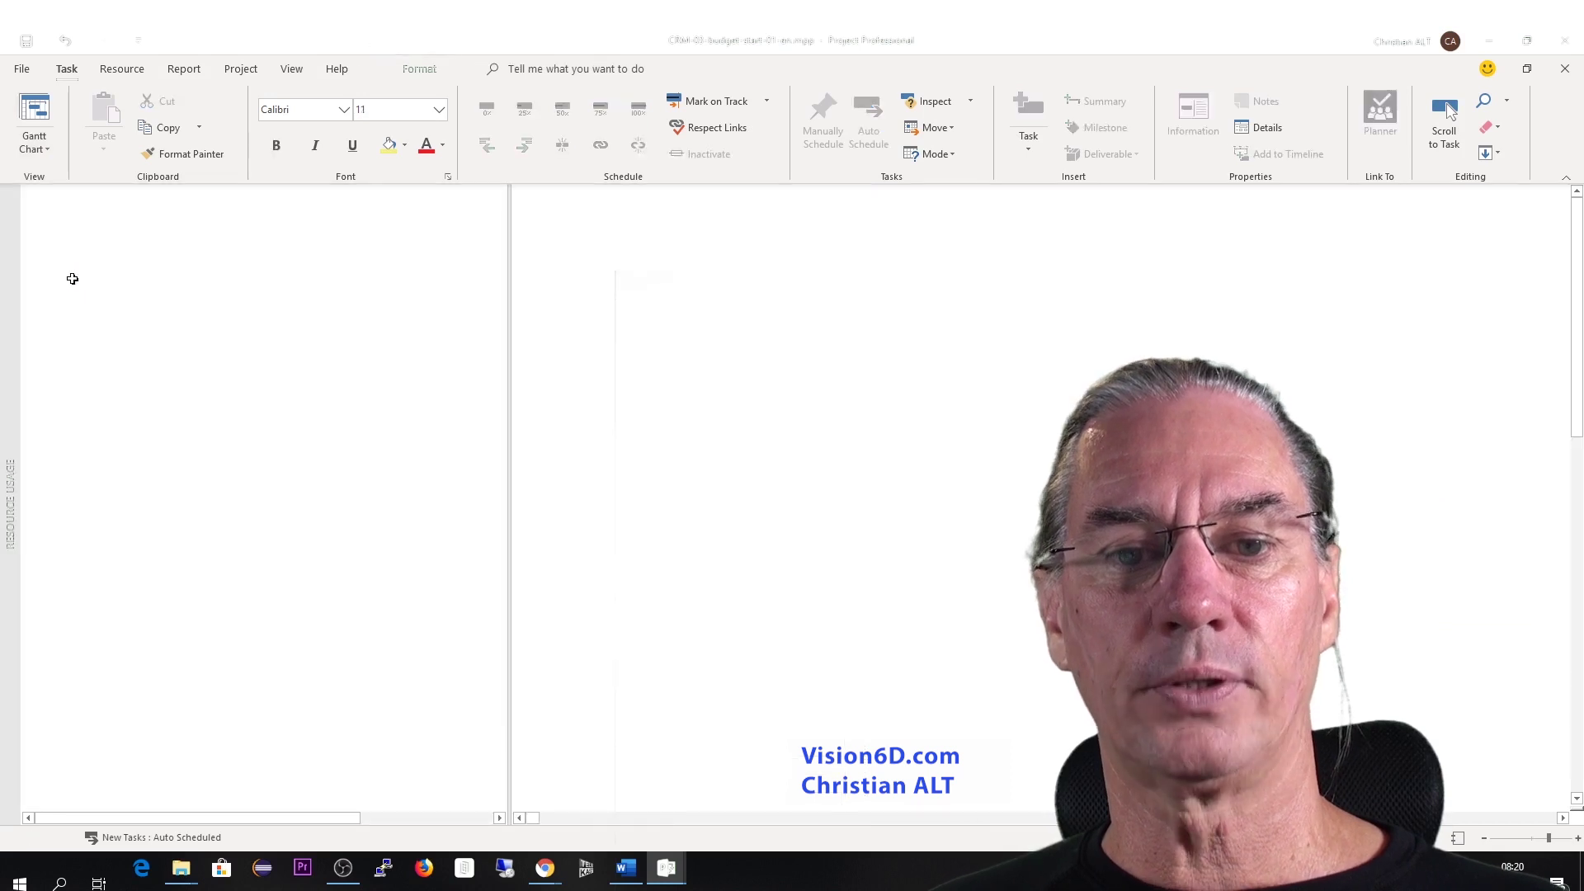
scroll(456, 641, "down", 20)
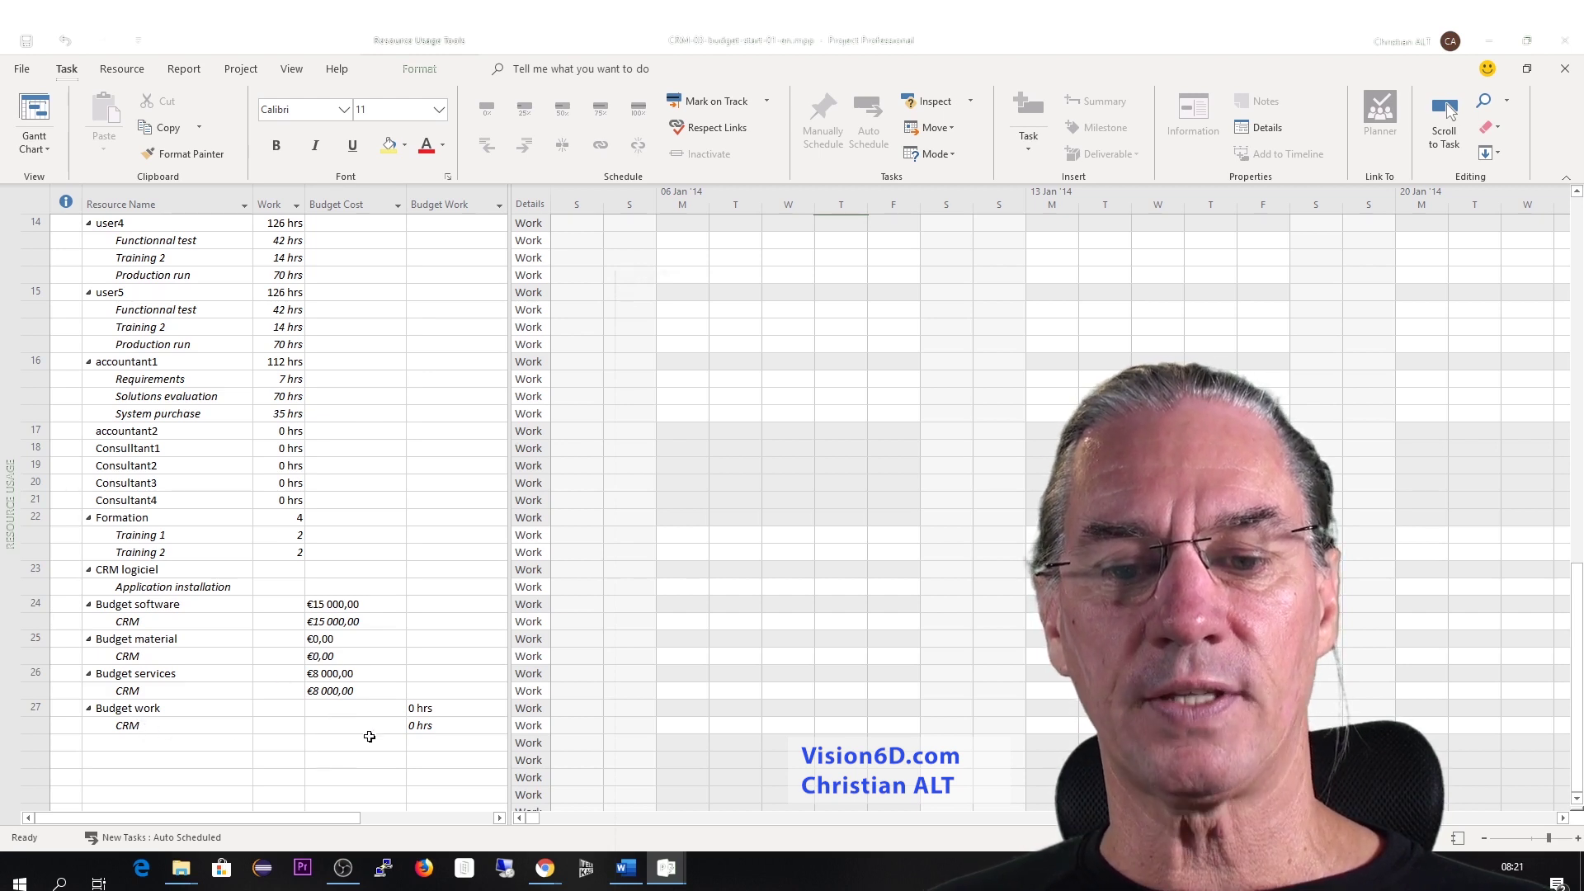
left_click(419, 728)
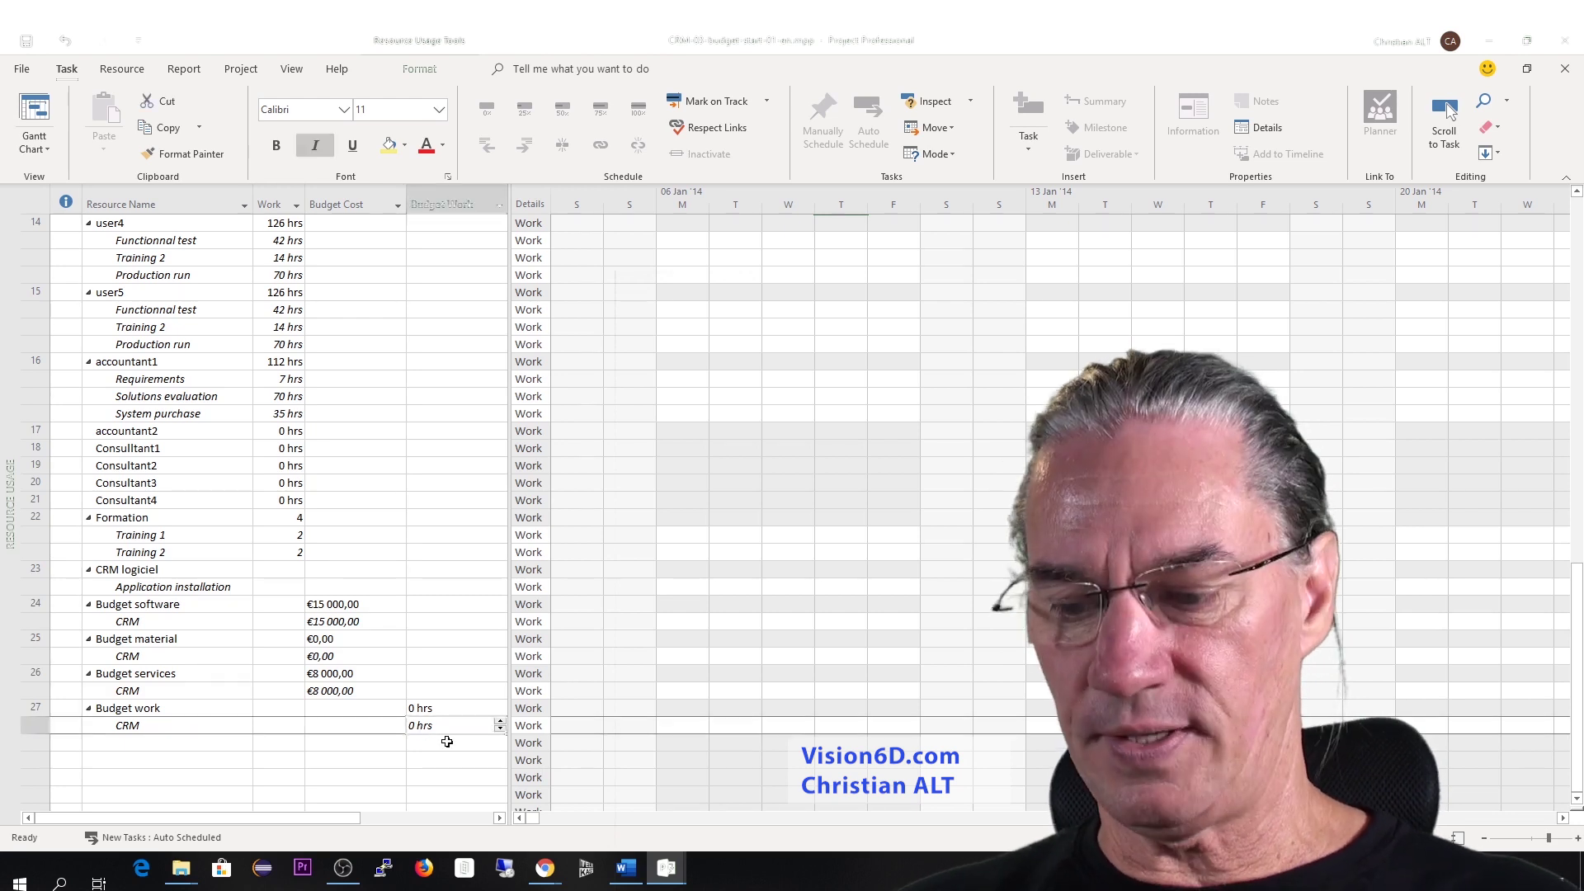
key("BackSpace")
type("1")
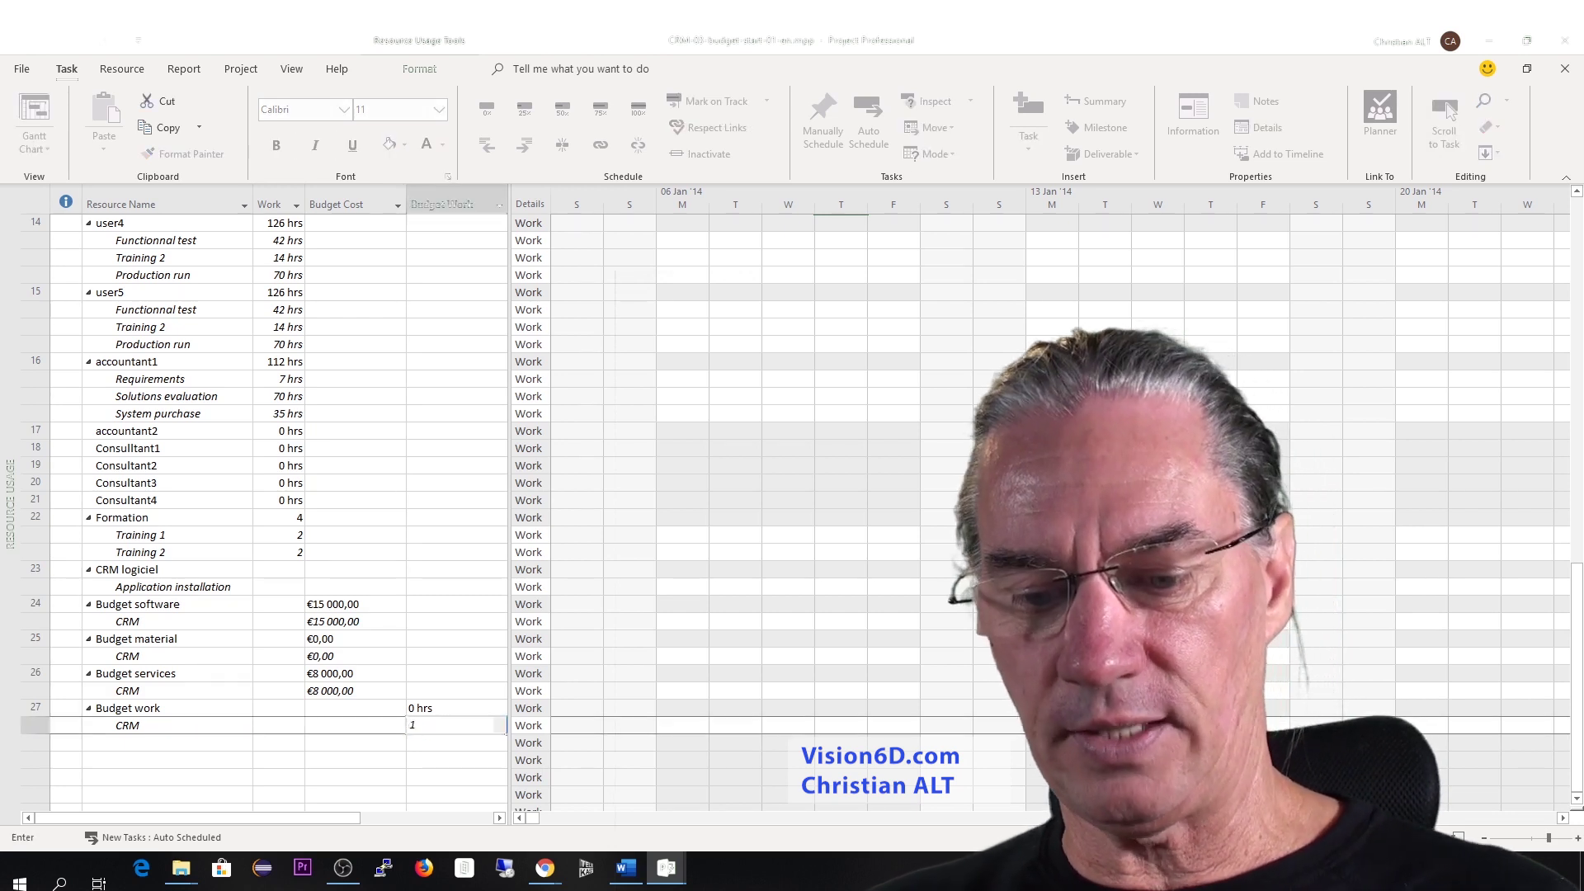
type("500")
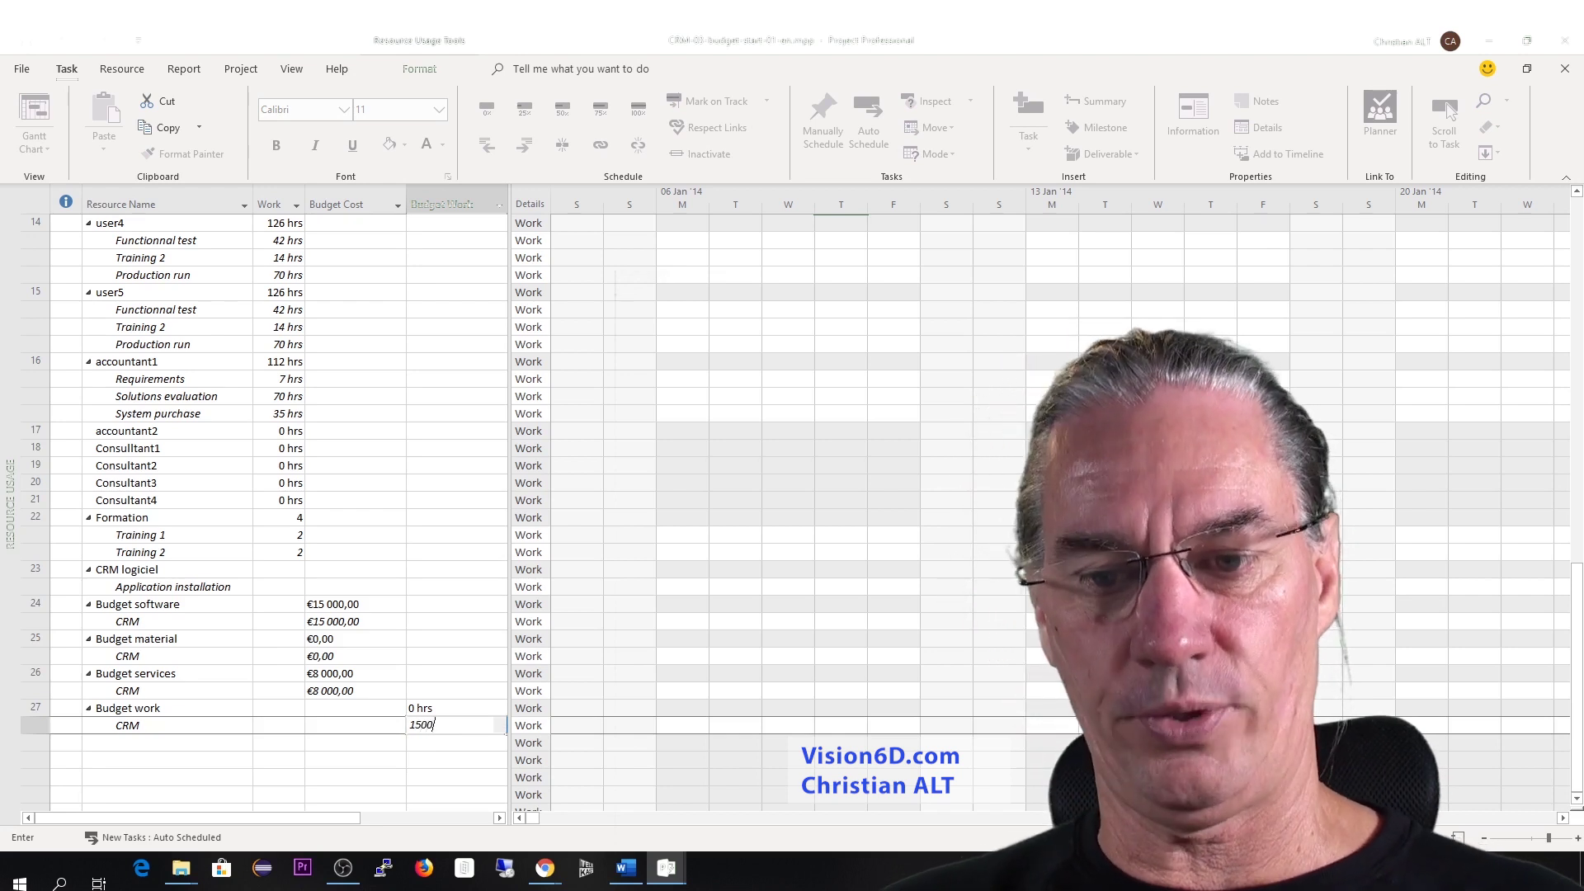
key("Return")
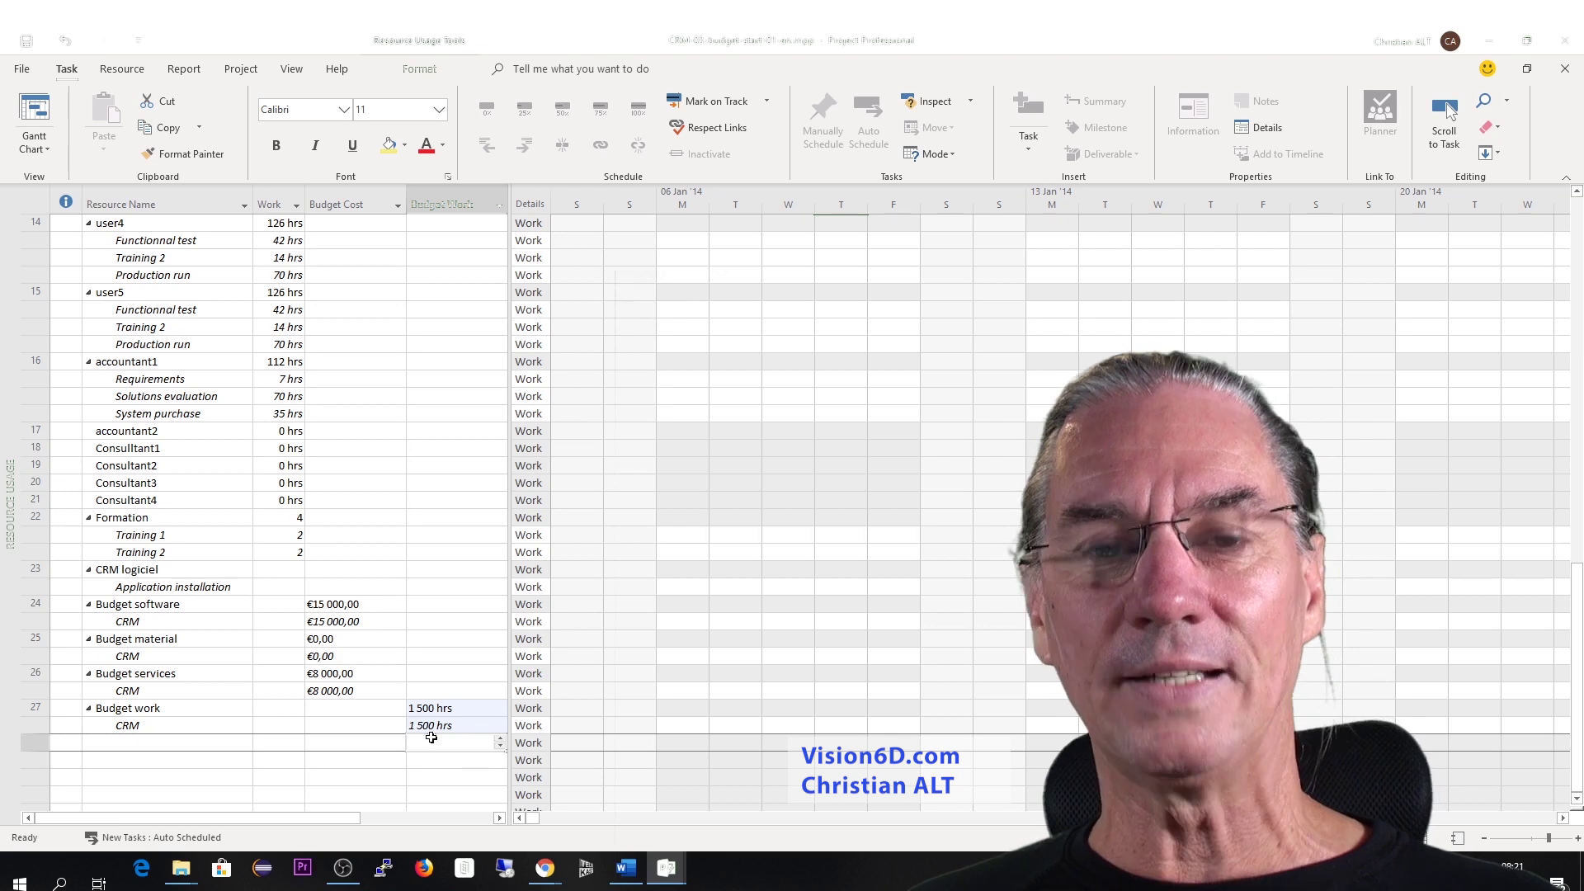
Check the project's budget work in the Gantt Chart view and display the Cost Overview dashboard report.
left_click(51, 120)
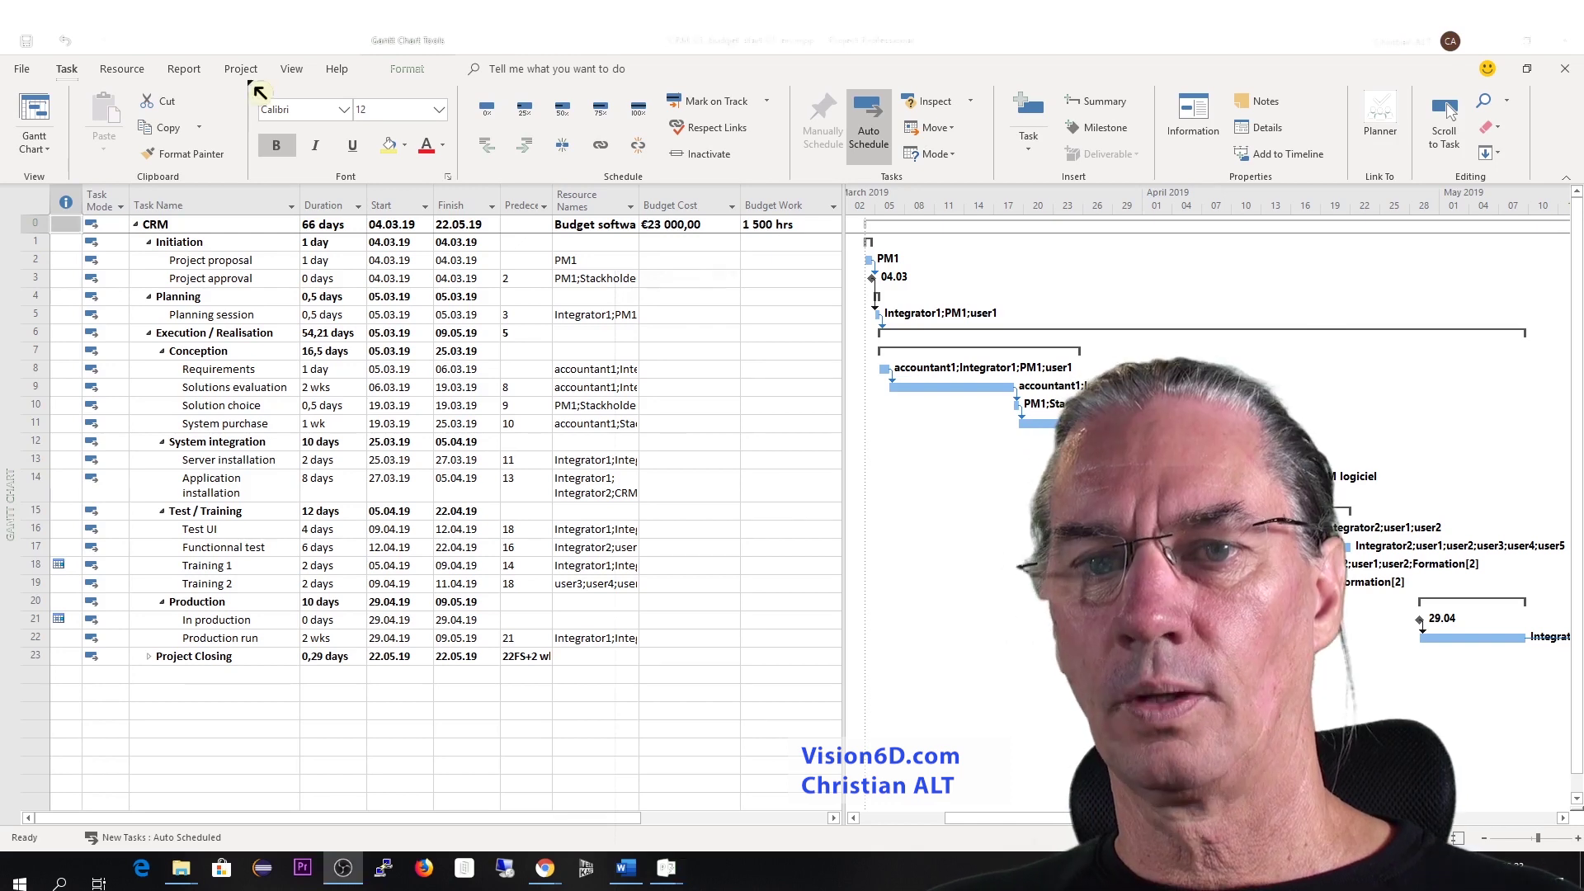
left_click(197, 72)
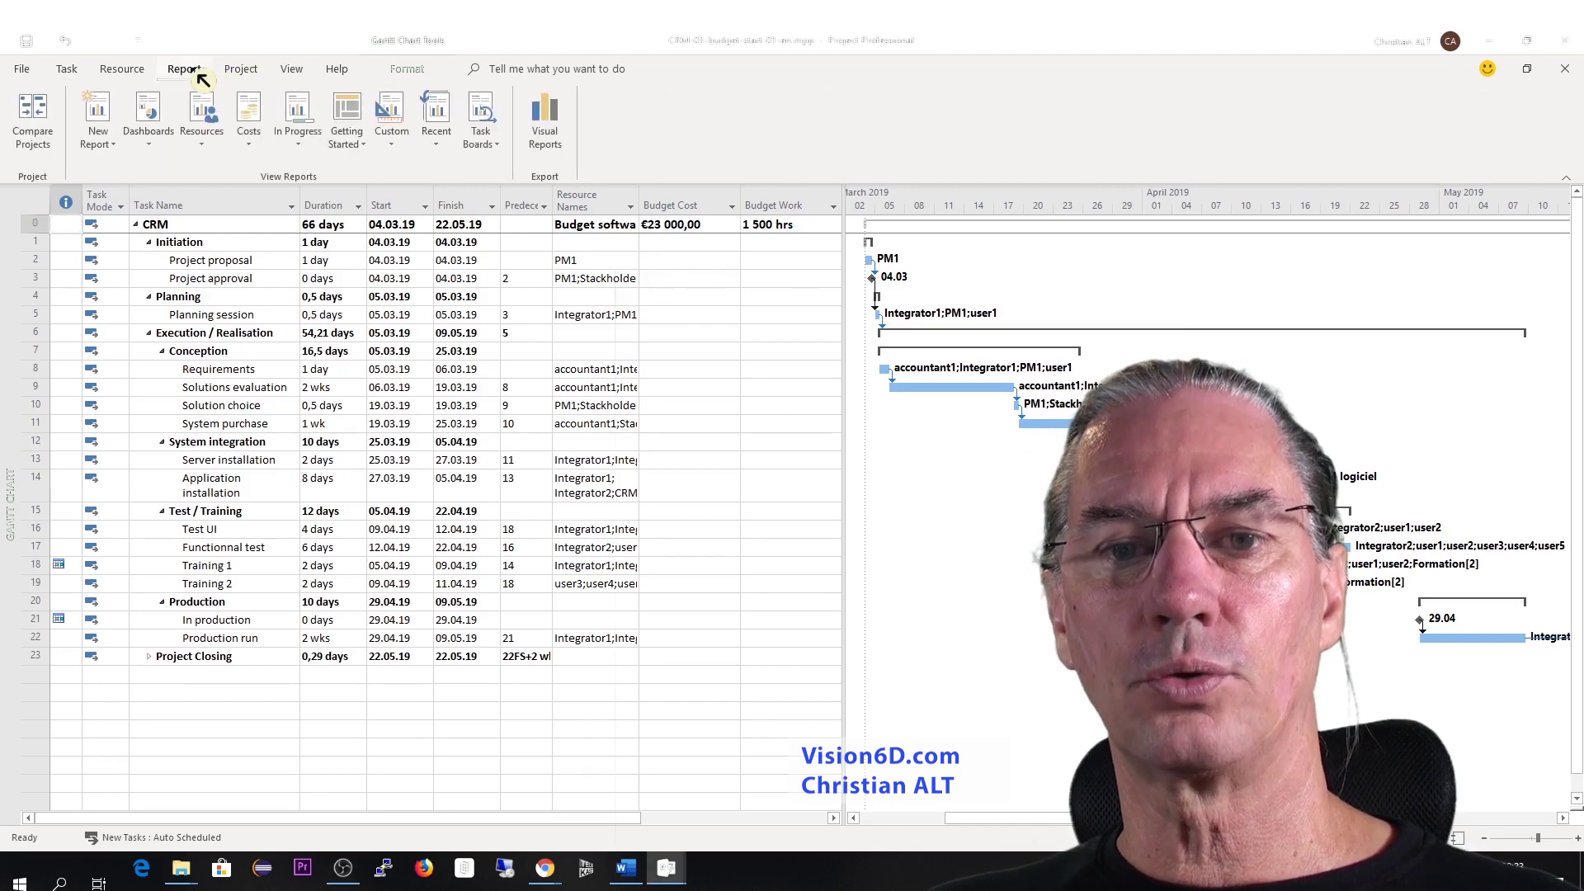
left_click(155, 142)
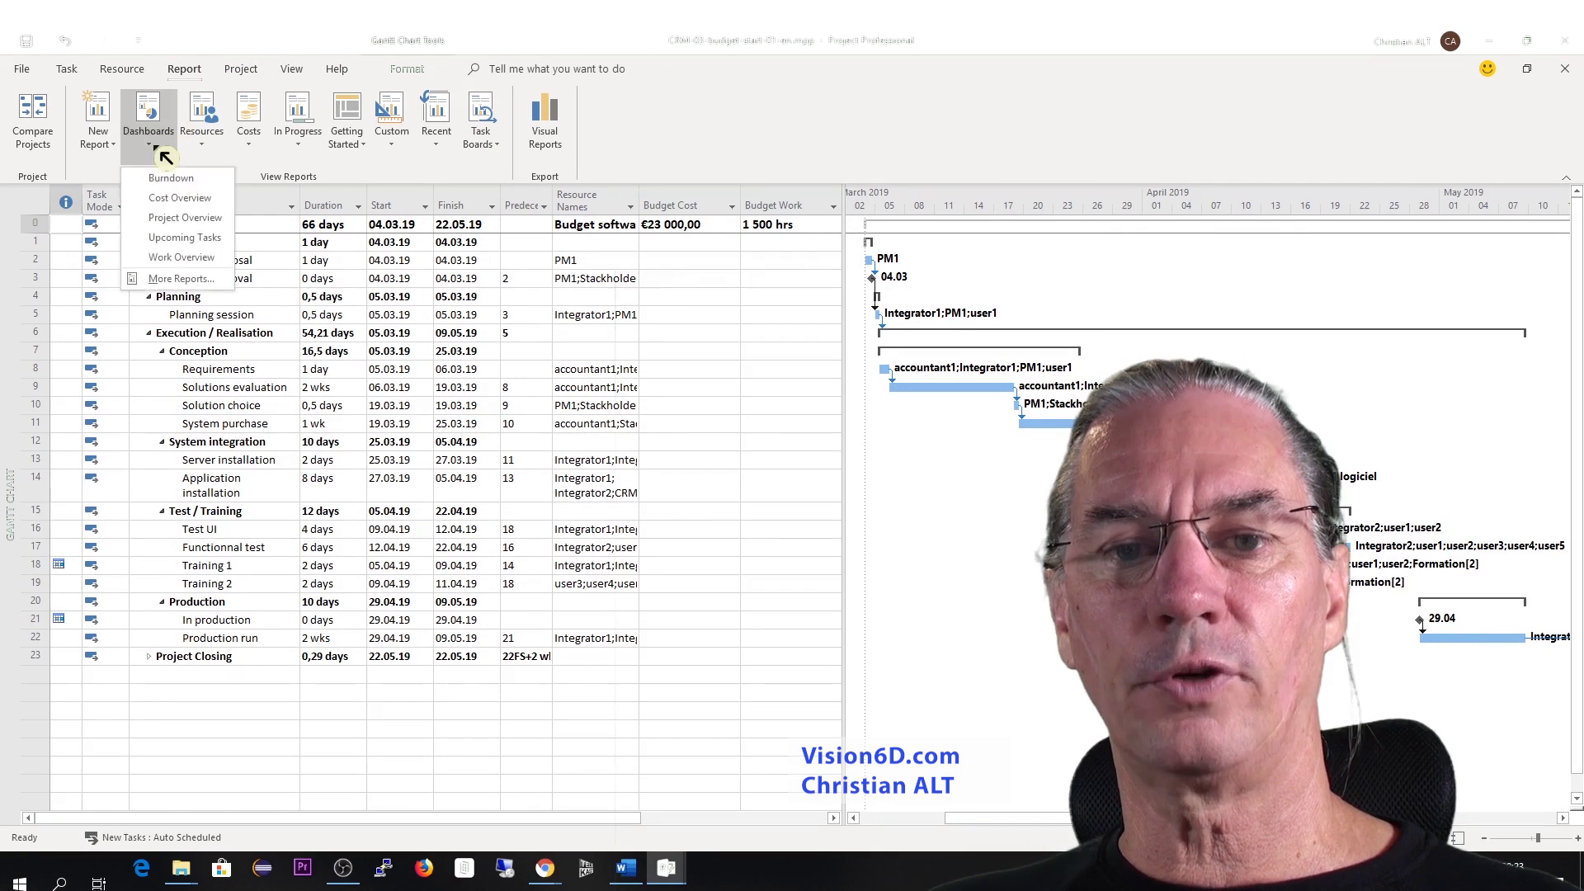
left_click(175, 197)
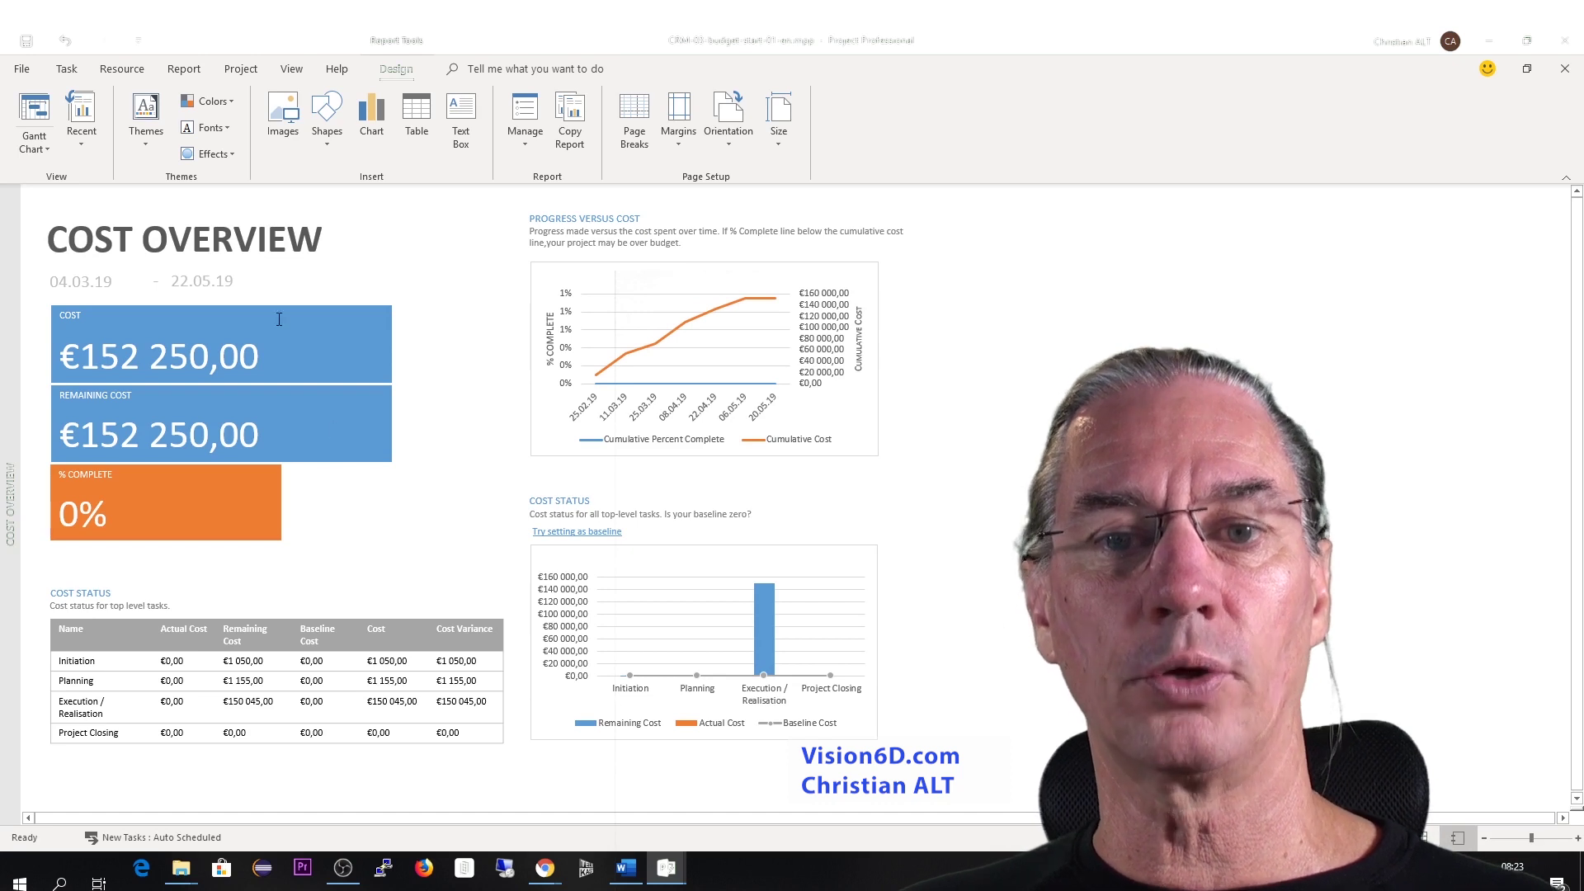
Display the Work Overview dashboard report to review the project's remaining and actual work.
left_click(183, 69)
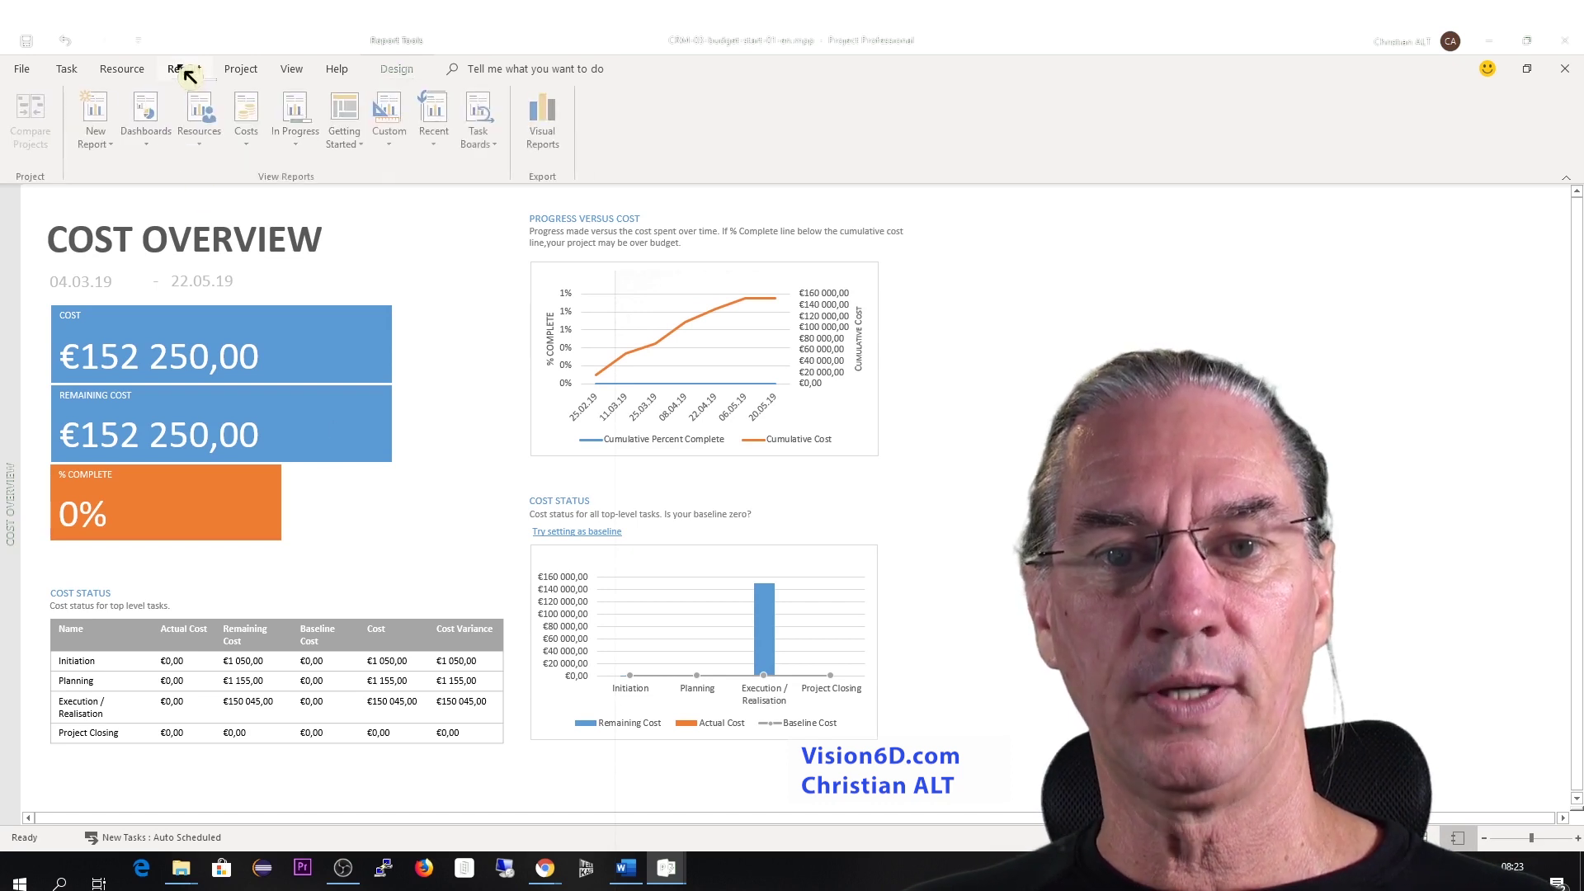
left_click(156, 142)
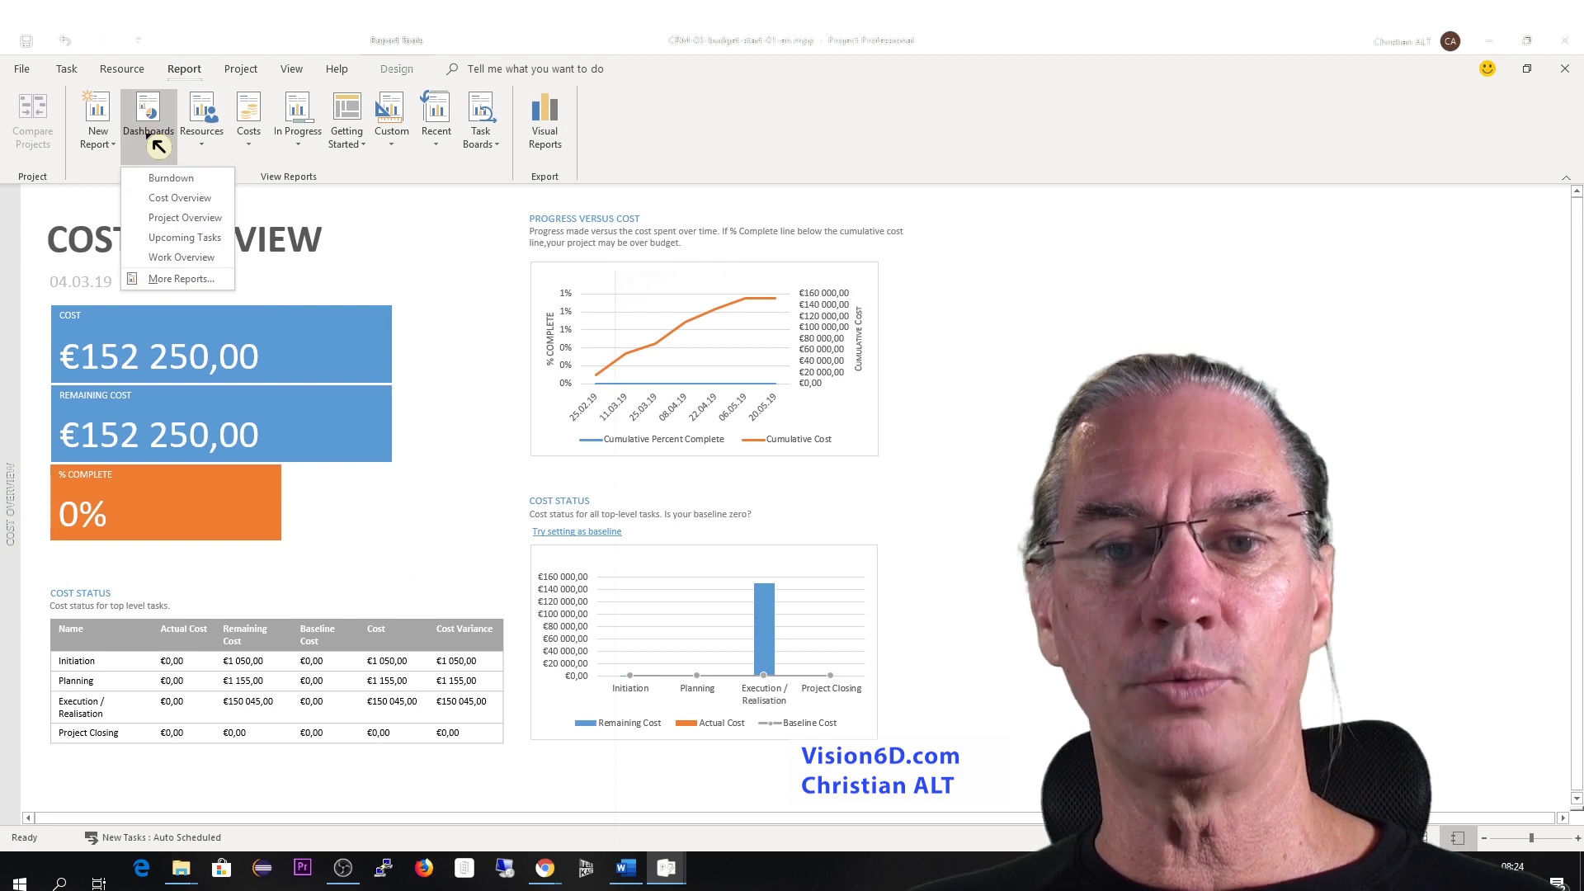
left_click(182, 258)
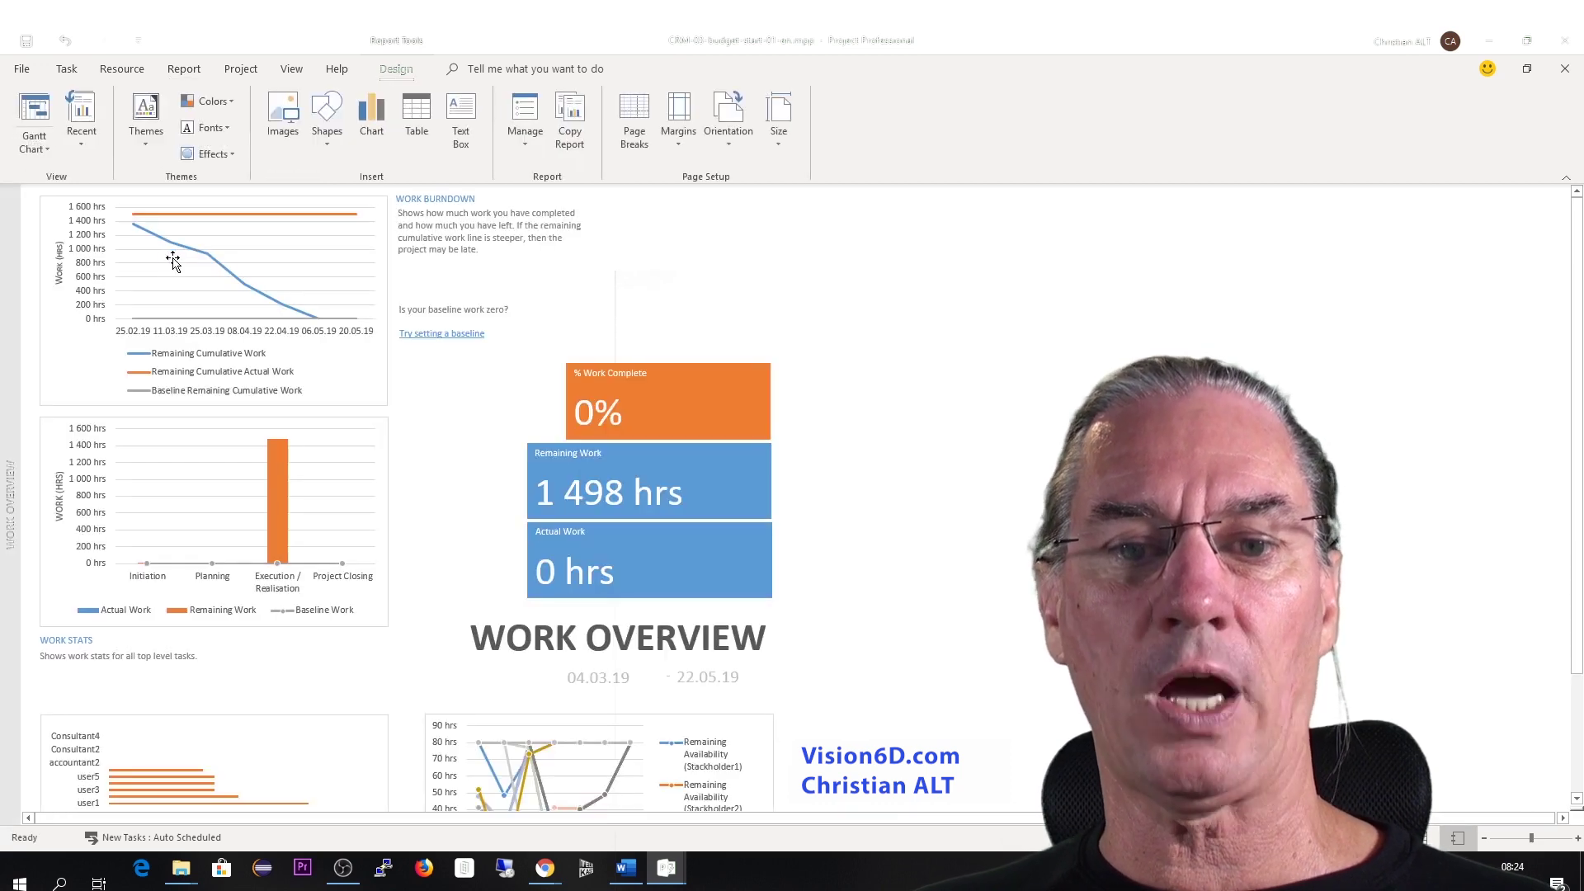